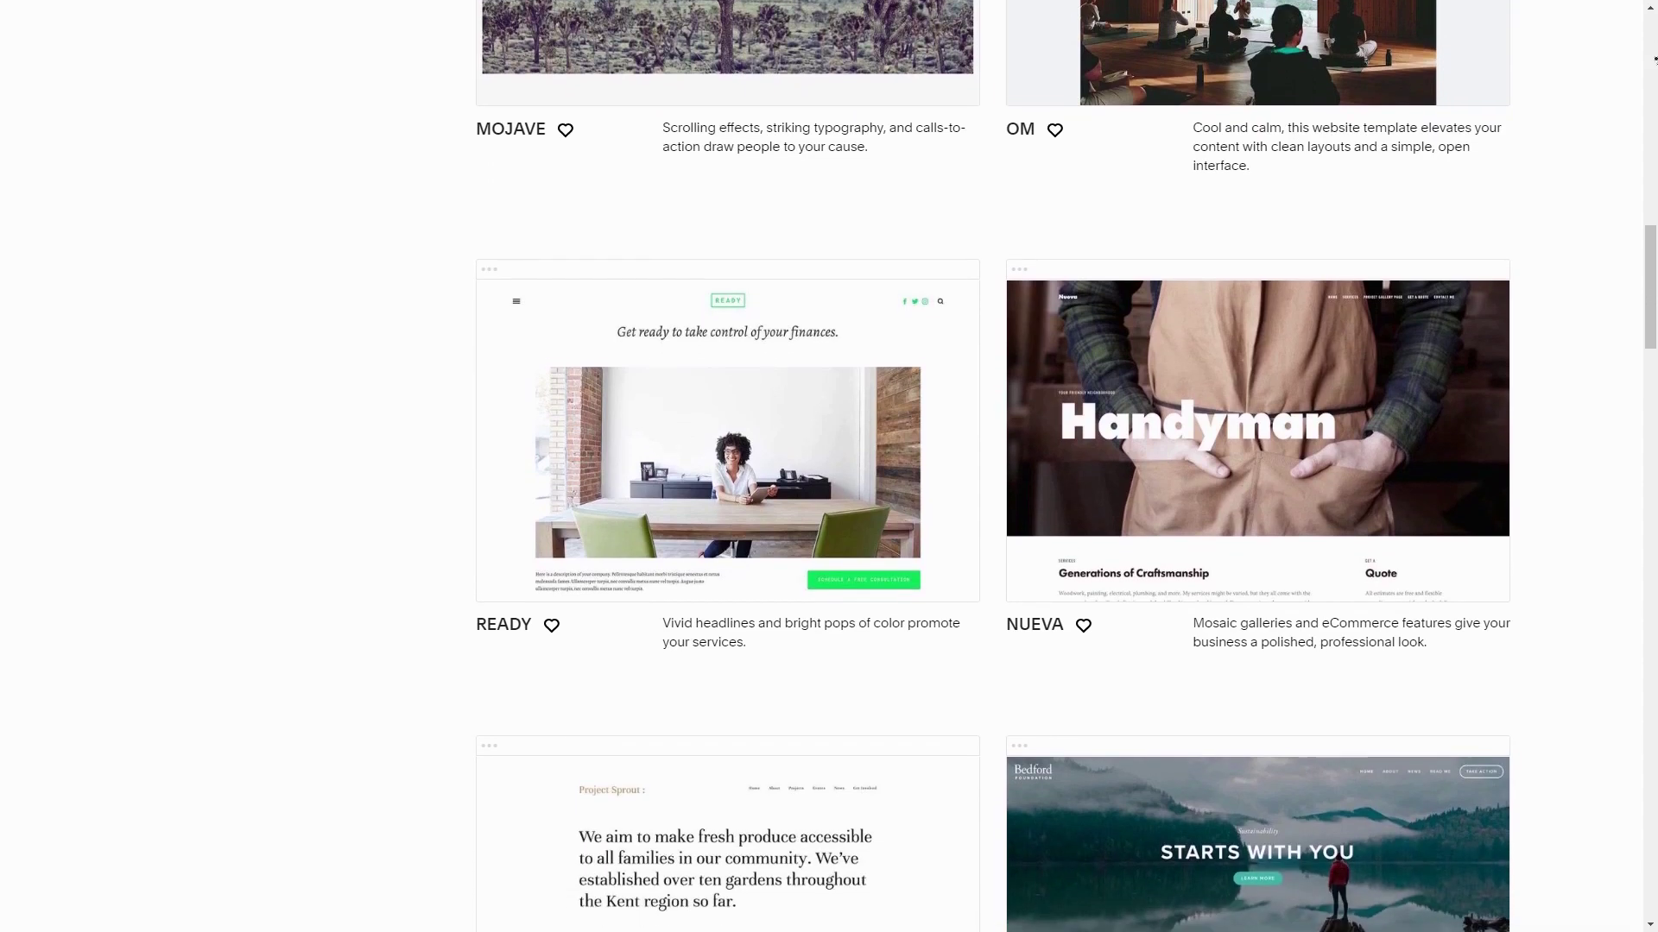
Browse the Squarespace website templates and preview the Bedford template in its tablet and mobile layouts
{"action": "scroll", "coordinate": [1654, 59], "scroll_direction": "down", "scroll_amount": 1}
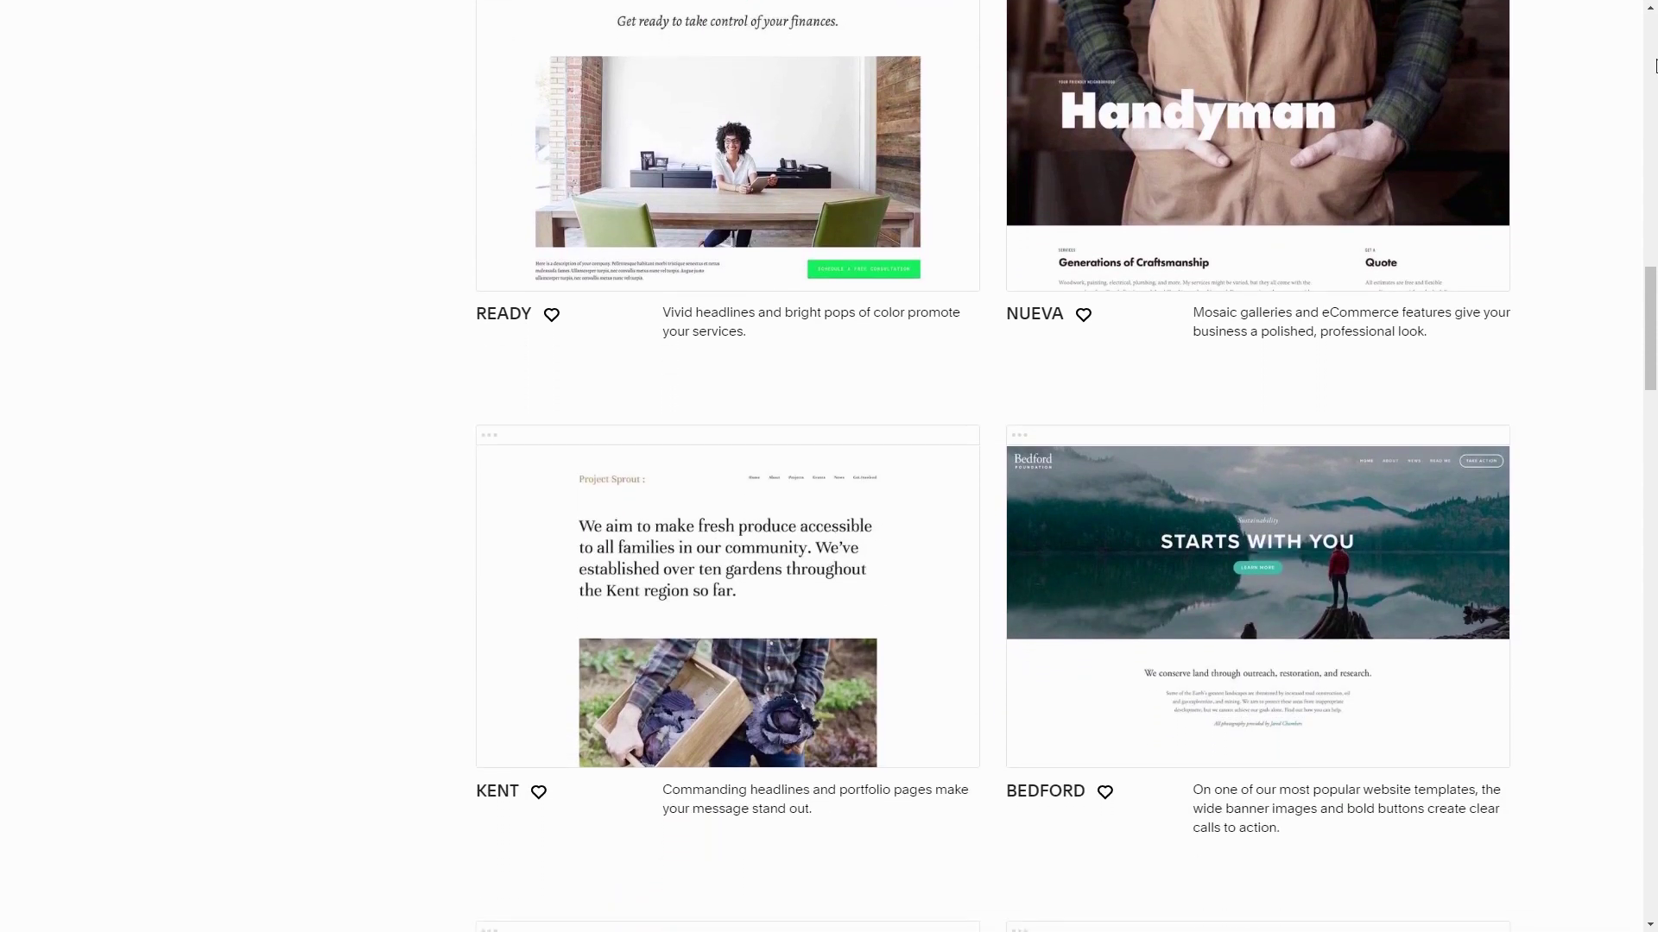
{"action": "mouse_move", "coordinate": [1134, 508]}
{"action": "left_click", "coordinate": [1039, 577]}
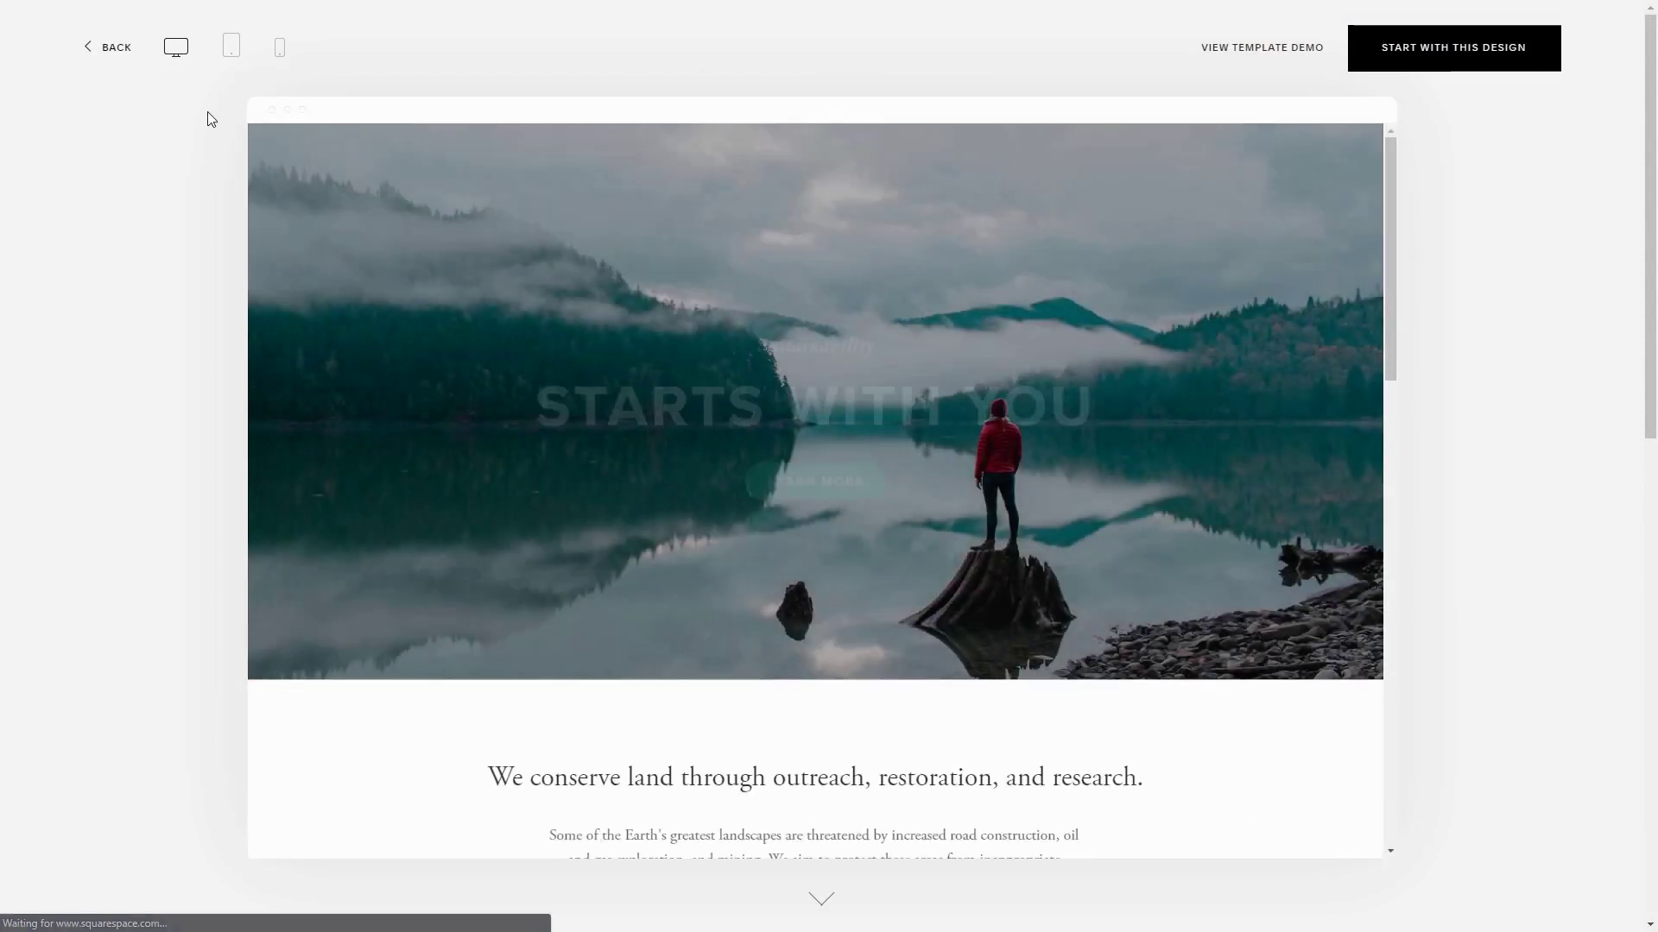
{"action": "left_click", "coordinate": [232, 45]}
{"action": "left_click", "coordinate": [279, 46]}
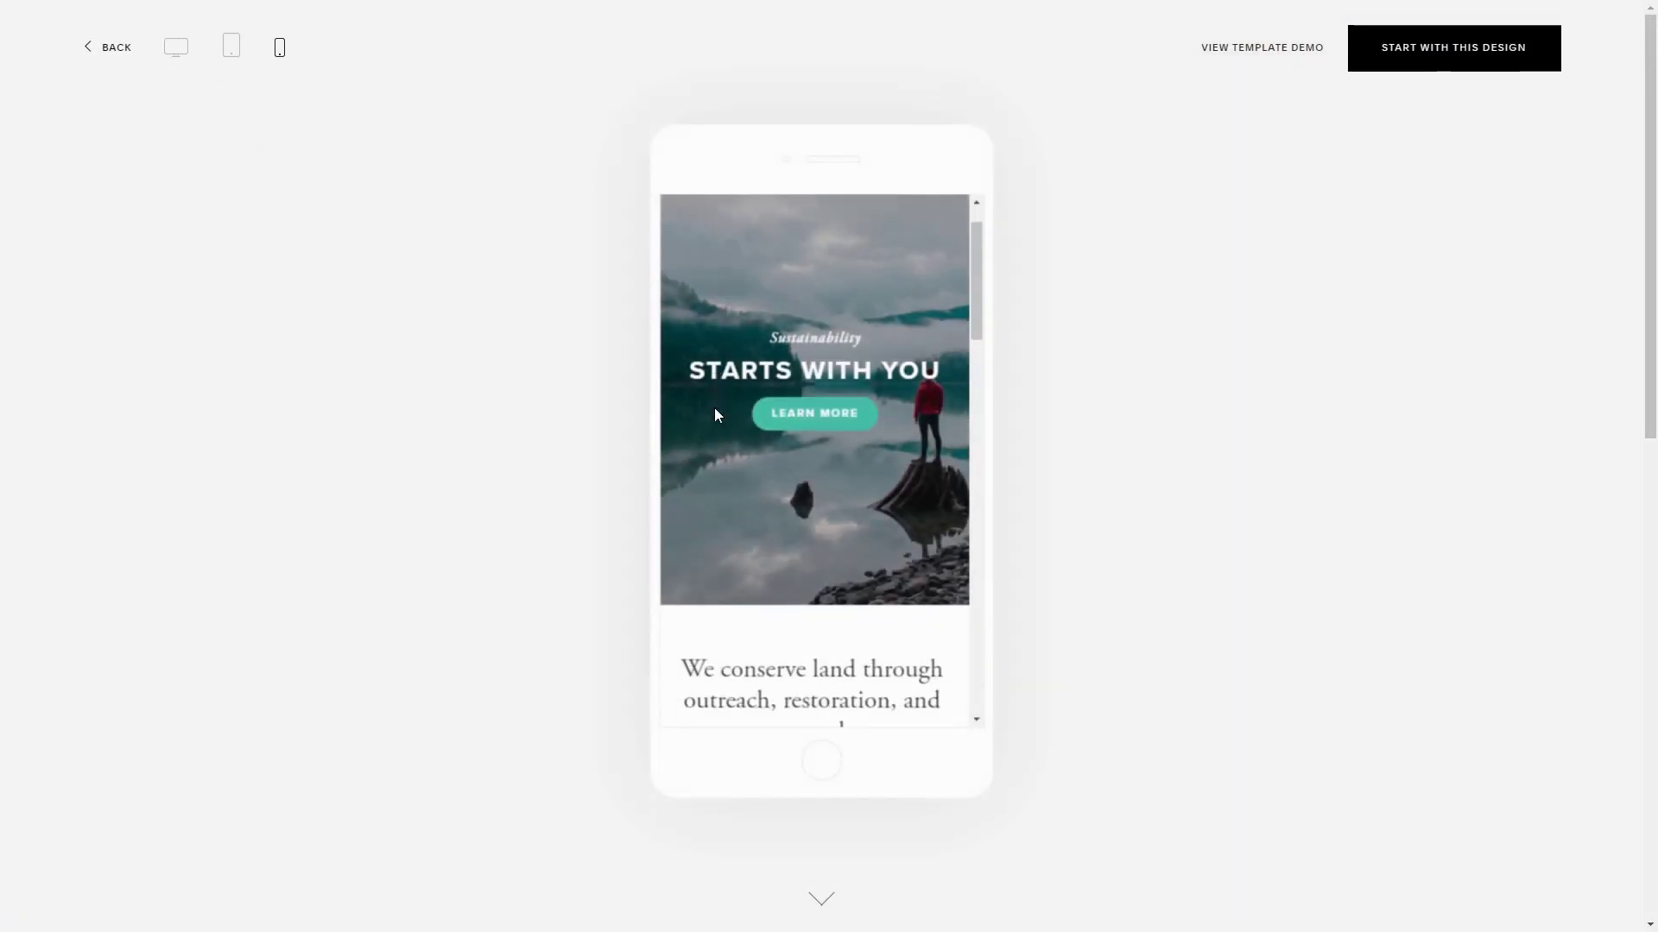
{"action": "scroll", "coordinate": [717, 415], "scroll_direction": "down", "scroll_amount": 5}
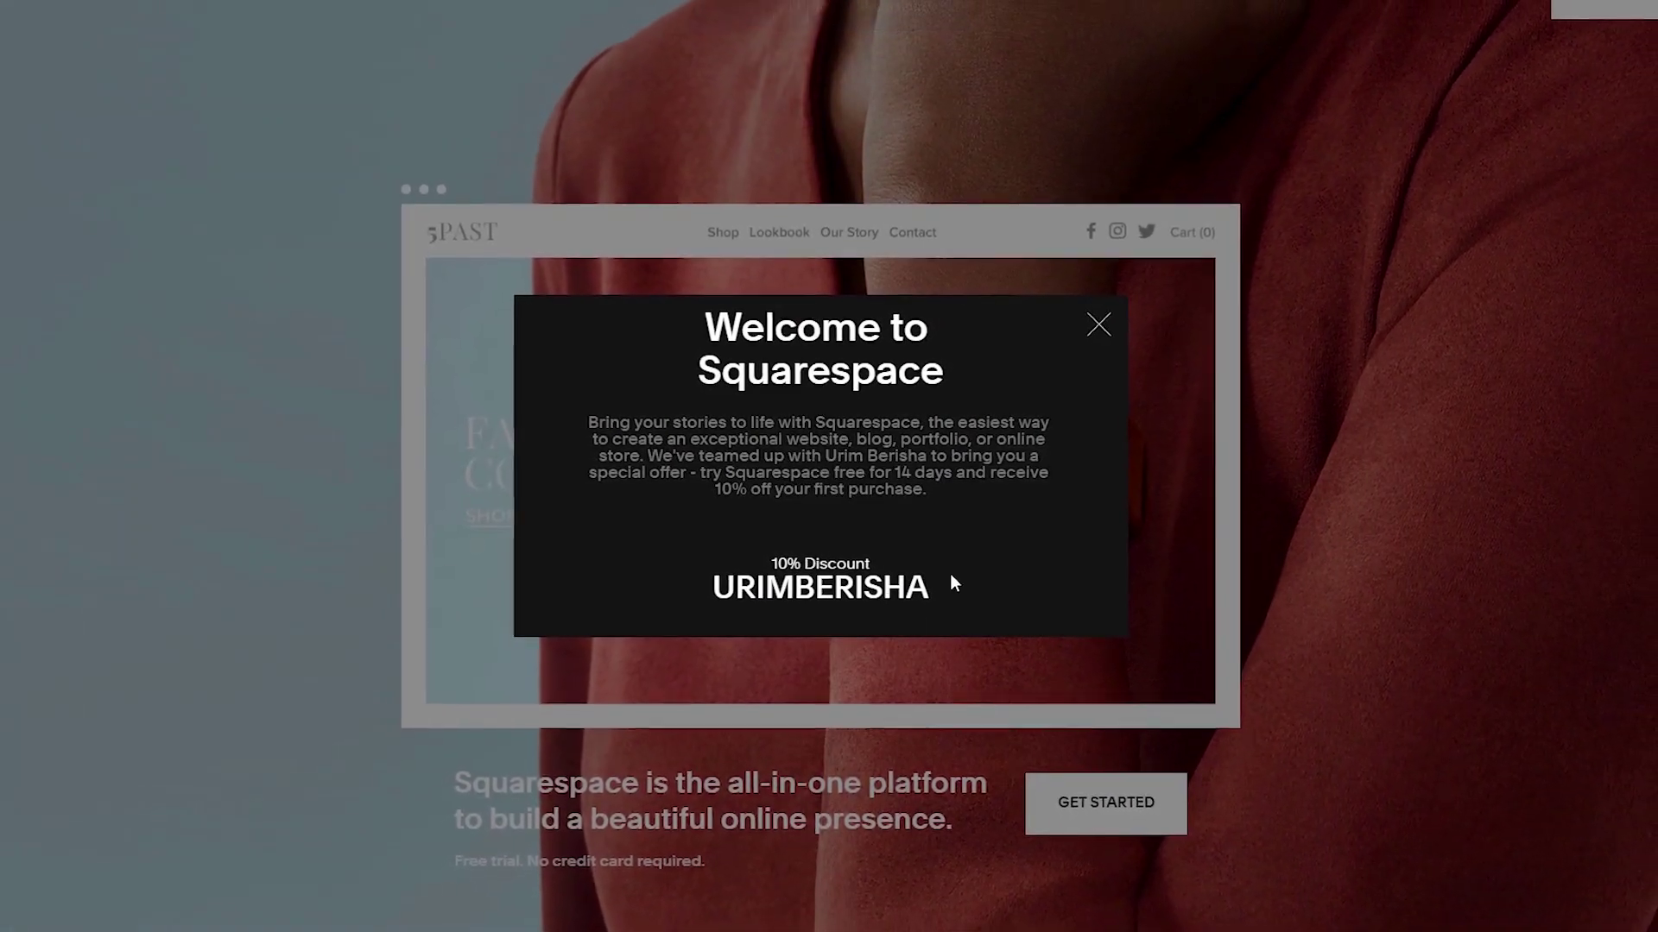
Dismiss the Squarespace welcome offer and get started with the free trial
{"action": "left_click", "coordinate": [1089, 333]}
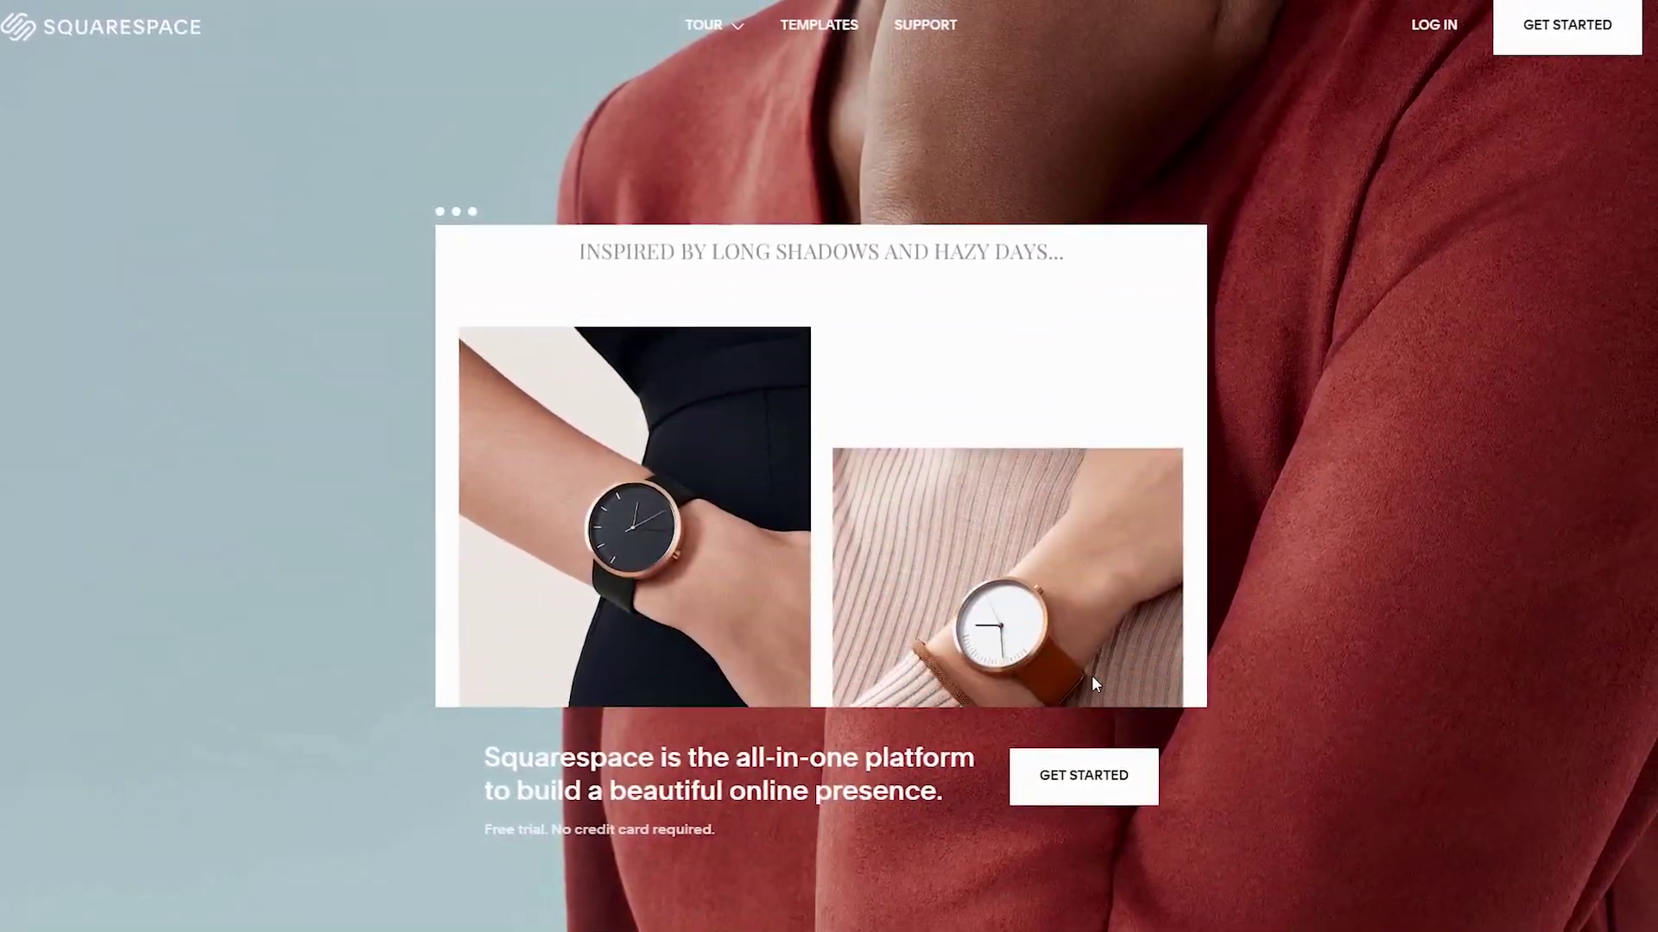
{"action": "left_click", "coordinate": [1064, 763]}
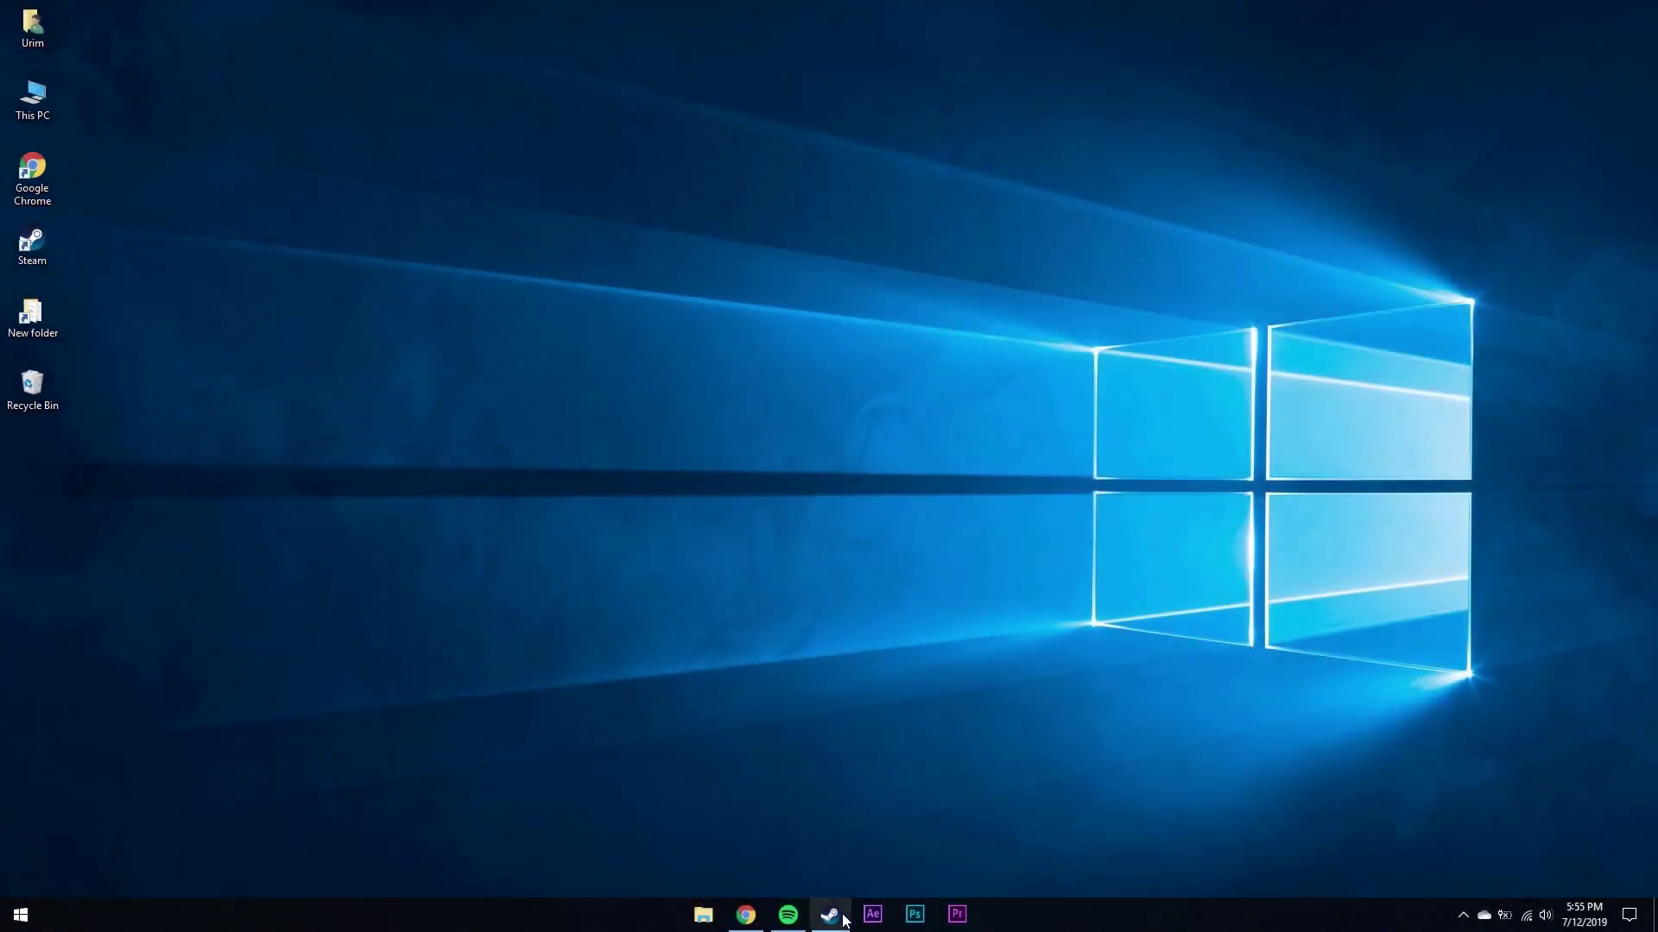
Launch Wallpaper Engine from the Steam library and minimize the Steam window
{"action": "left_click", "coordinate": [843, 916]}
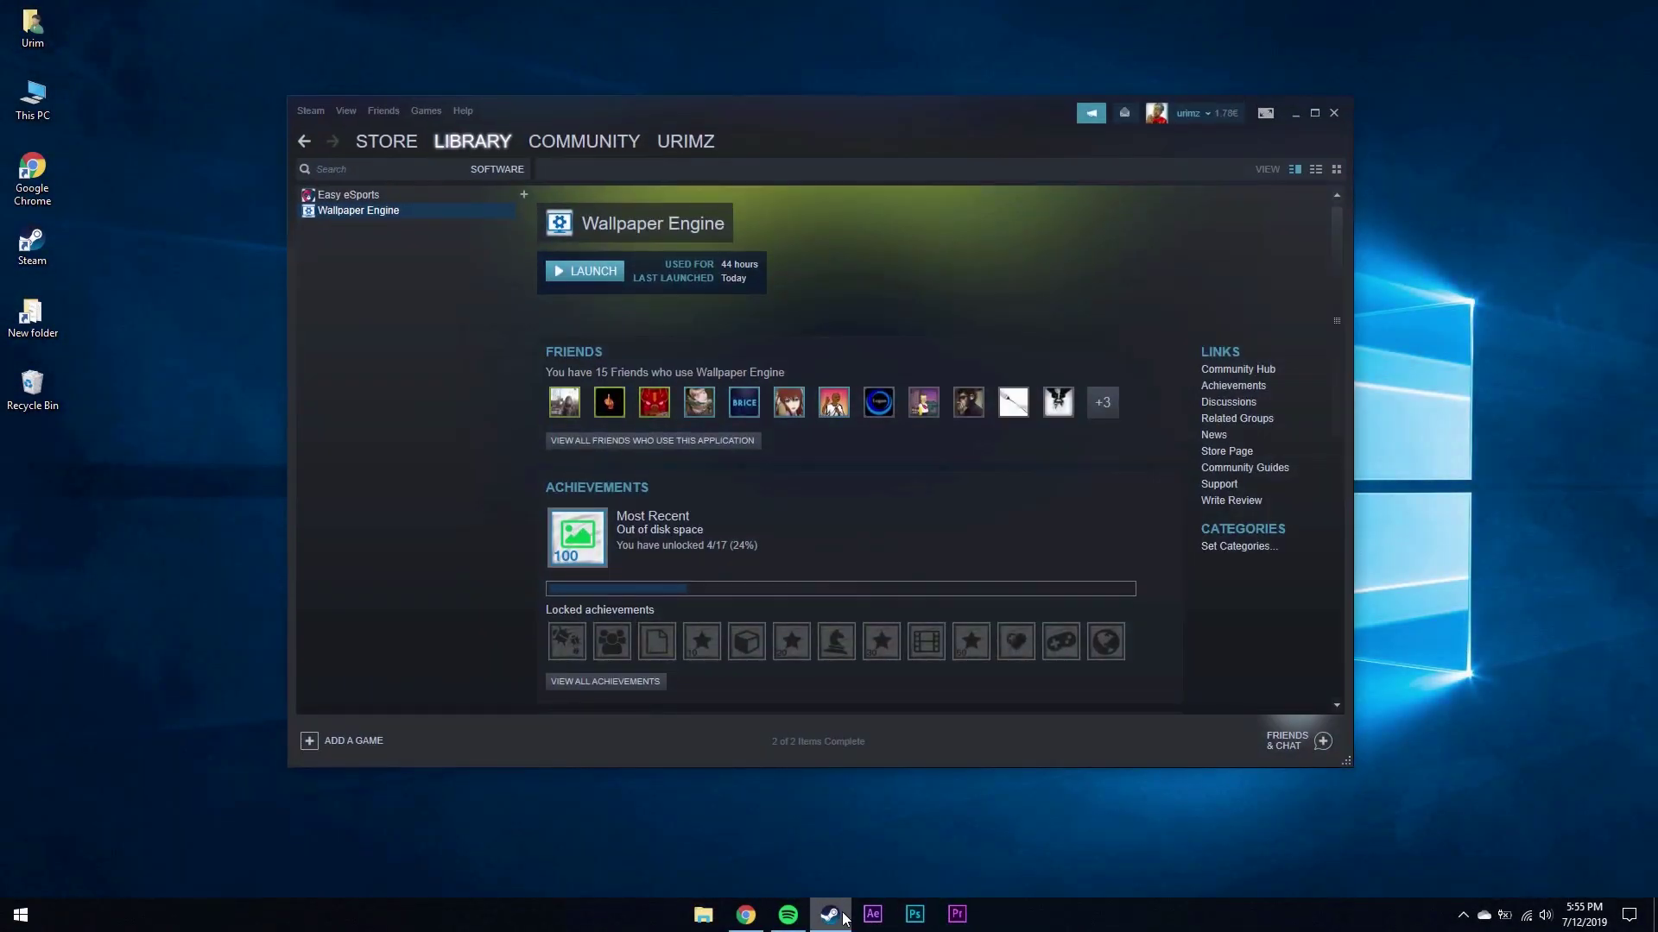
{"action": "left_click", "coordinate": [603, 276]}
{"action": "left_click", "coordinate": [799, 439]}
{"action": "left_click", "coordinate": [872, 528]}
{"action": "left_click", "coordinate": [1296, 113]}
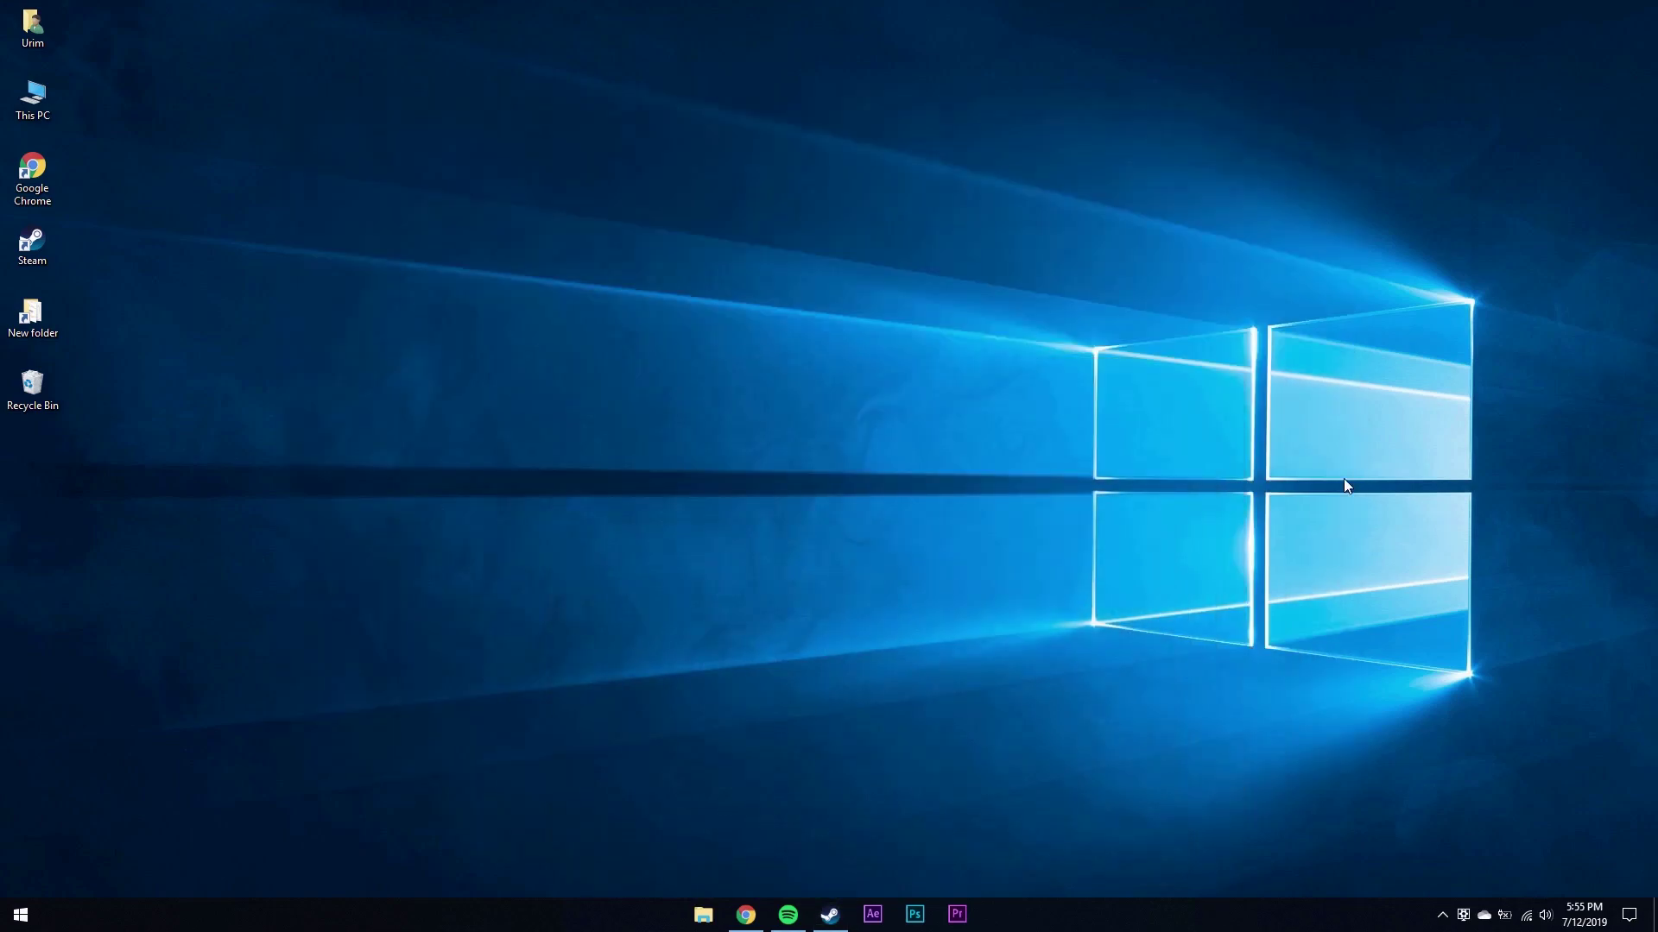
Apply the Apple TV - Dubai Day | Skyline [1080p] wallpaper in Wallpaper Engine and close its browser window
{"action": "left_click", "coordinate": [1462, 909]}
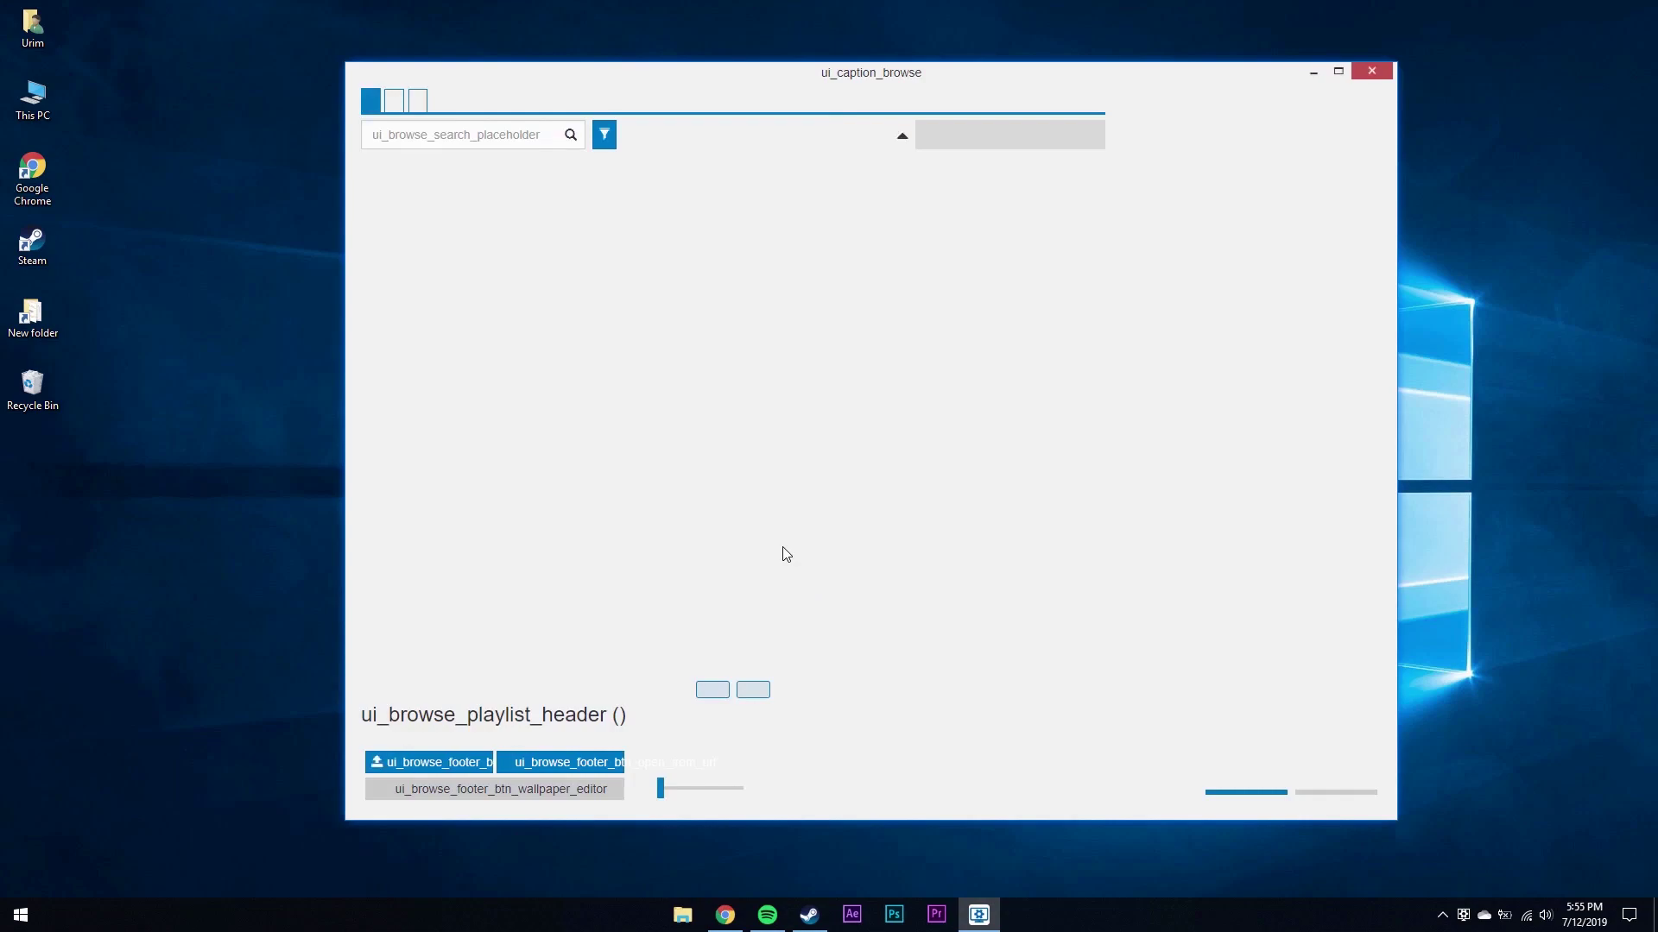
{"action": "left_click", "coordinate": [691, 197]}
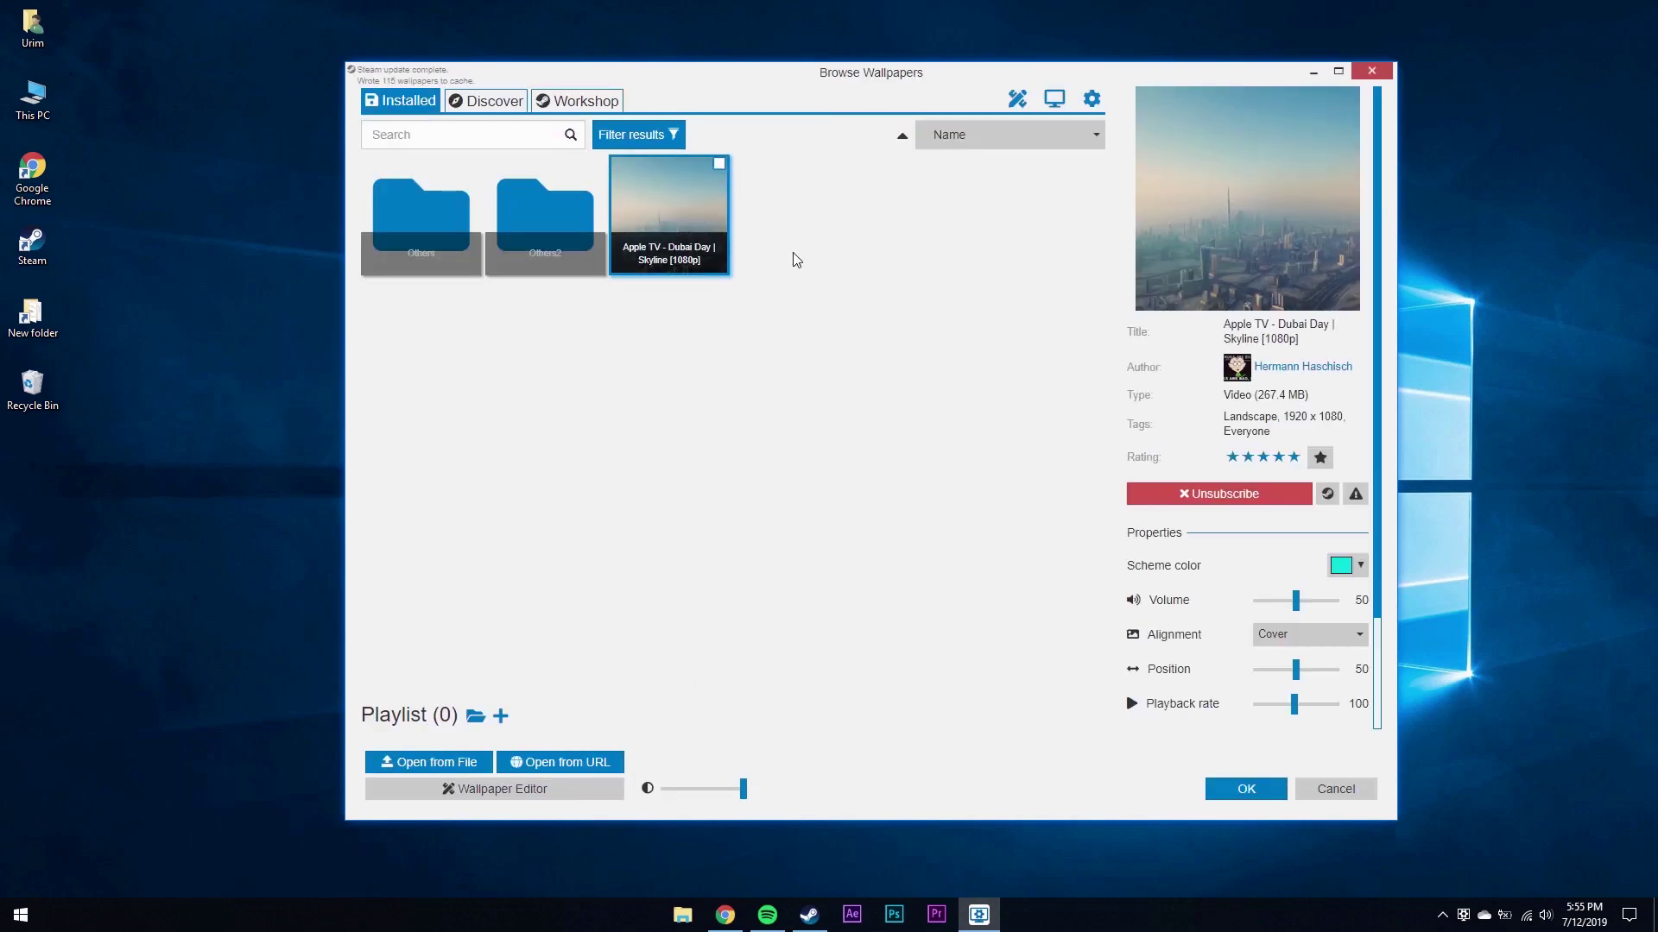
{"action": "left_click", "coordinate": [1363, 75]}
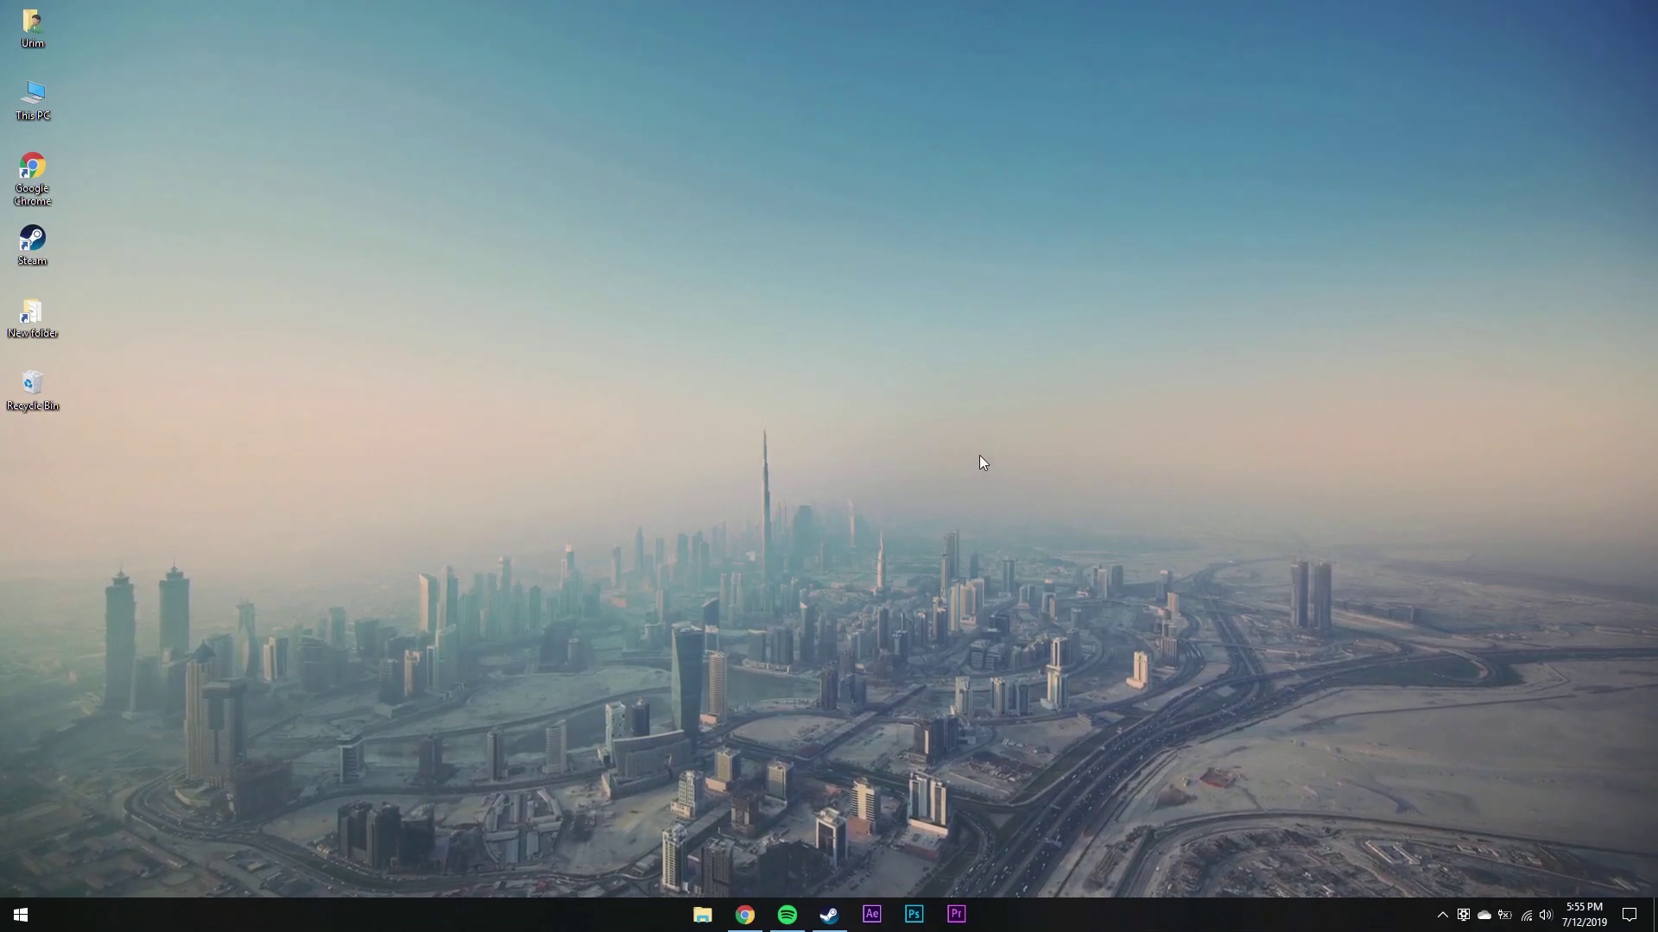
Switch to Chrome, download the Rainmeter 4.3 Final Release from rainmeter.net and run the installer
{"action": "left_click", "coordinate": [746, 914]}
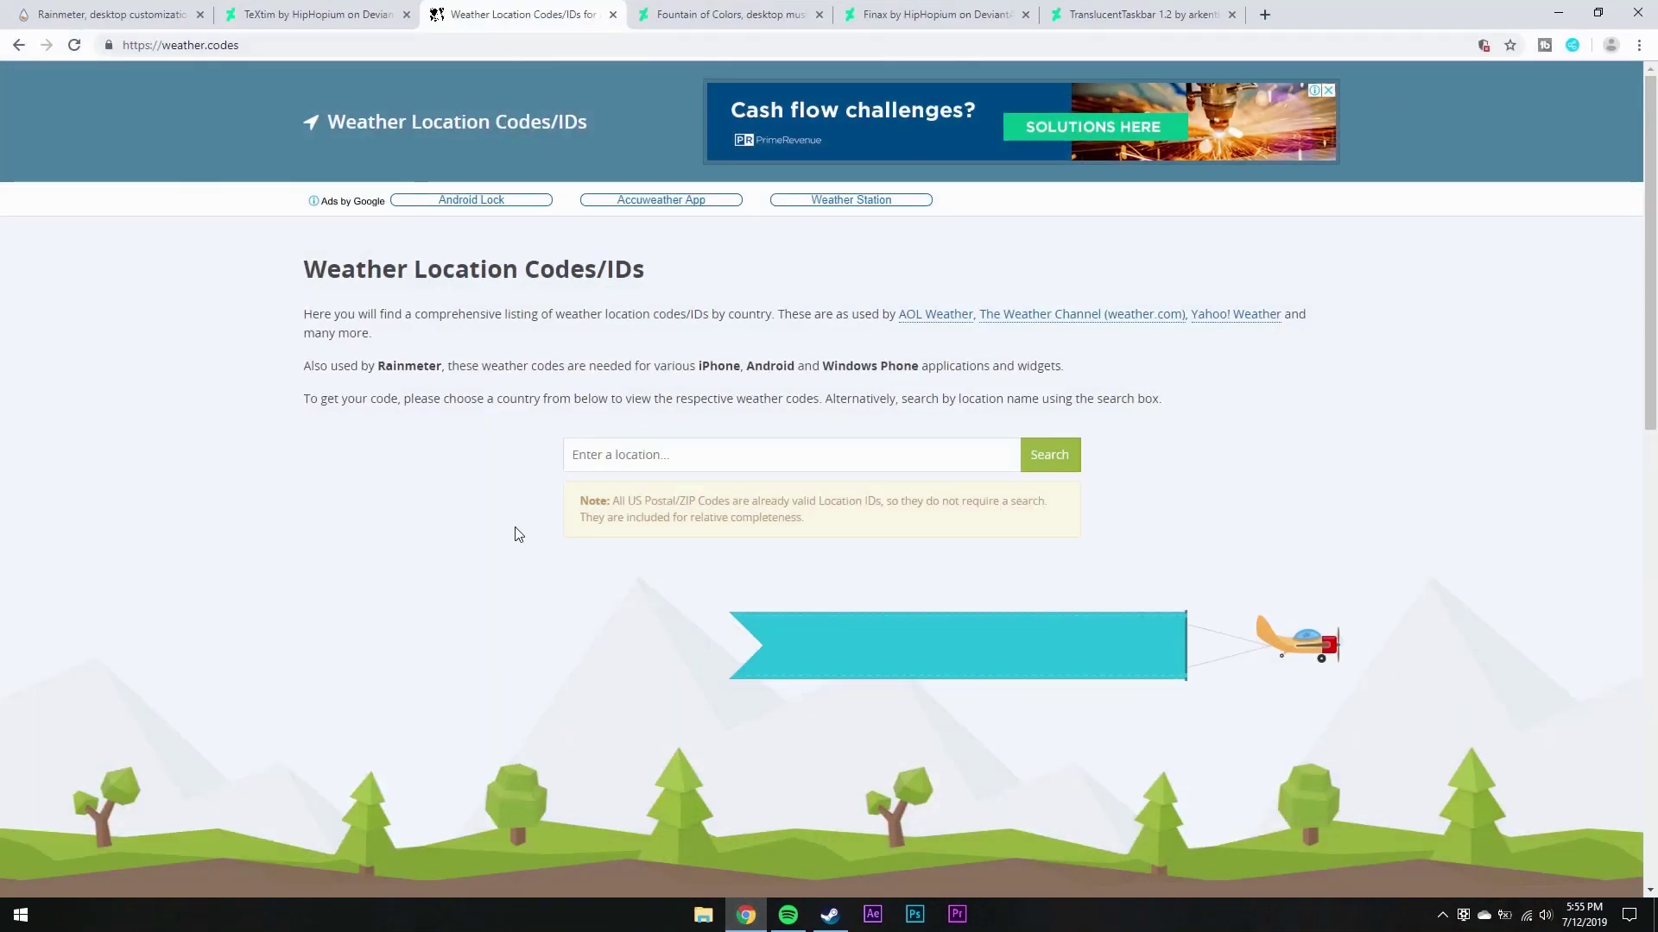
{"action": "left_click", "coordinate": [15, 10]}
{"action": "left_click", "coordinate": [755, 631]}
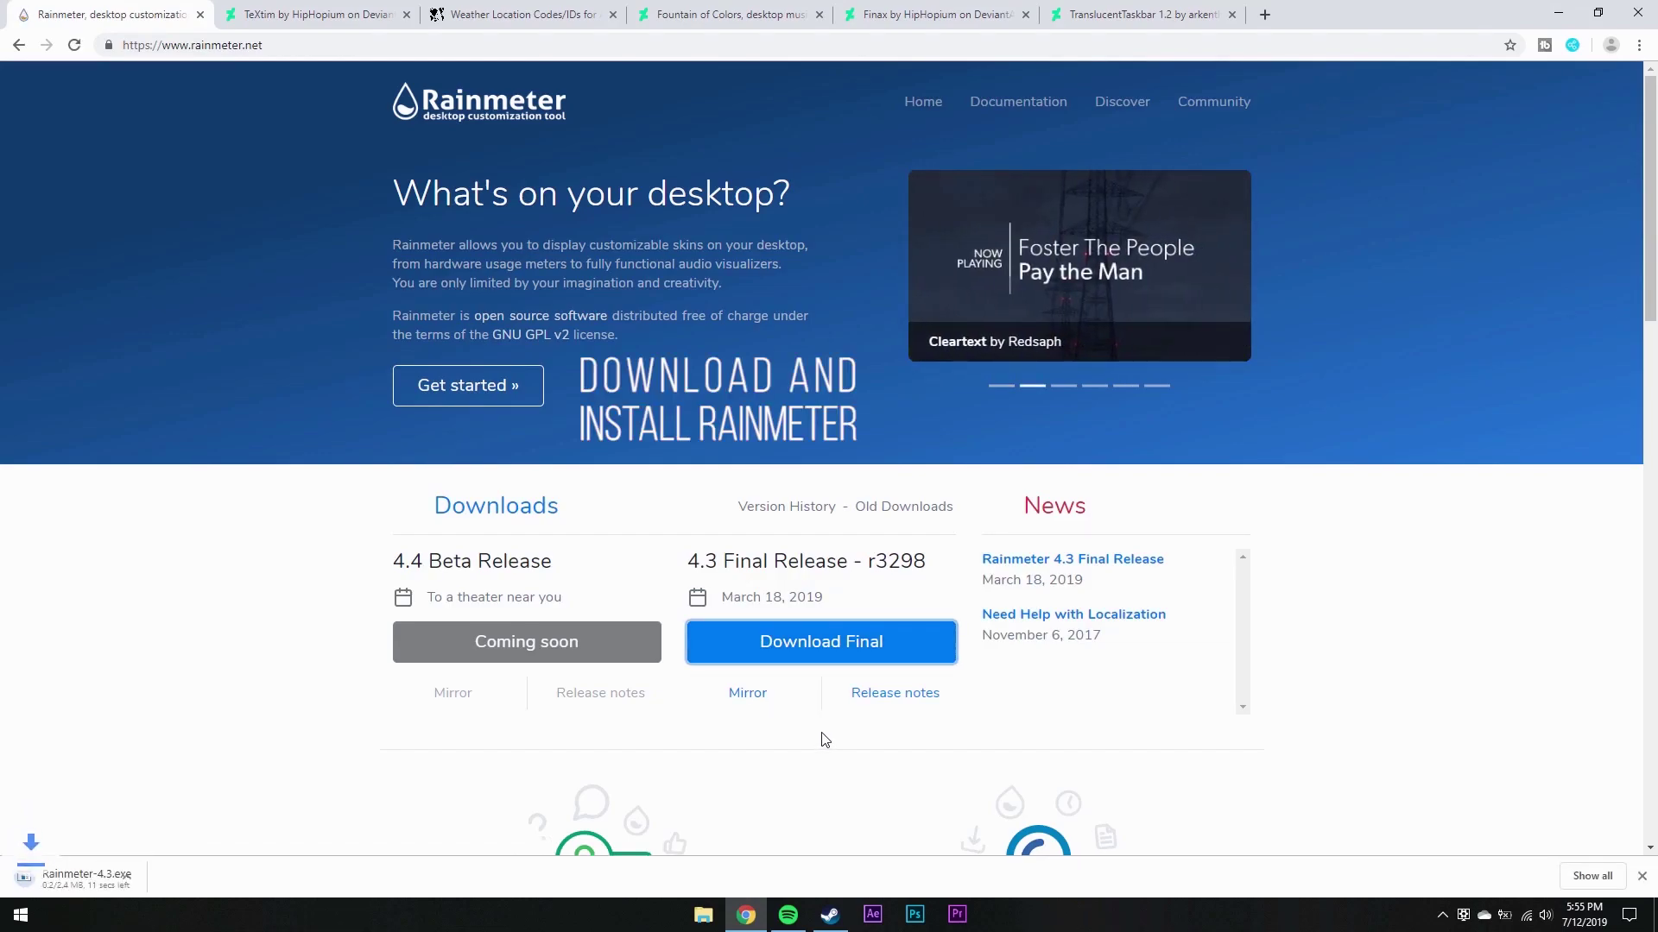
{"action": "left_click", "coordinate": [112, 863]}
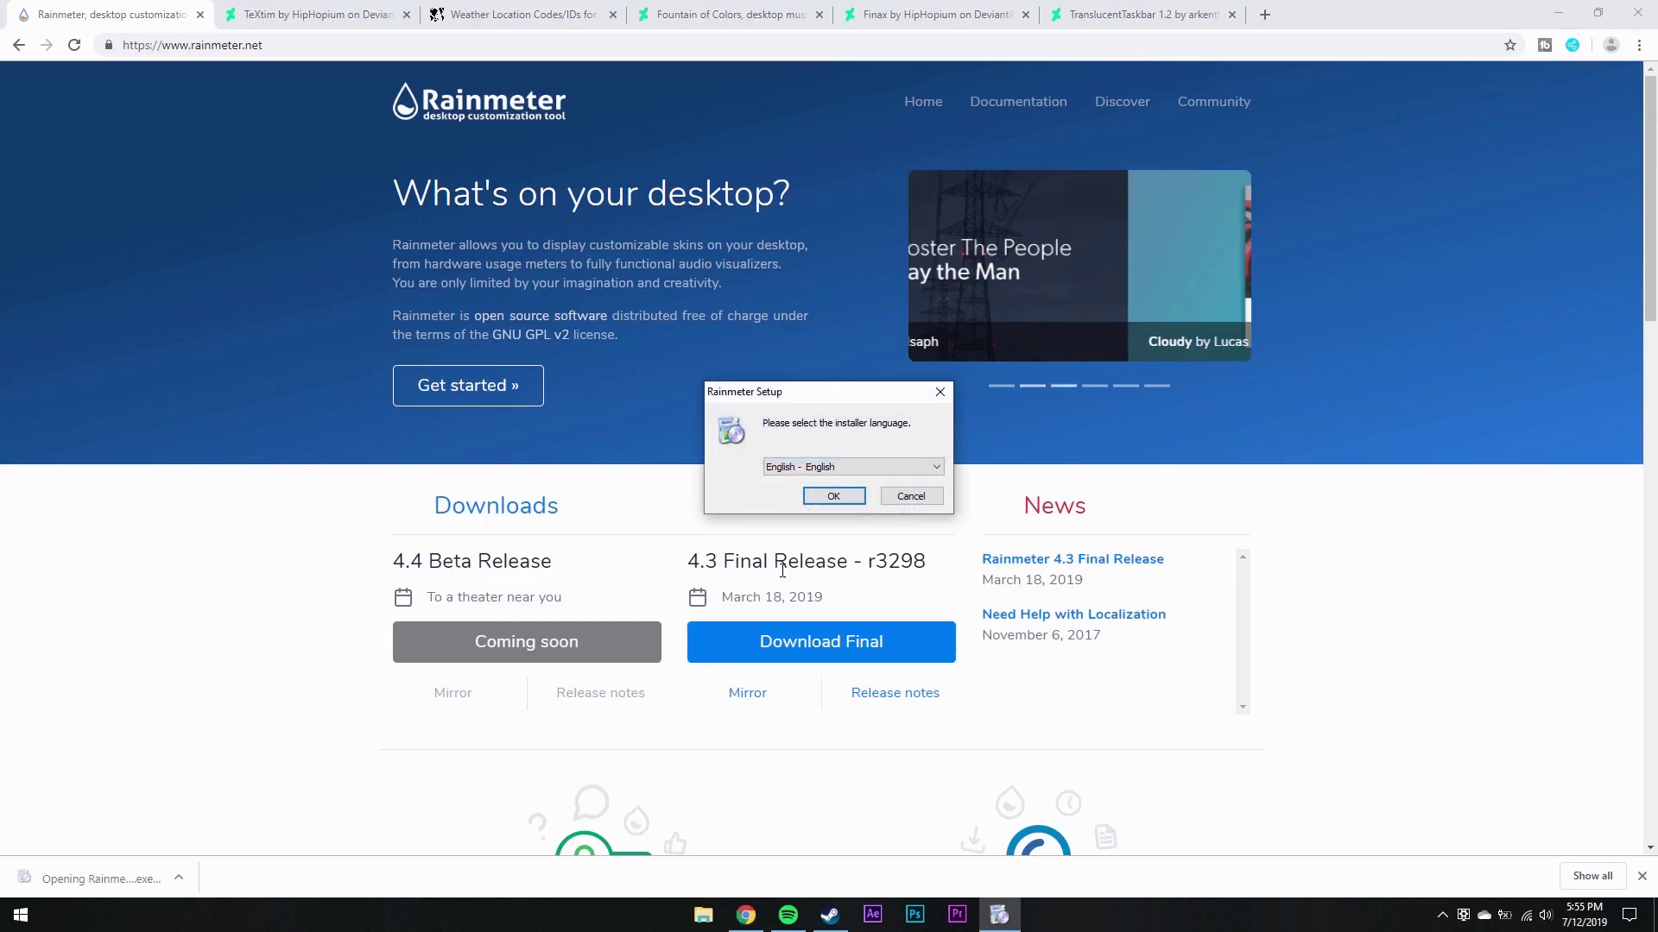
Install the 64-bit version of Rainmeter in English to C:\Program Files\Rainmeter, with launch on startup, and run it
{"action": "left_click", "coordinate": [833, 495]}
{"action": "left_click", "coordinate": [922, 595]}
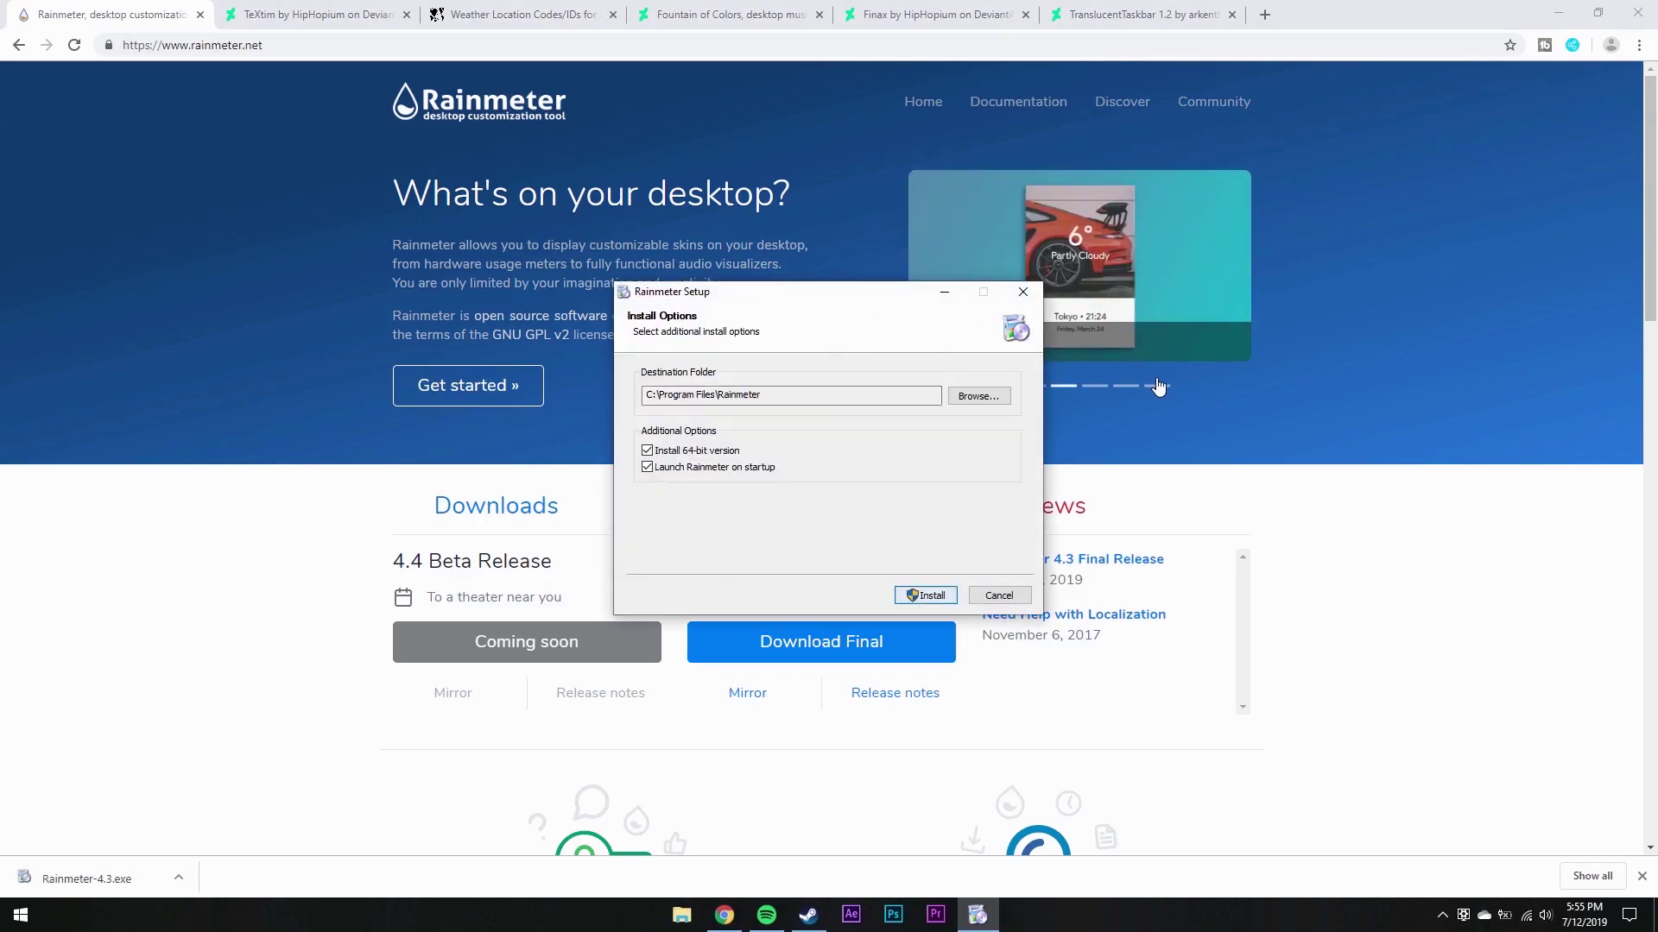
{"action": "left_click", "coordinate": [1558, 12]}
{"action": "left_click", "coordinate": [906, 586]}
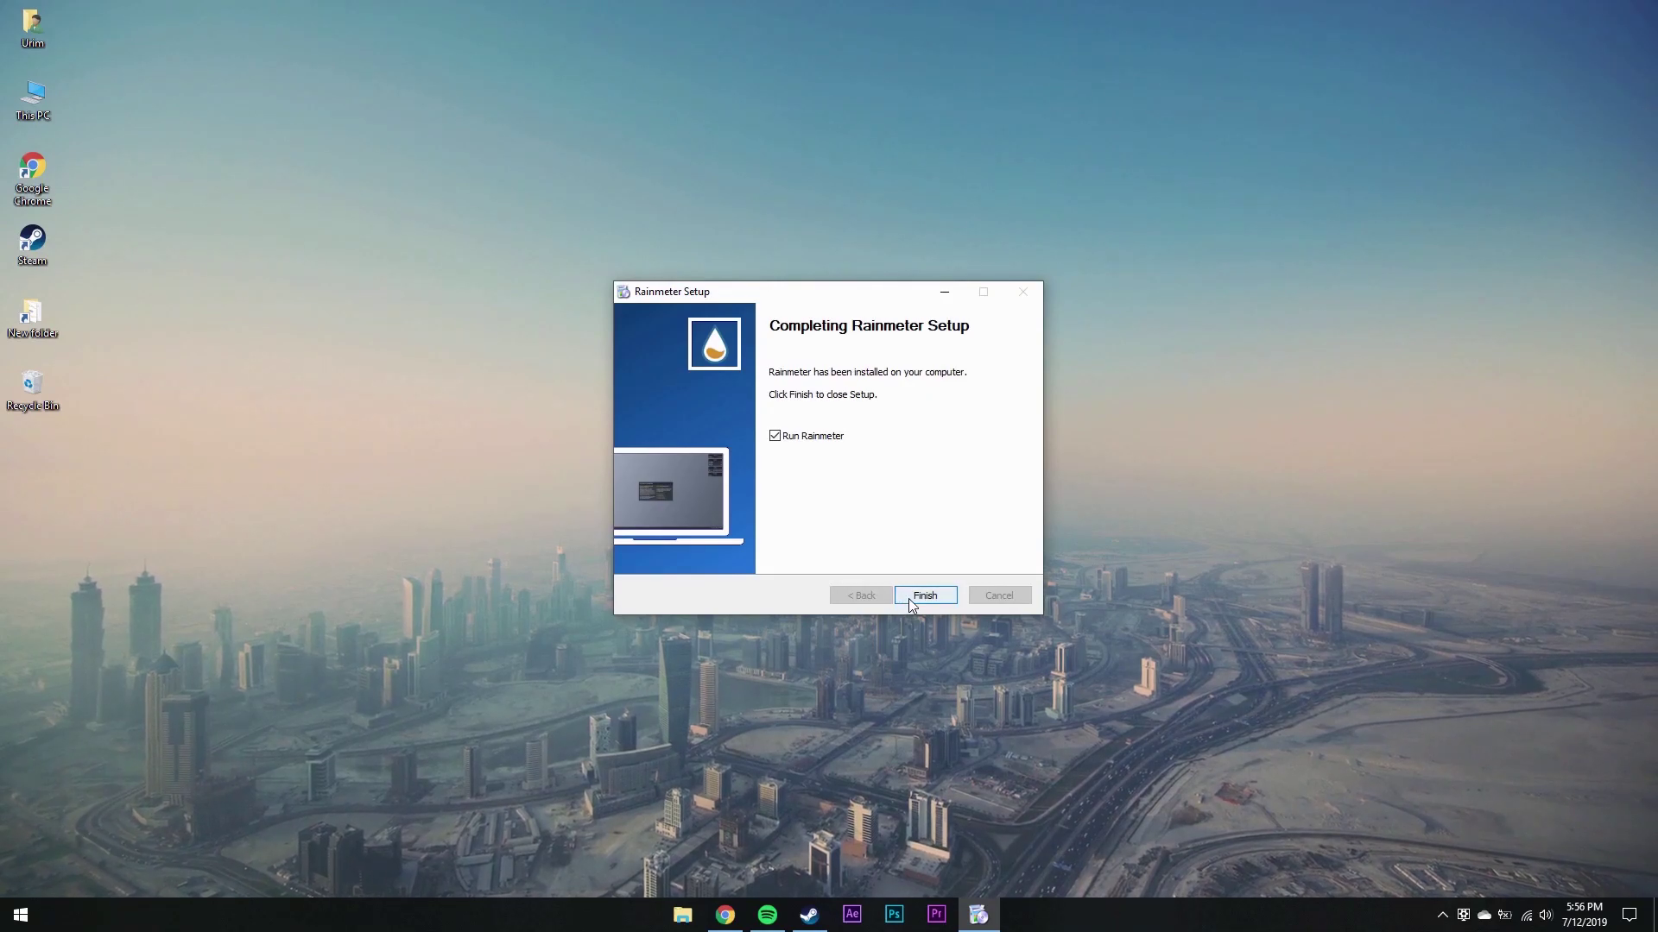
{"action": "left_click", "coordinate": [909, 599]}
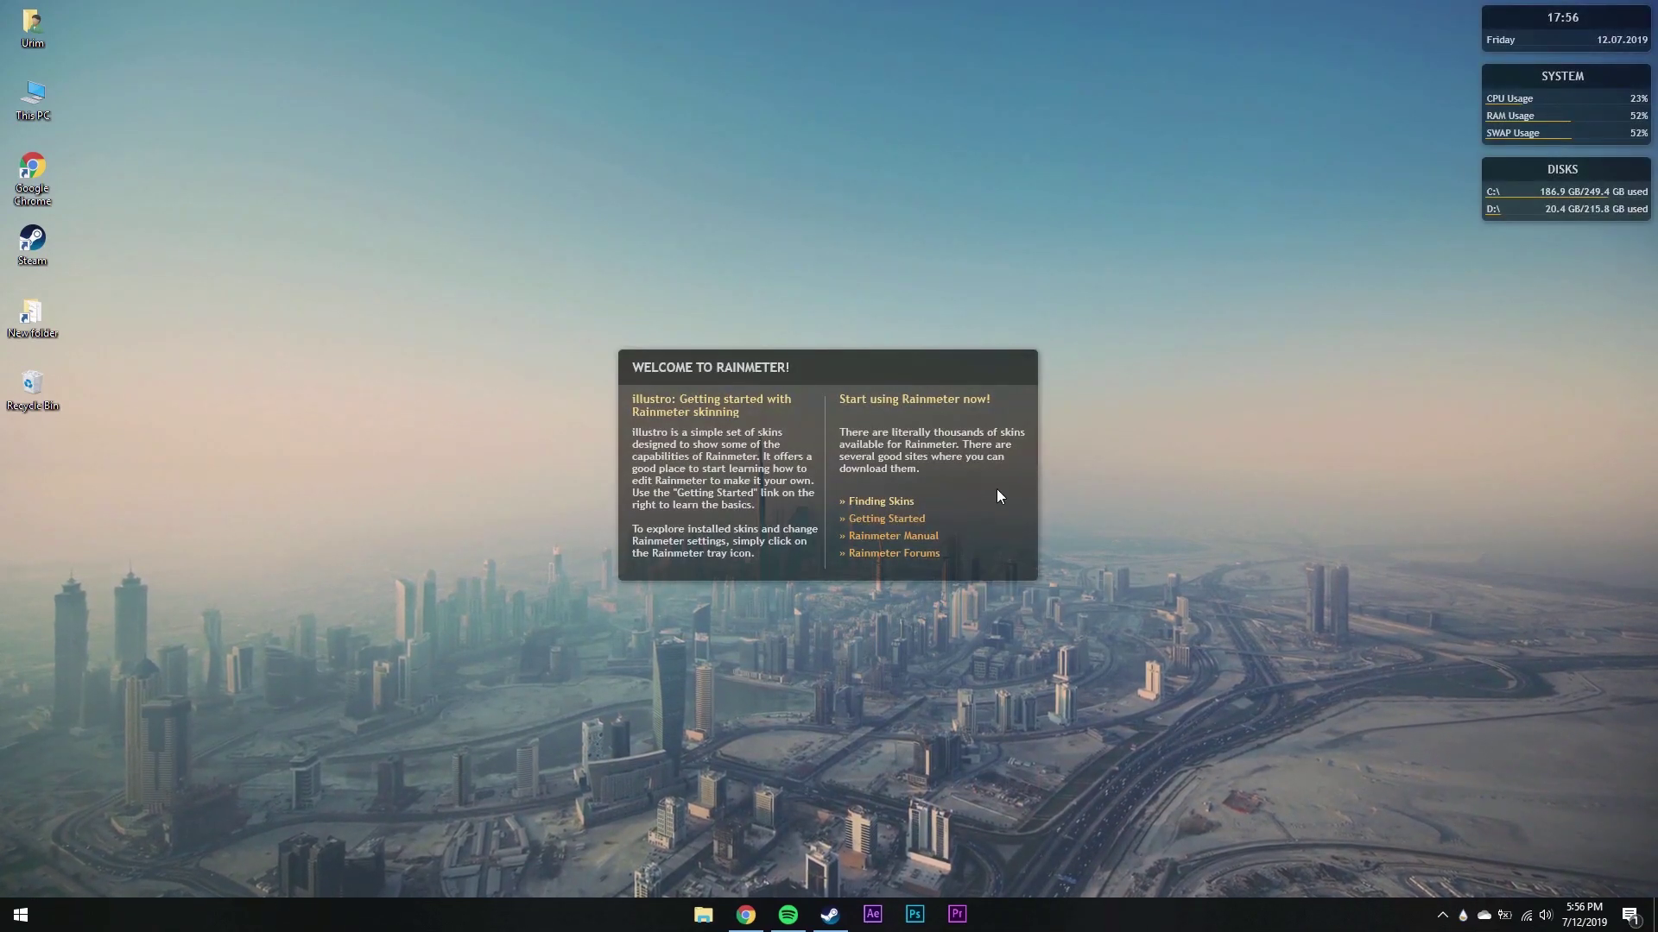
Unload the Rainmeter welcome skin and clear the Rainmeter notification from the action center
{"action": "right_click", "coordinate": [996, 489]}
{"action": "left_click", "coordinate": [1066, 677]}
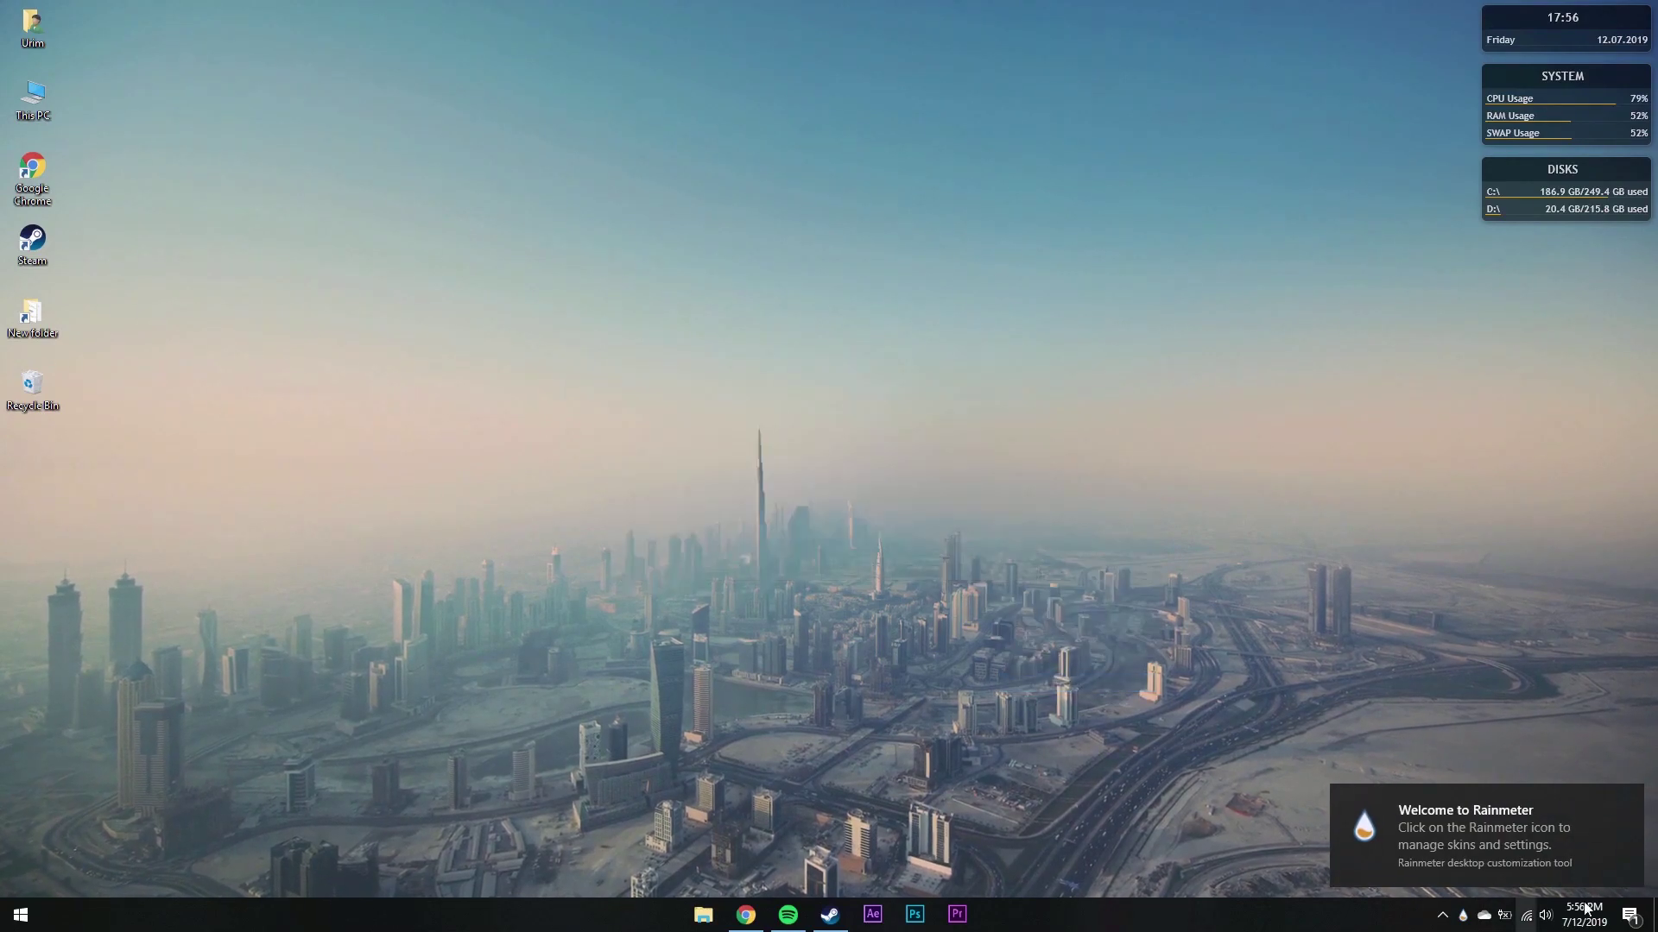
{"action": "left_click", "coordinate": [1631, 917]}
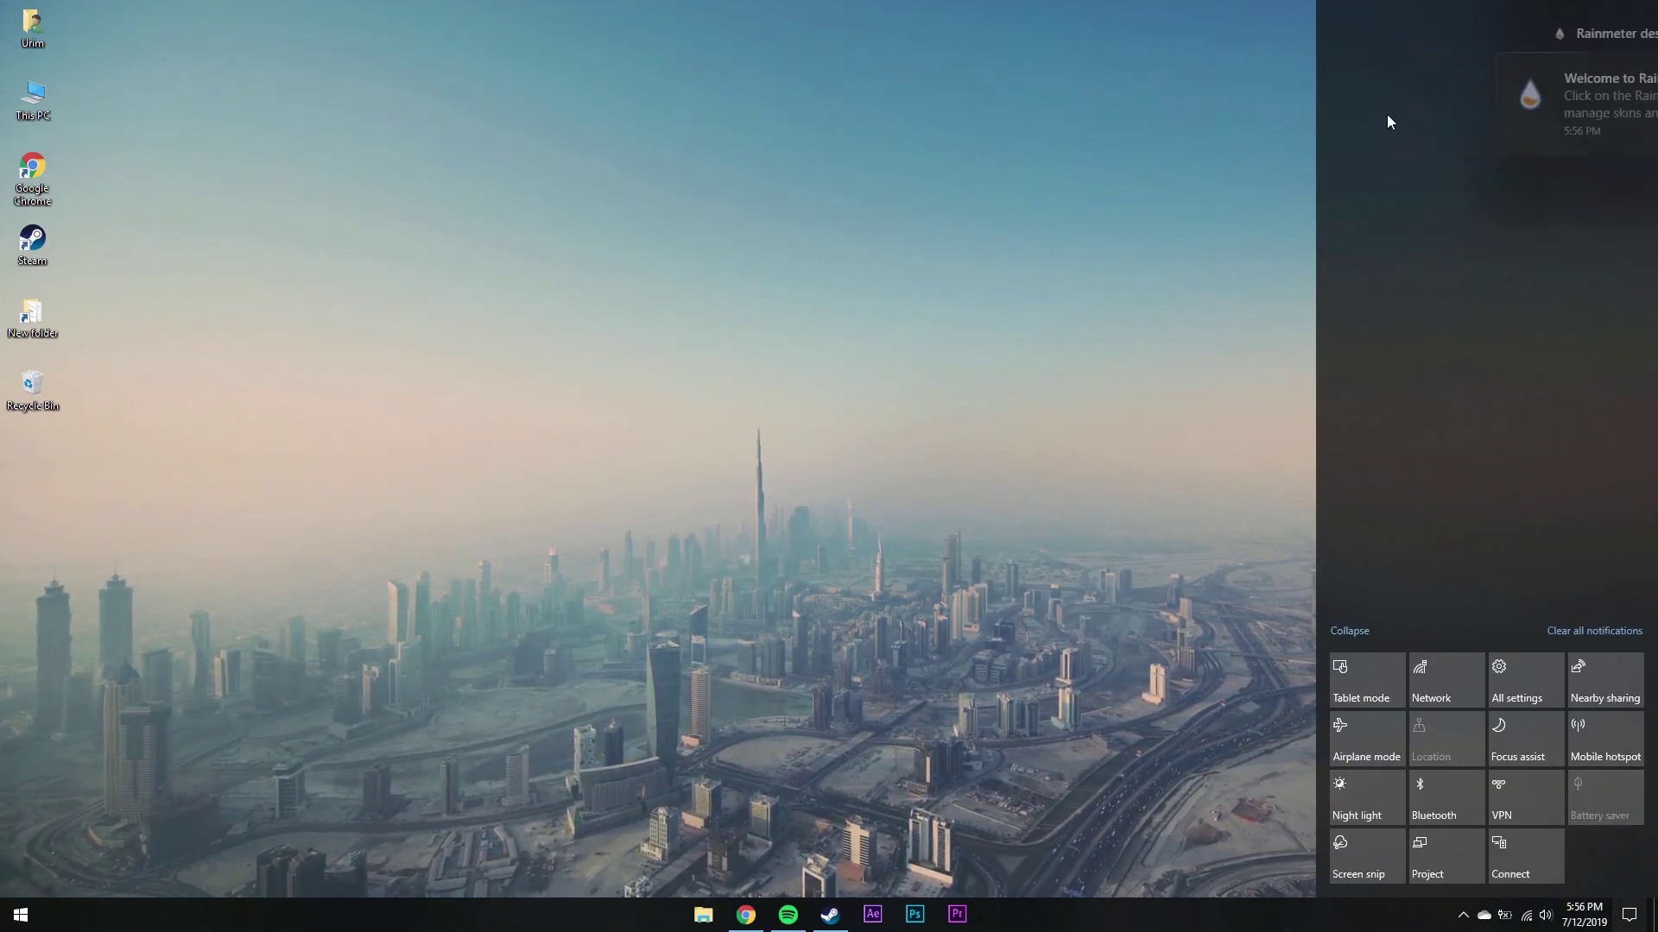
{"action": "left_click", "coordinate": [1513, 83]}
Unload the default illustro disk, system and clock skins from the desktop
{"action": "right_click", "coordinate": [1500, 168]}
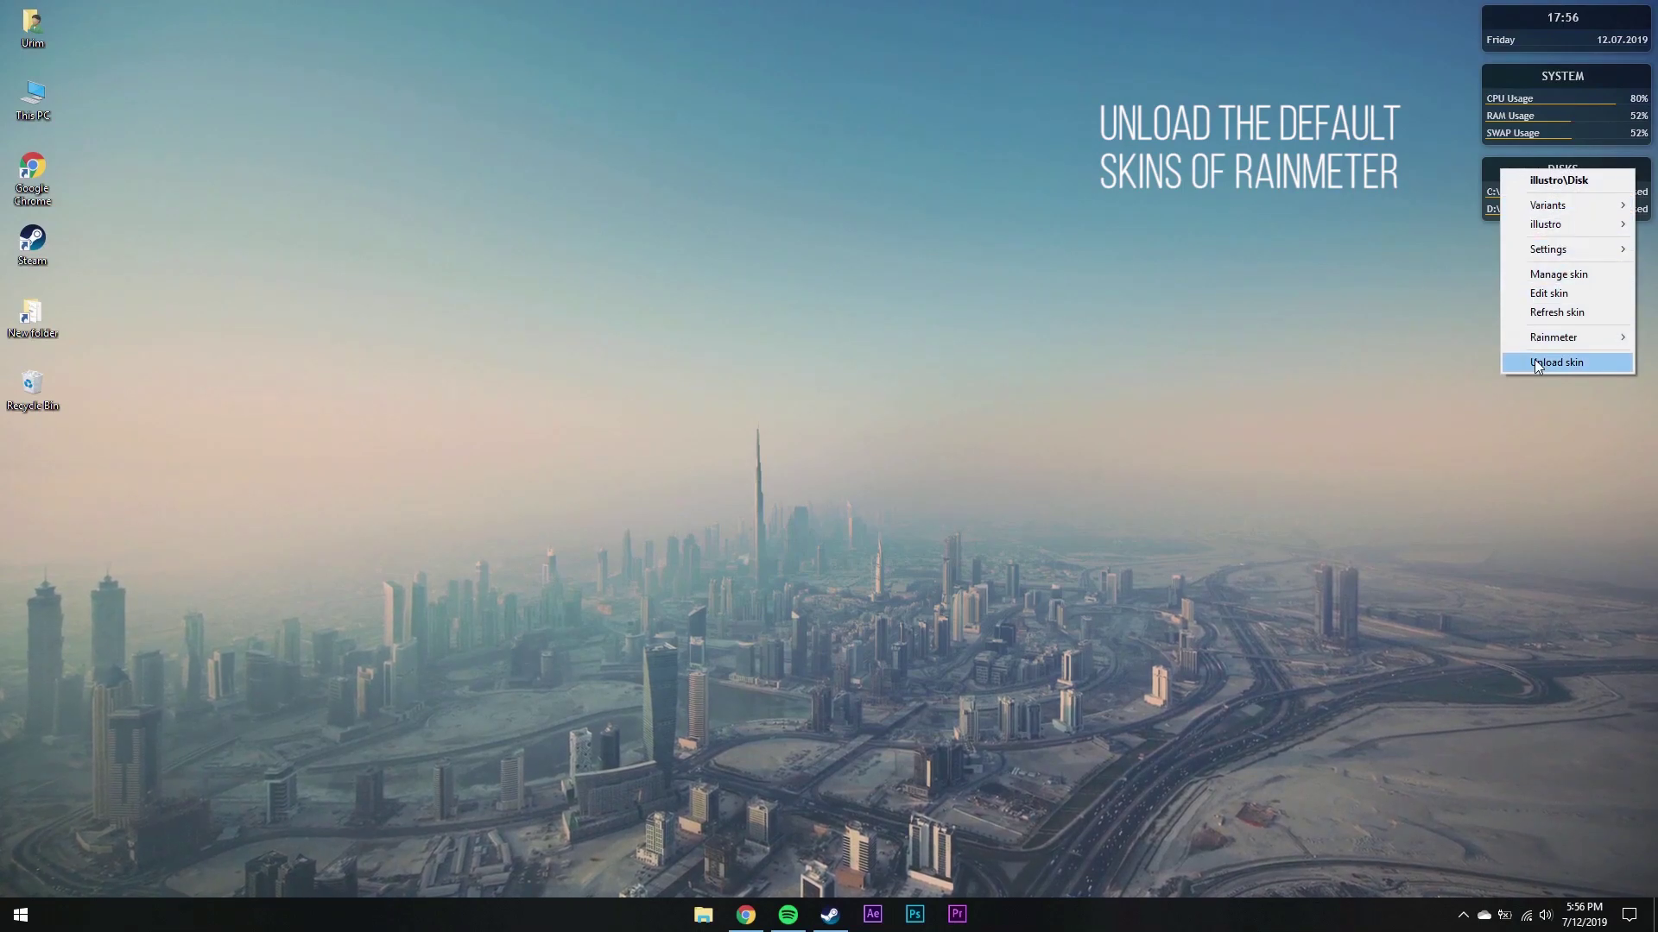
{"action": "left_click", "coordinate": [1536, 362]}
{"action": "right_click", "coordinate": [1519, 83]}
{"action": "left_click", "coordinate": [1547, 264]}
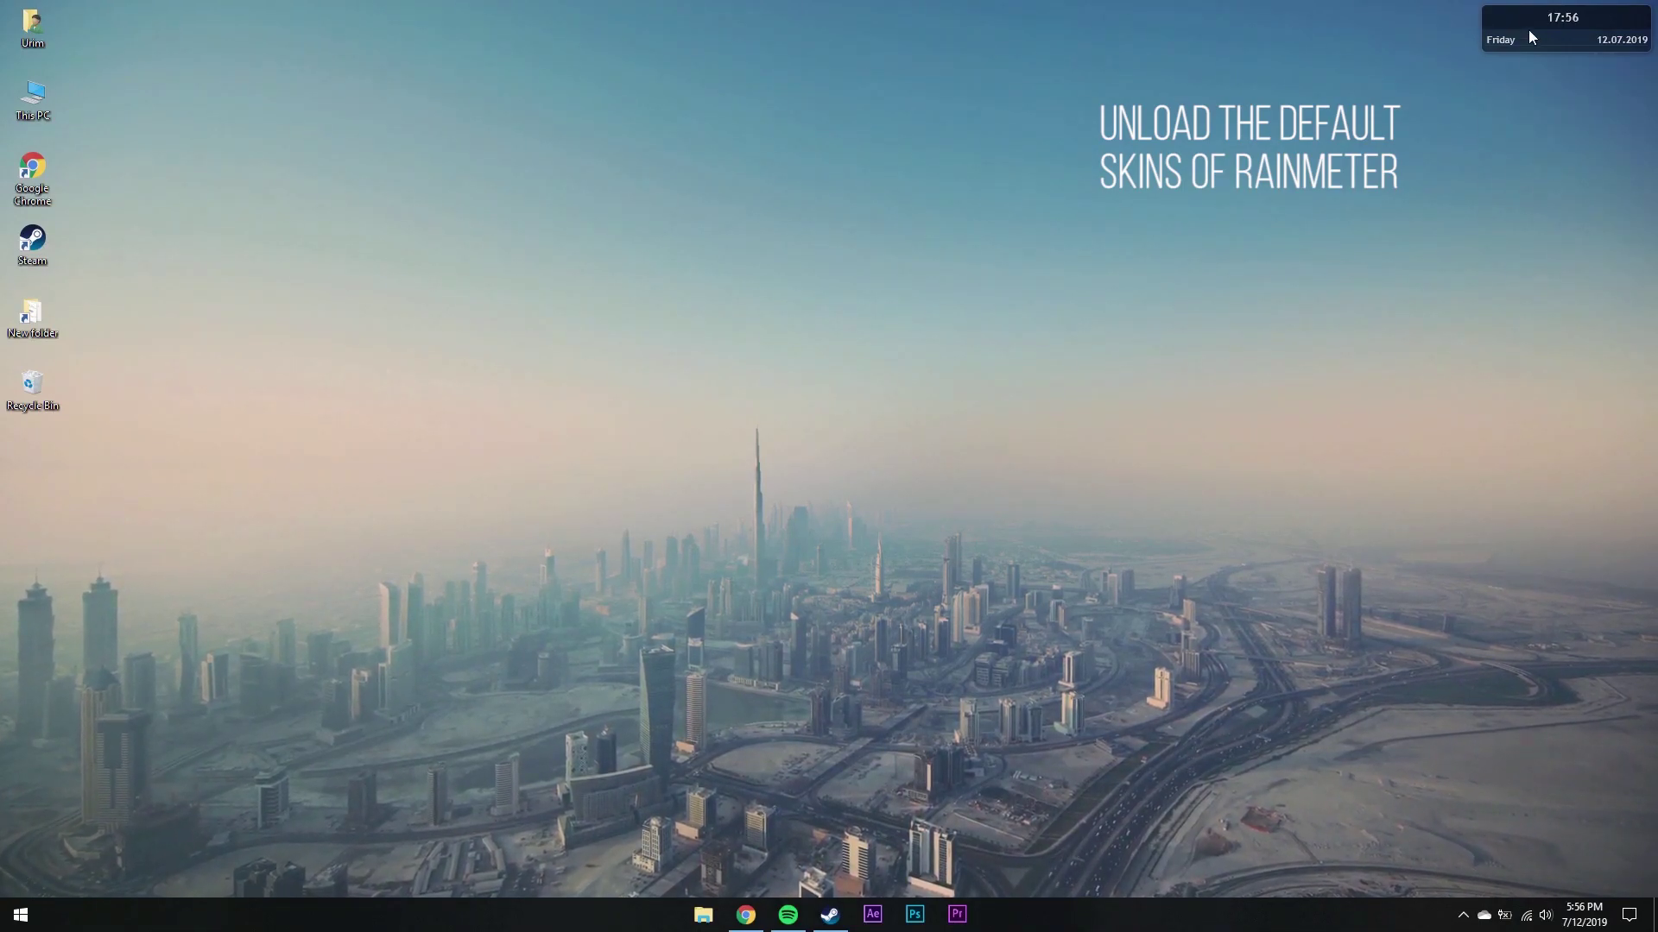
{"action": "right_click", "coordinate": [1530, 39]}
{"action": "left_click", "coordinate": [1554, 223]}
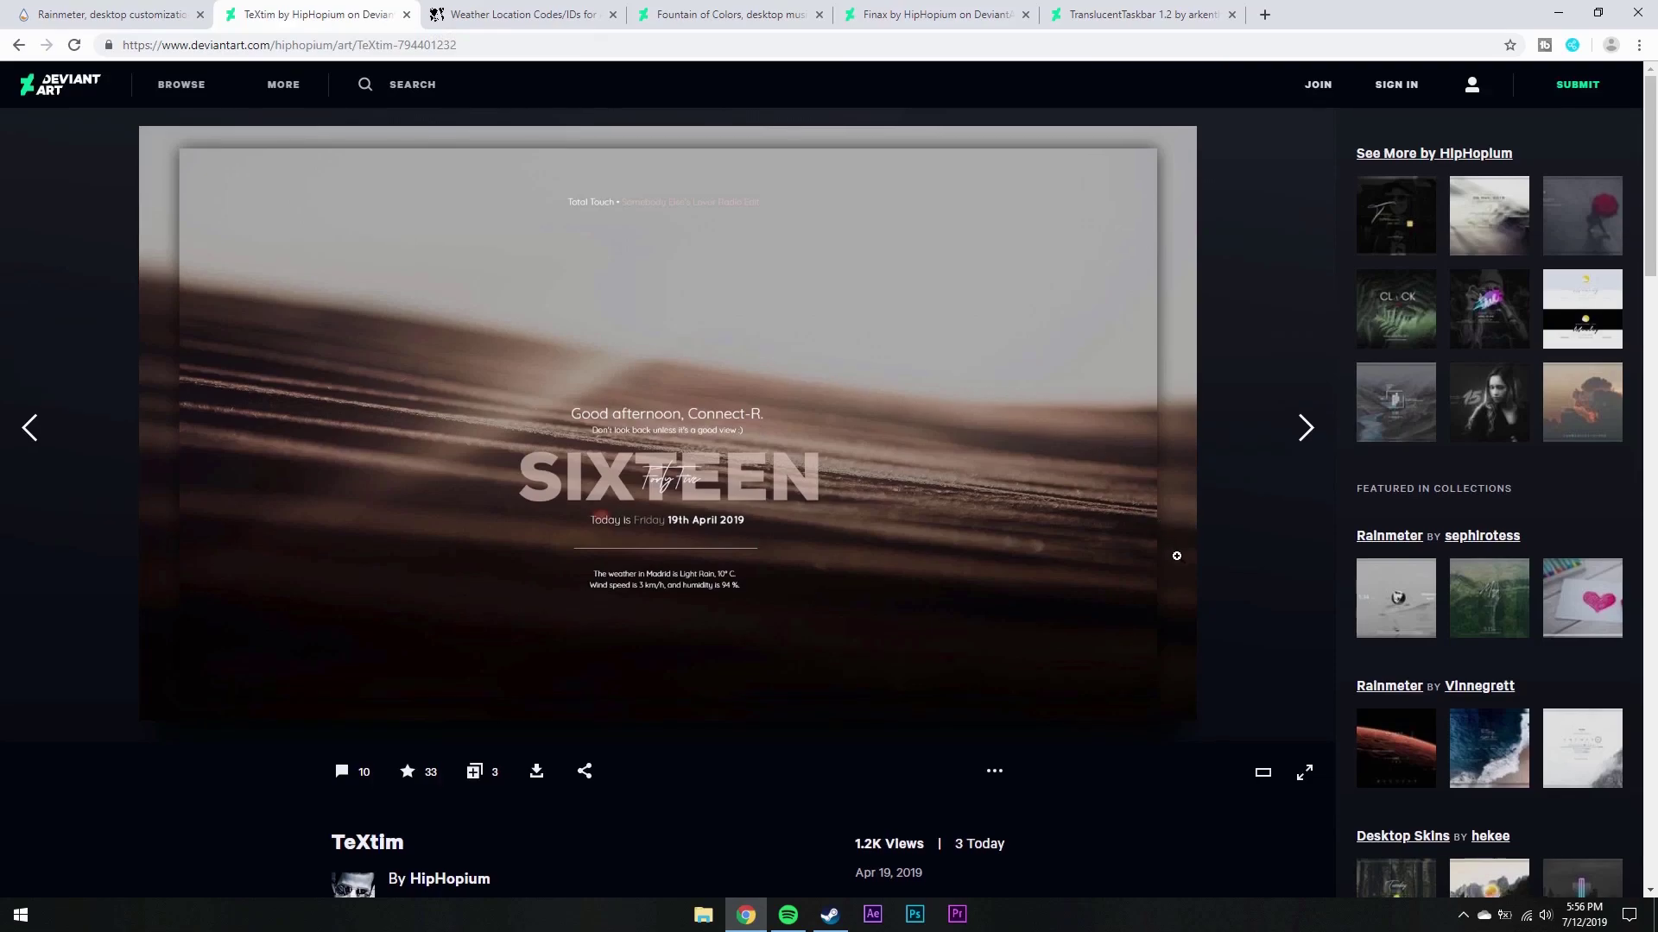
Download the TeXtim skin package by HipHopium from DeviantArt and install it in Rainmeter
{"action": "scroll", "coordinate": [1123, 575], "scroll_direction": "down", "scroll_amount": 1}
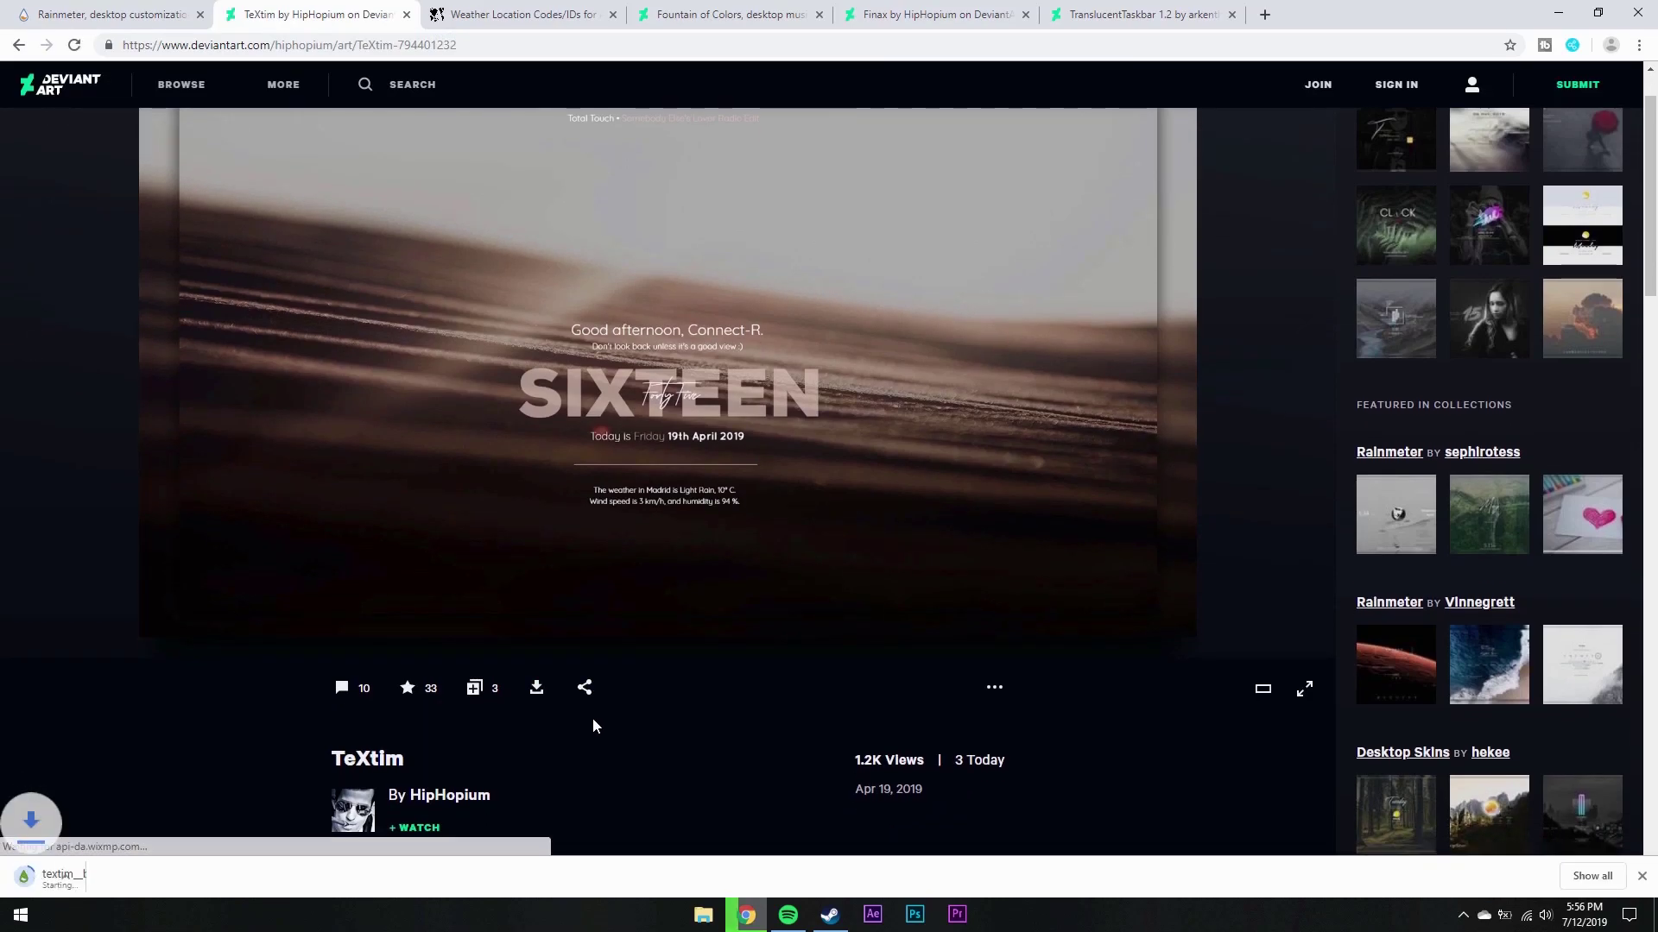
{"action": "scroll", "coordinate": [592, 718], "scroll_direction": "up", "scroll_amount": 1}
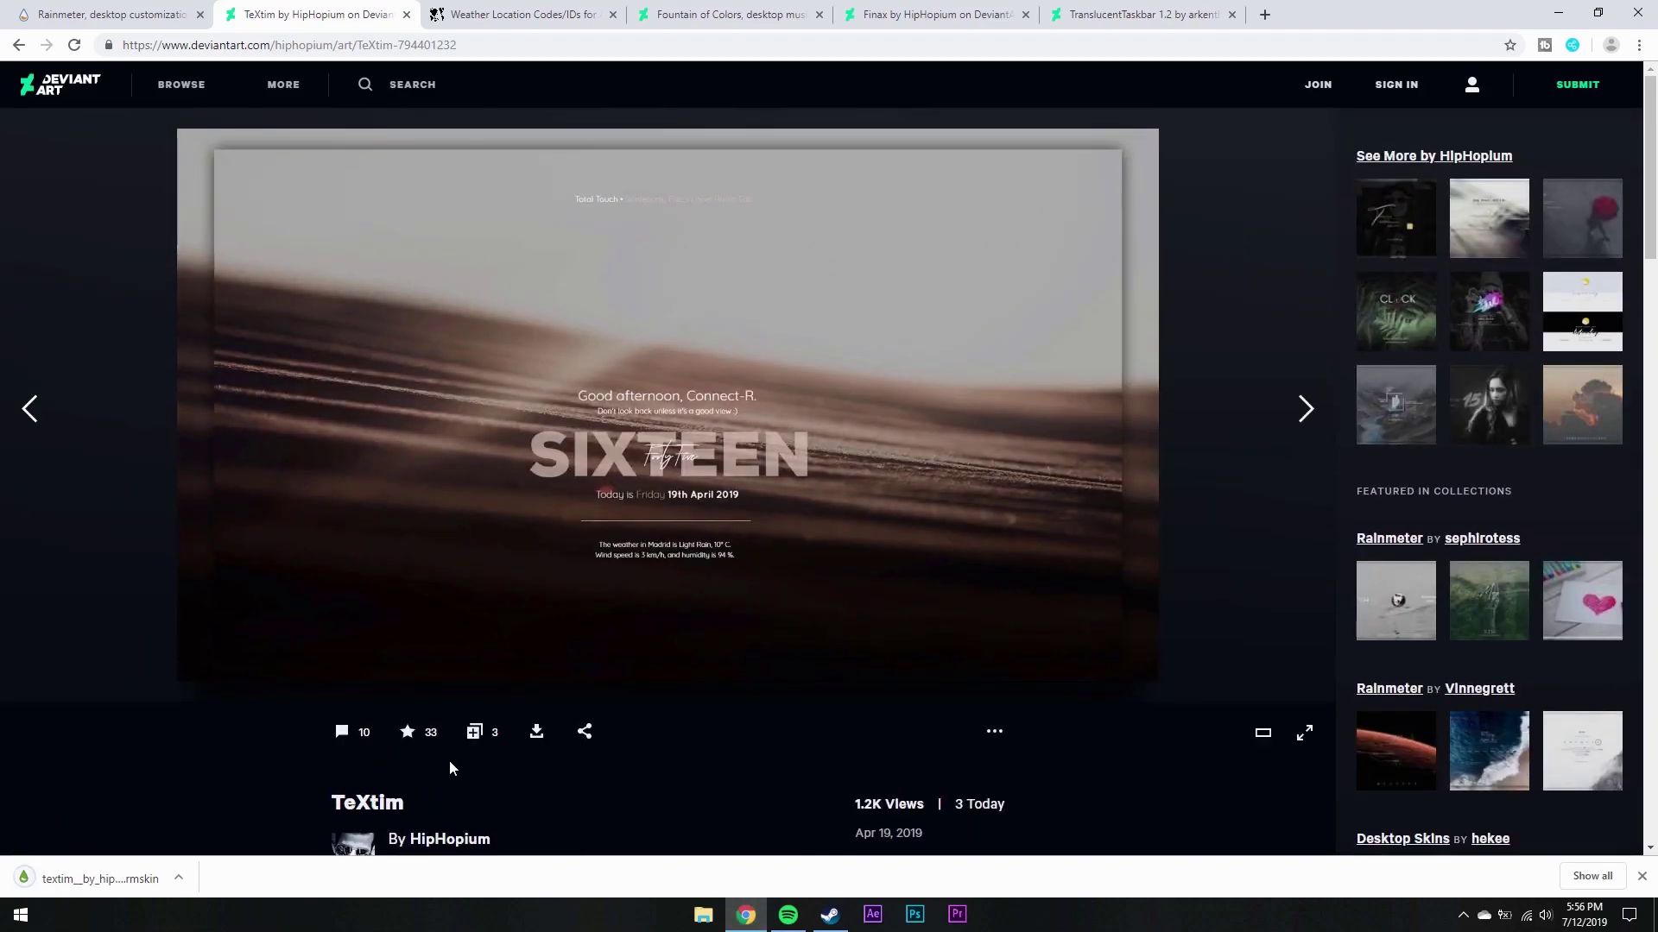
{"action": "left_click", "coordinate": [99, 879]}
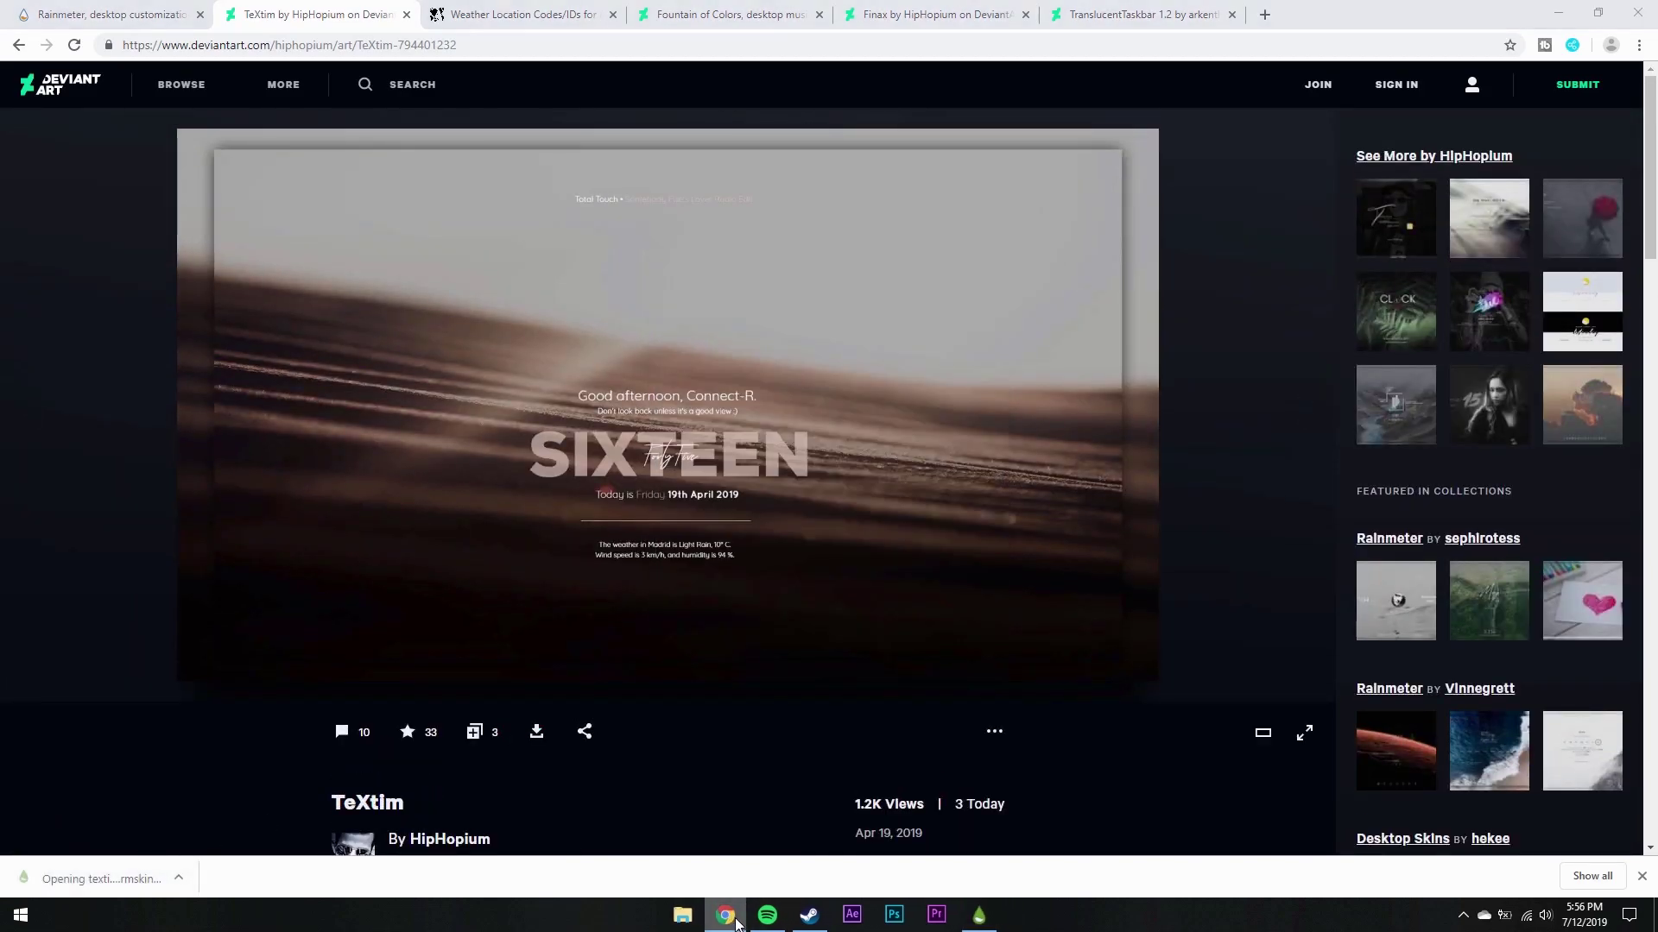
{"action": "left_click", "coordinate": [740, 920]}
{"action": "left_click", "coordinate": [899, 617]}
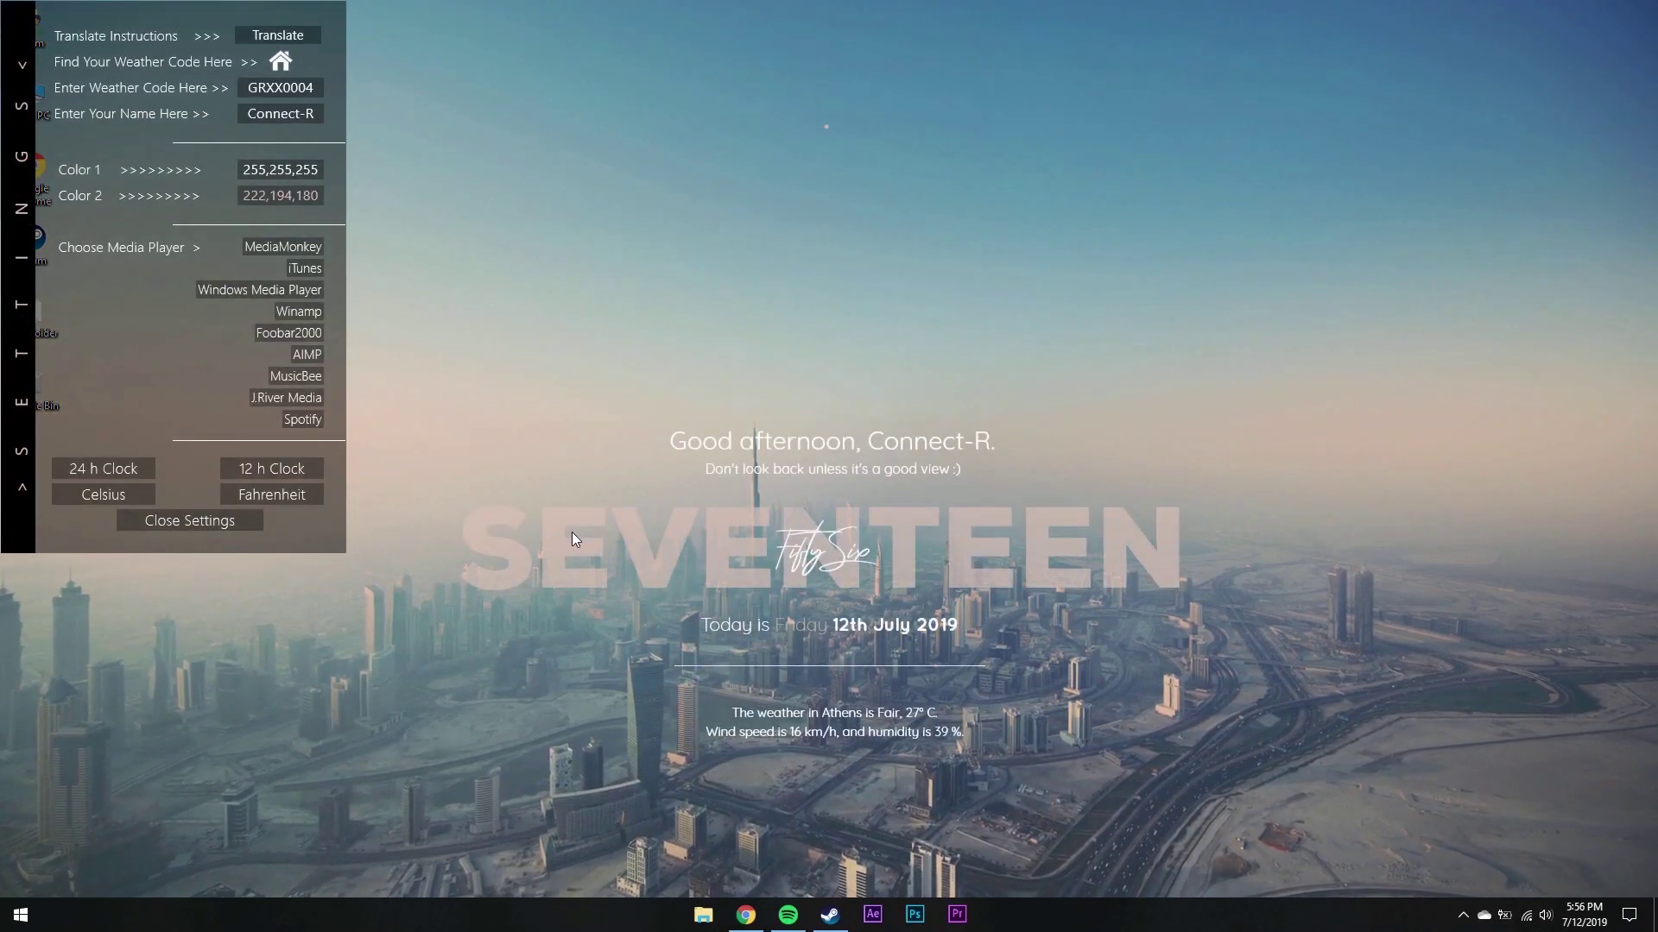
Move the TeXtim settings panel clear of the desktop icons and enter the user's first name for the greeting
{"action": "left_click_drag", "start_coordinate": [343, 116], "coordinate": [445, 228]}
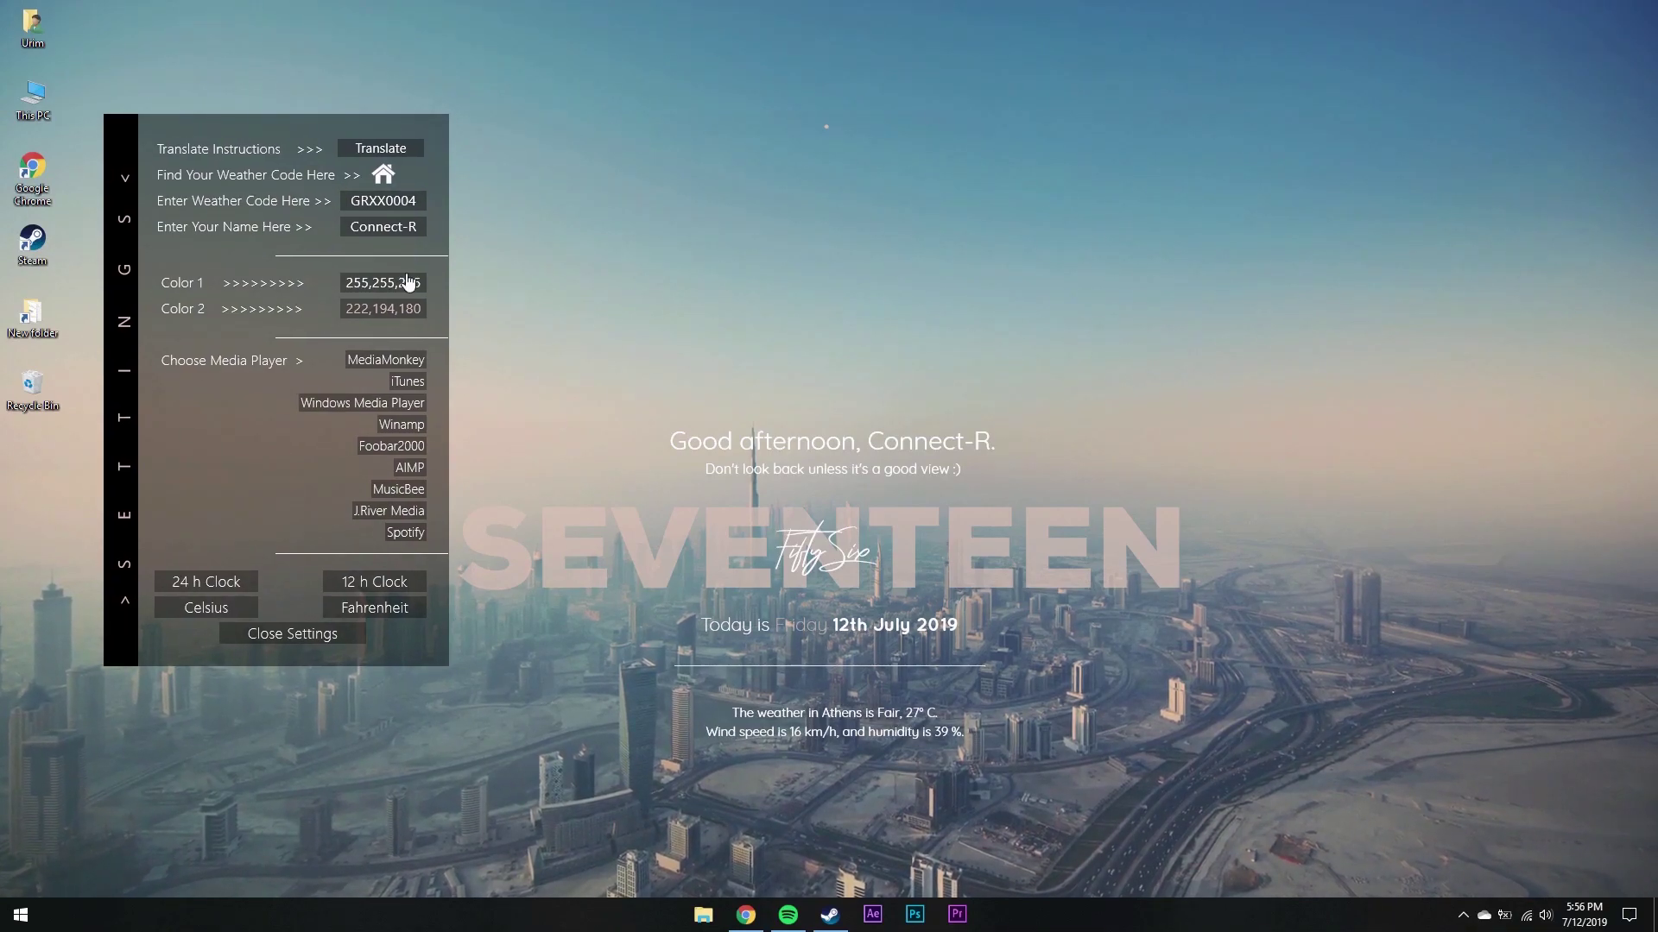
{"action": "left_click", "coordinate": [401, 233]}
{"action": "type", "text": "Urim"}
{"action": "key", "text": "Return"}
Move the large clock text to the upper centre of the desktop and place the date line directly beneath it
{"action": "left_click_drag", "start_coordinate": [724, 532], "coordinate": [750, 104]}
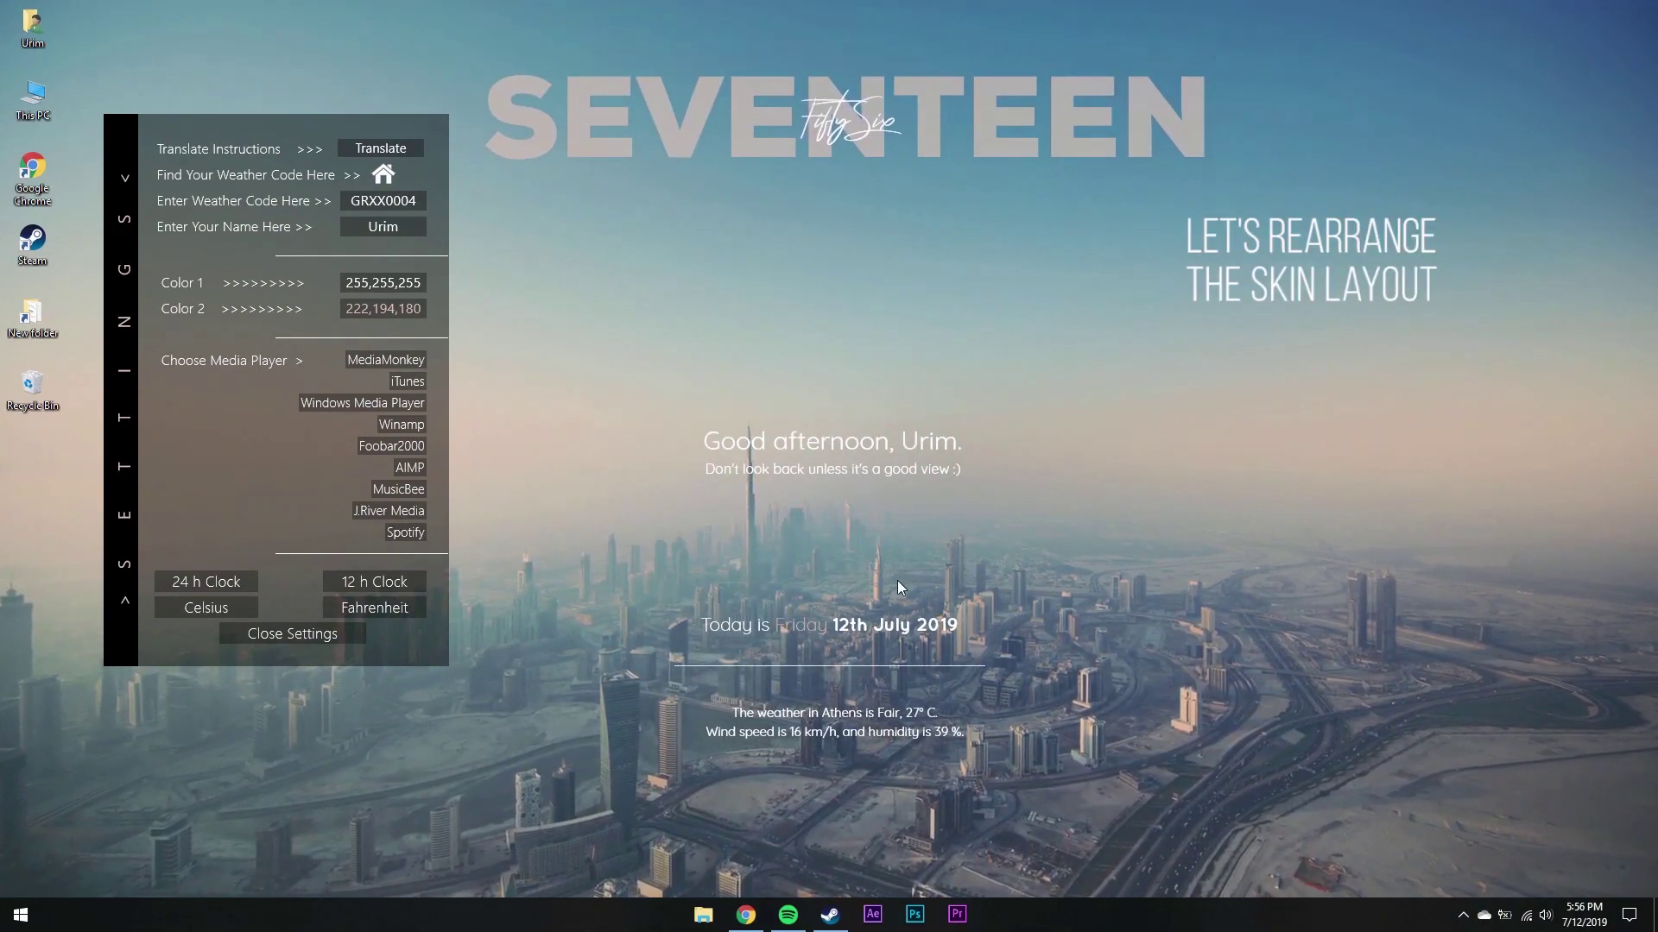
{"action": "left_click_drag", "start_coordinate": [858, 630], "coordinate": [872, 181]}
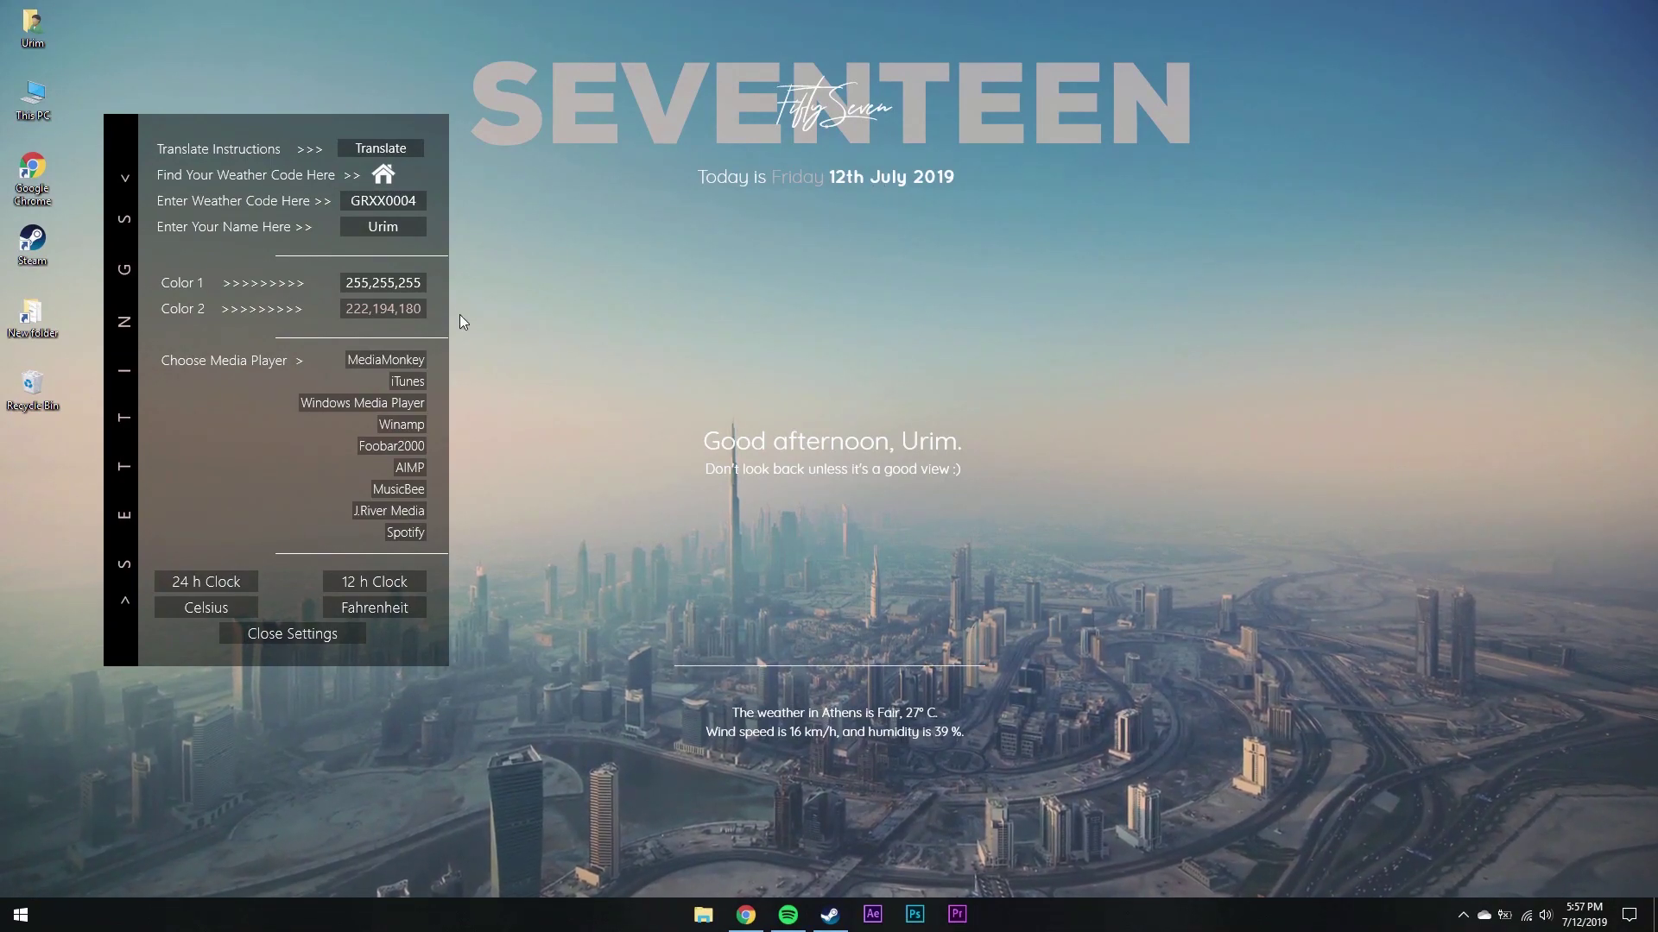
Search weather.codes in Chrome for the location Pristina
{"action": "left_click", "coordinate": [746, 913]}
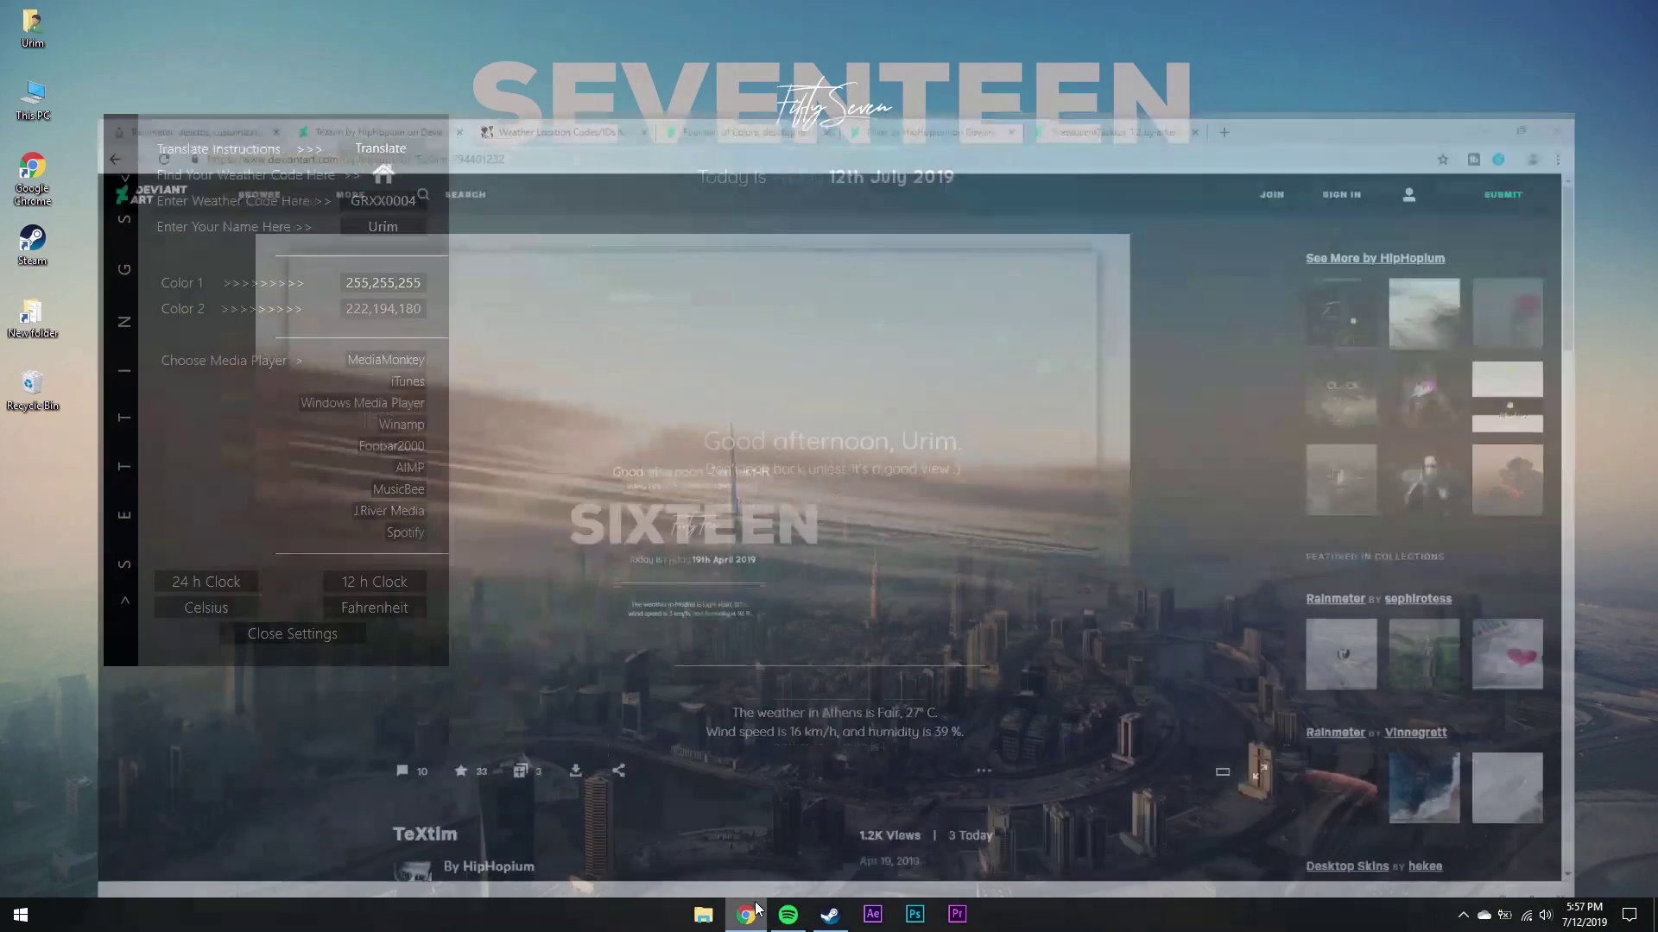
{"action": "left_click", "coordinate": [557, 9]}
{"action": "left_click", "coordinate": [745, 455]}
{"action": "type", "text": "Pristina"}
{"action": "key", "text": "Return"}
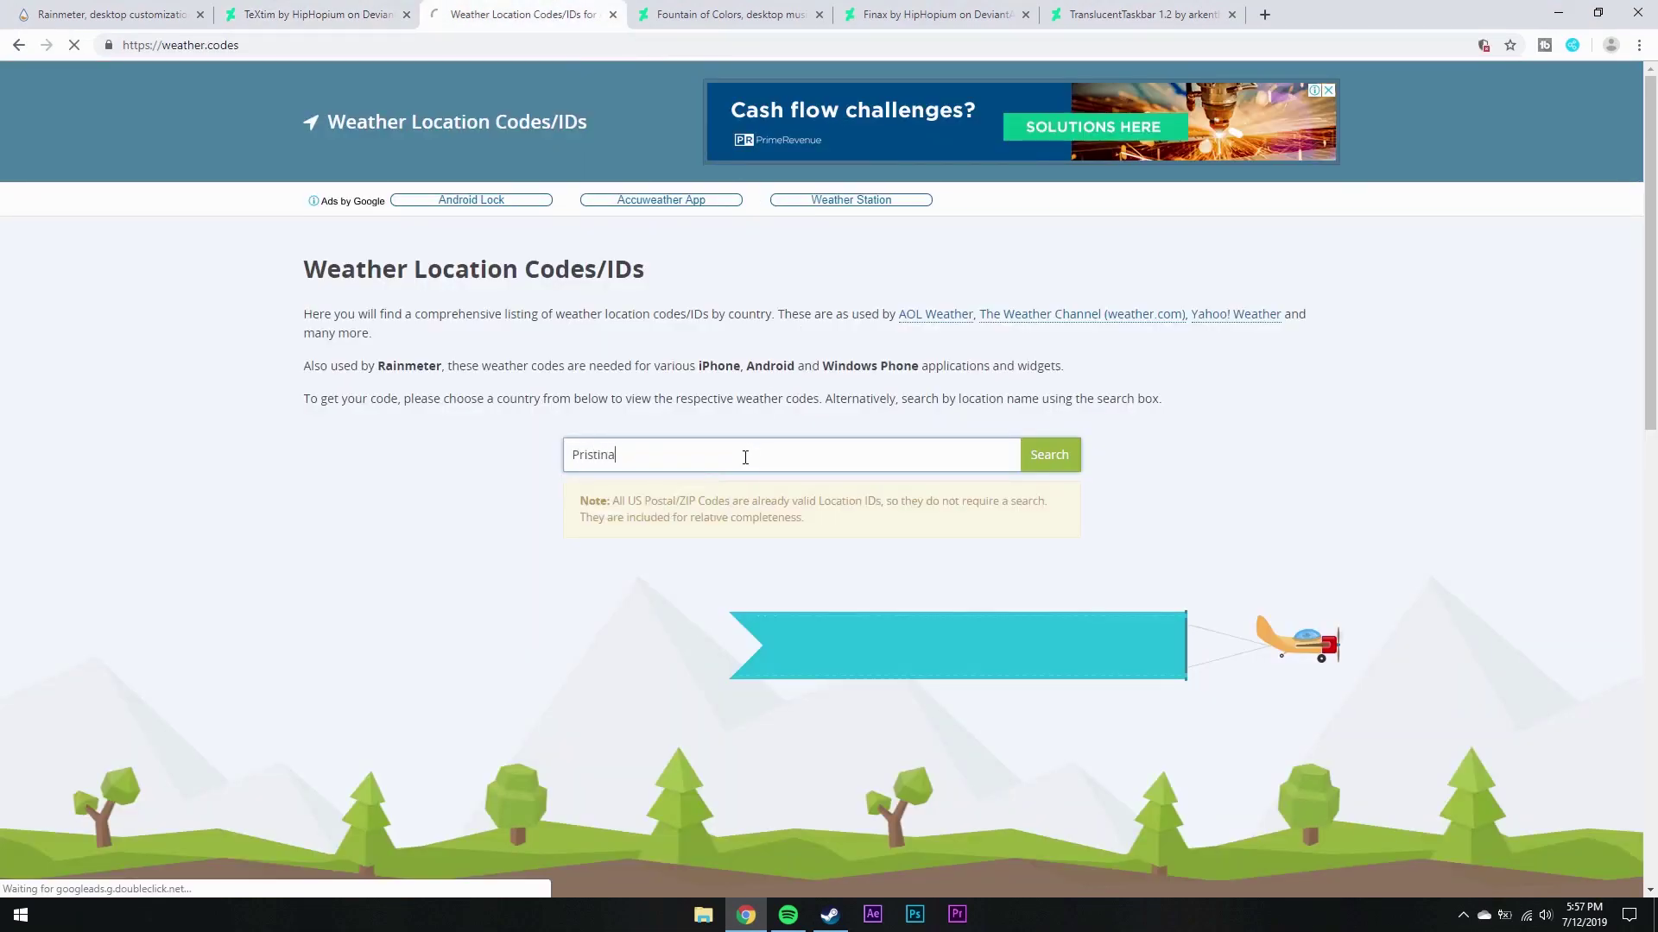
Copy the Pristina location code and set KVXX0003 as the weather code in the TeXtim settings
{"action": "mouse_move", "coordinate": [650, 382]}
{"action": "left_mouse_down"}
{"action": "mouse_move", "coordinate": [592, 384]}
{"action": "mouse_move", "coordinate": [650, 384]}
{"action": "left_mouse_up"}
{"action": "key", "text": "ctrl+c"}
{"action": "right_click", "coordinate": [592, 383]}
{"action": "left_click", "coordinate": [595, 386]}
{"action": "right_click", "coordinate": [637, 383]}
{"action": "left_click", "coordinate": [664, 396]}
{"action": "left_click", "coordinate": [732, 925]}
{"action": "left_click", "coordinate": [408, 201]}
{"action": "key", "text": "ctrl+v"}
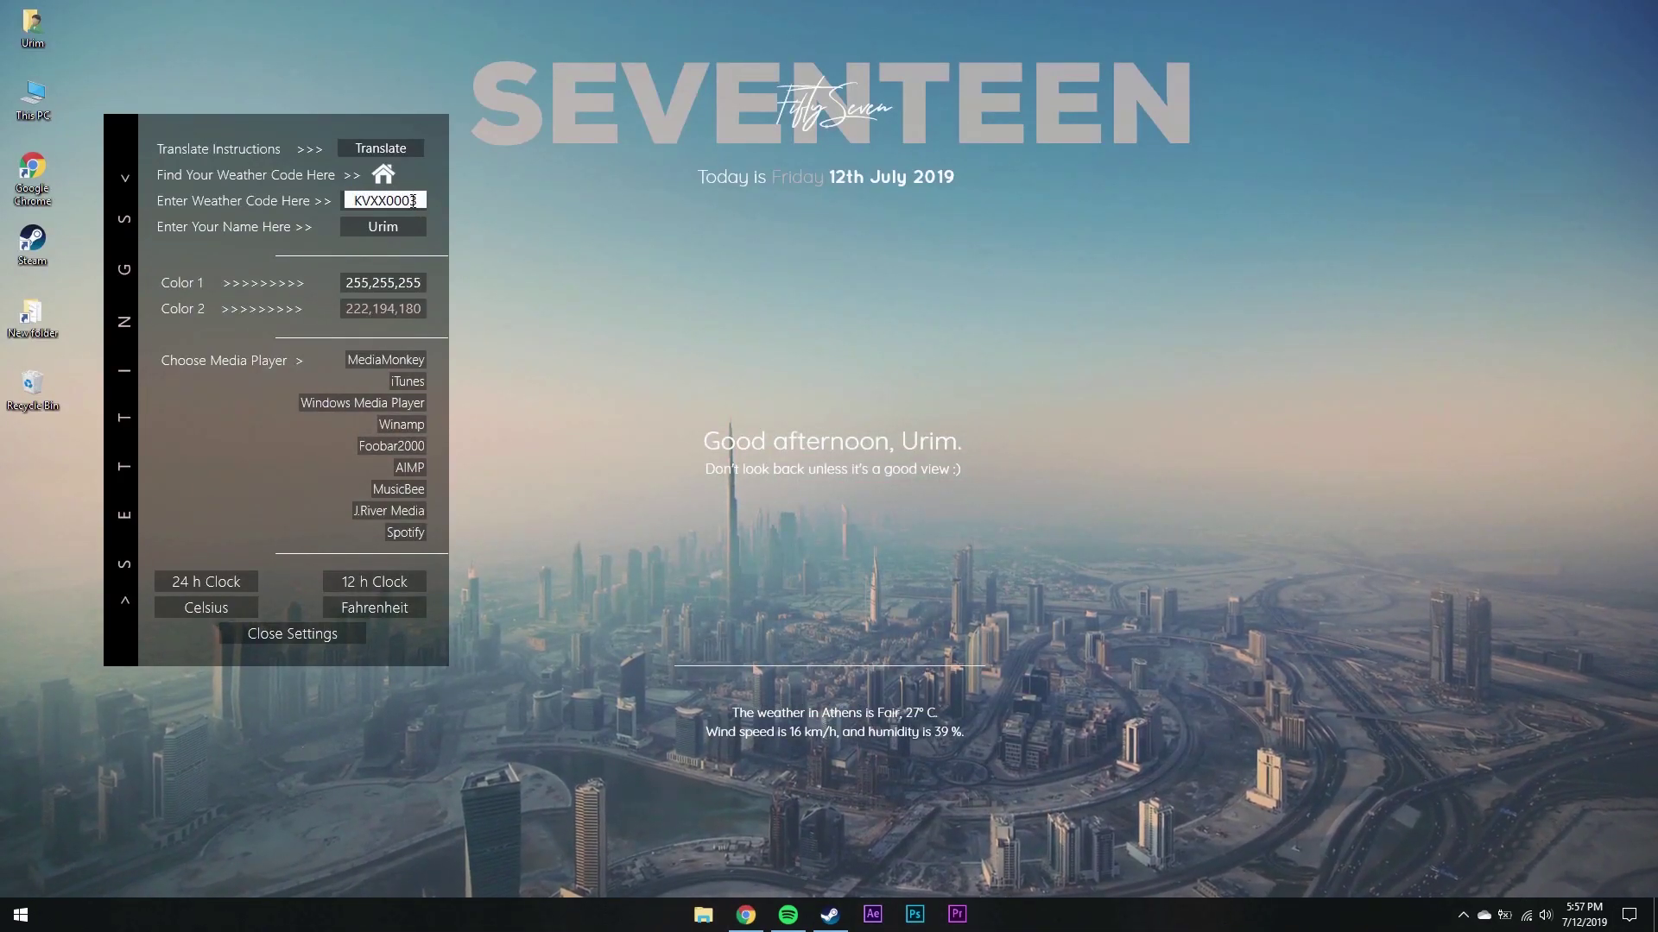
{"action": "key", "text": "Return"}
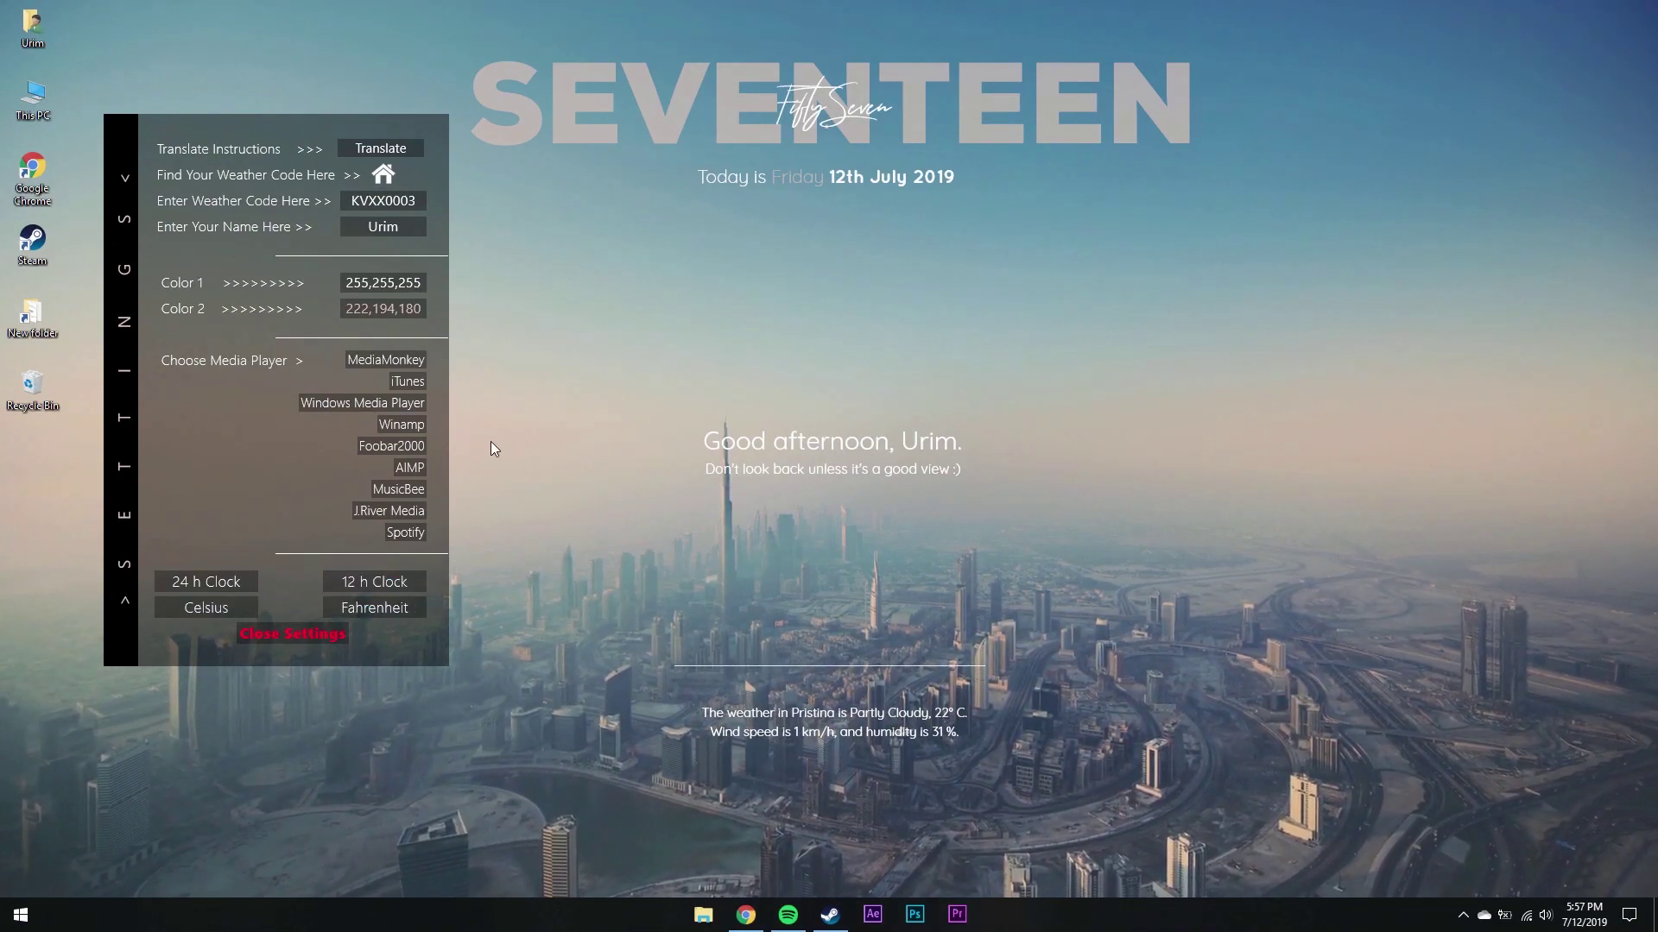
Unload the TeXtim settings skin from the desktop
{"action": "right_click", "coordinate": [284, 443]}
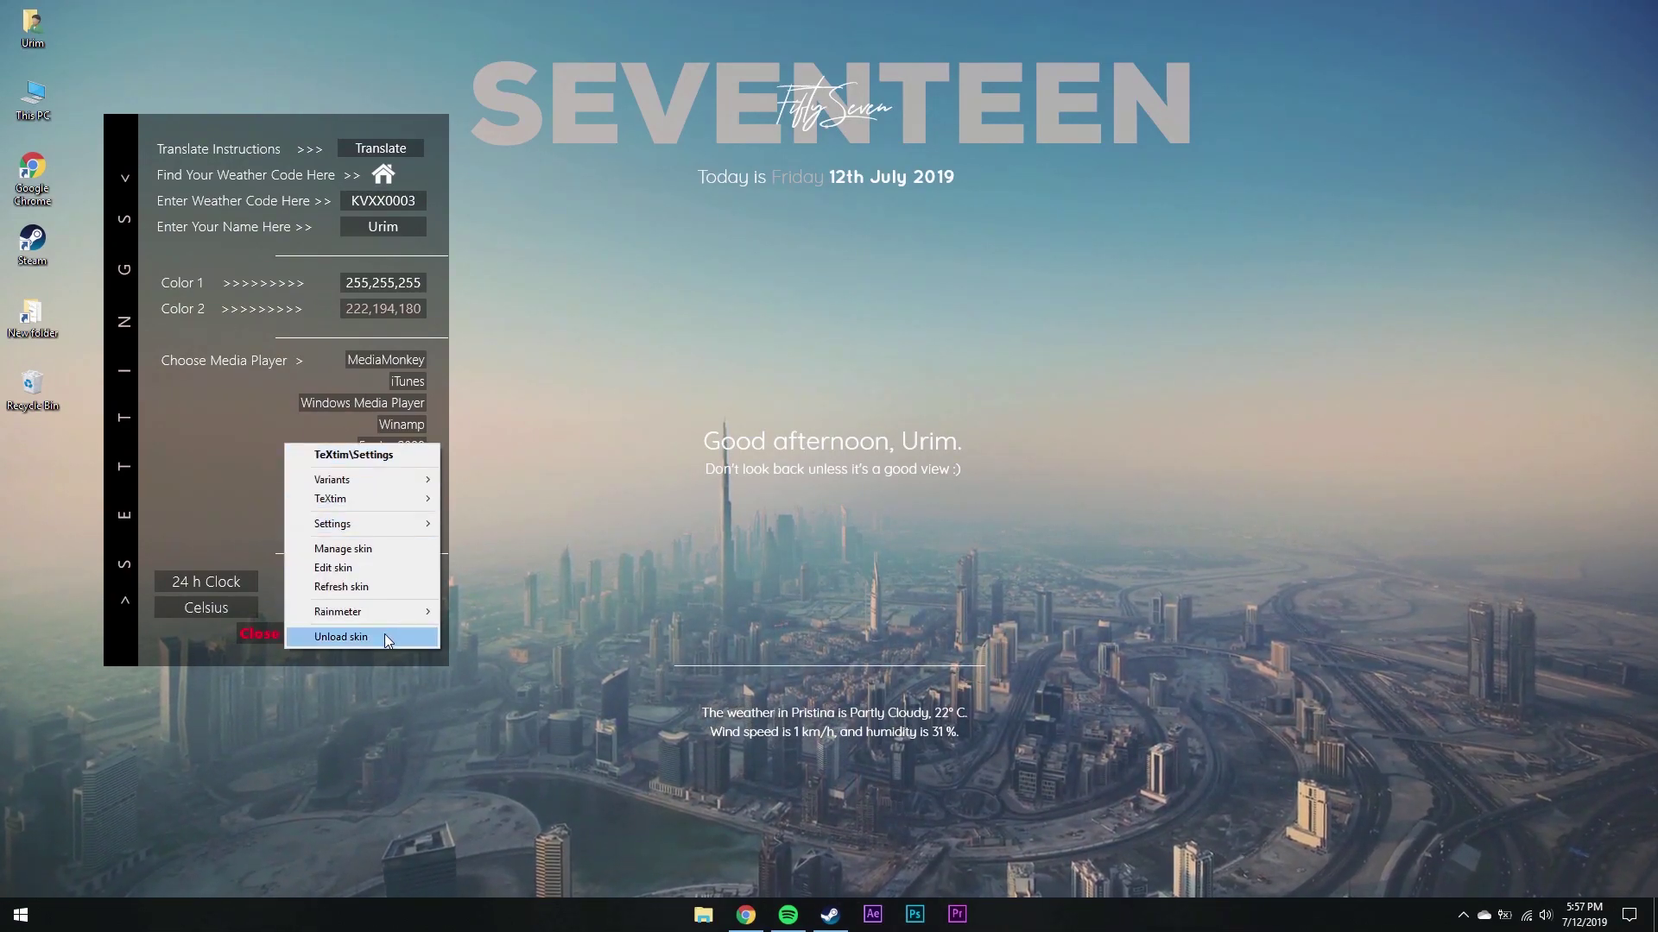
{"action": "left_click", "coordinate": [413, 637]}
Move the greeting text up below the date and unload that greeting skin
{"action": "left_click_drag", "start_coordinate": [904, 482], "coordinate": [908, 240]}
{"action": "right_click", "coordinate": [909, 240]}
{"action": "left_click", "coordinate": [972, 441]}
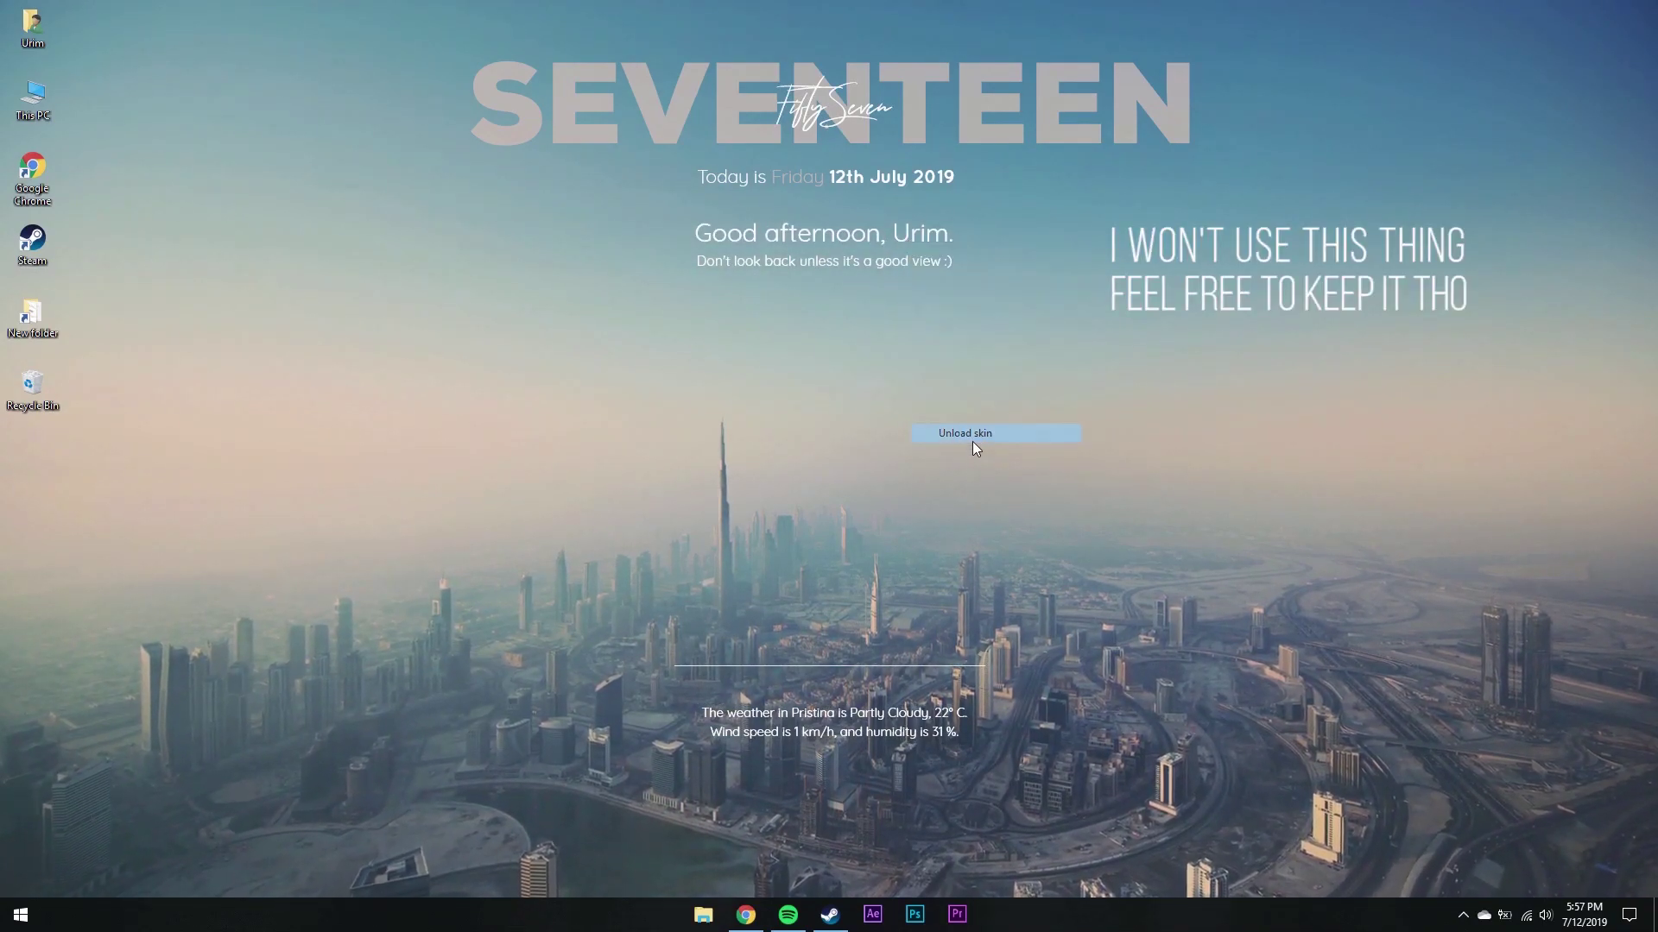
Move the weather text and the thin horizontal line down to just above the taskbar
{"action": "left_click_drag", "start_coordinate": [907, 730], "coordinate": [903, 850]}
{"action": "left_click_drag", "start_coordinate": [897, 662], "coordinate": [890, 812]}
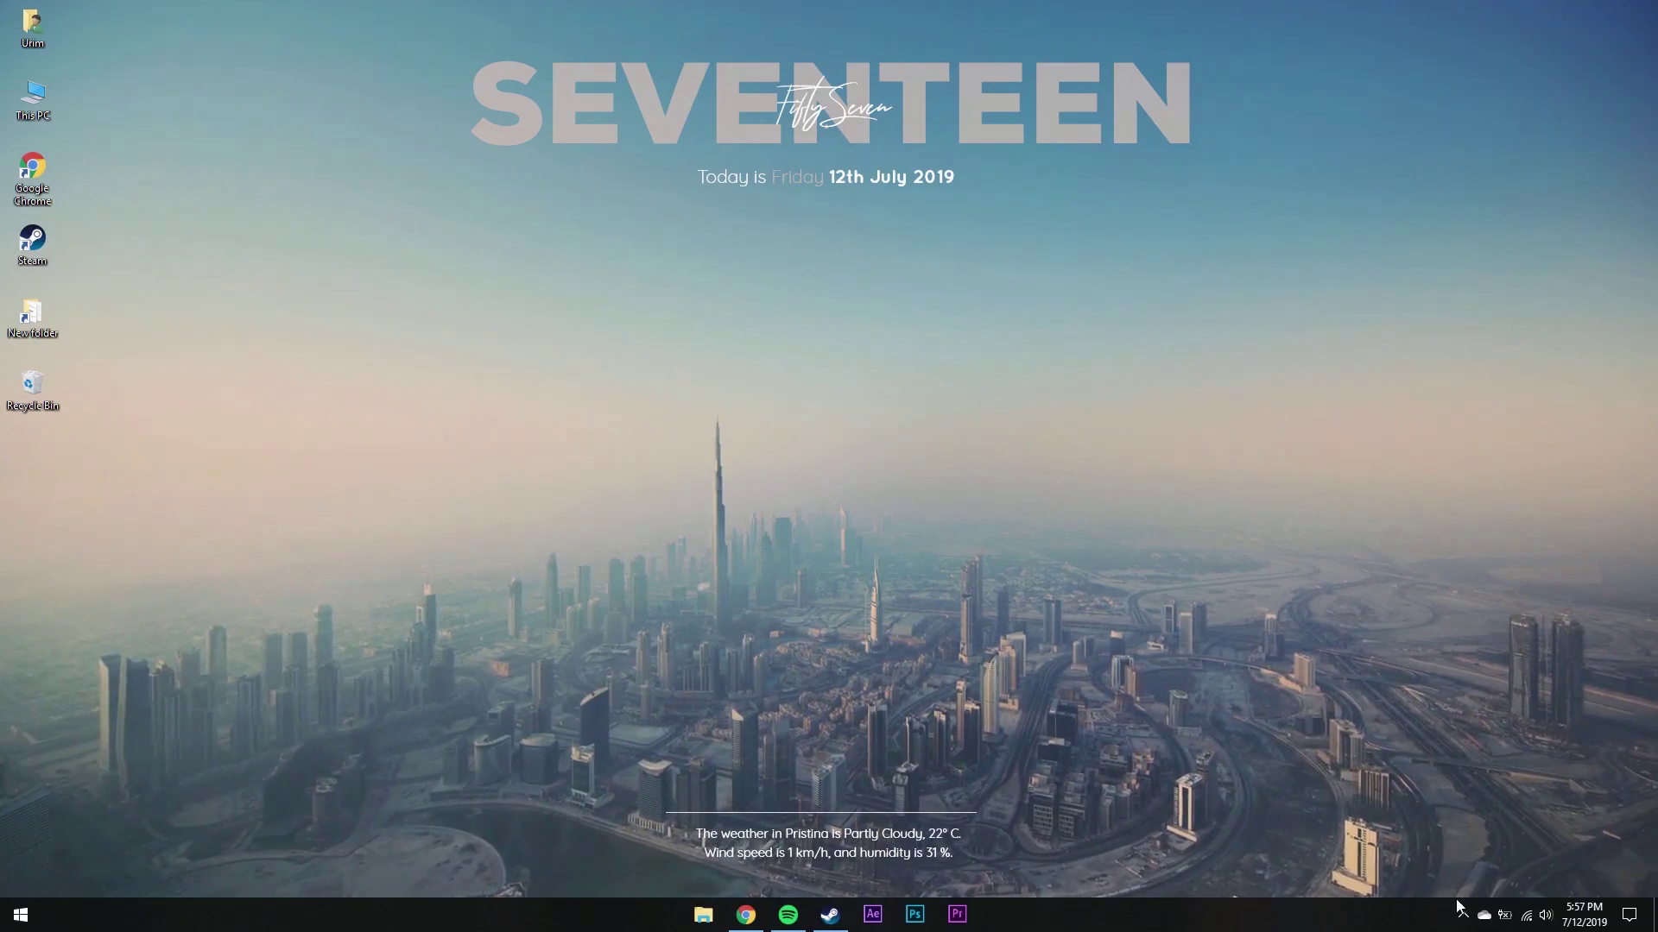
Load the TeXtim settings skin and choose Spotify as the media player
{"action": "right_click", "coordinate": [1059, 110]}
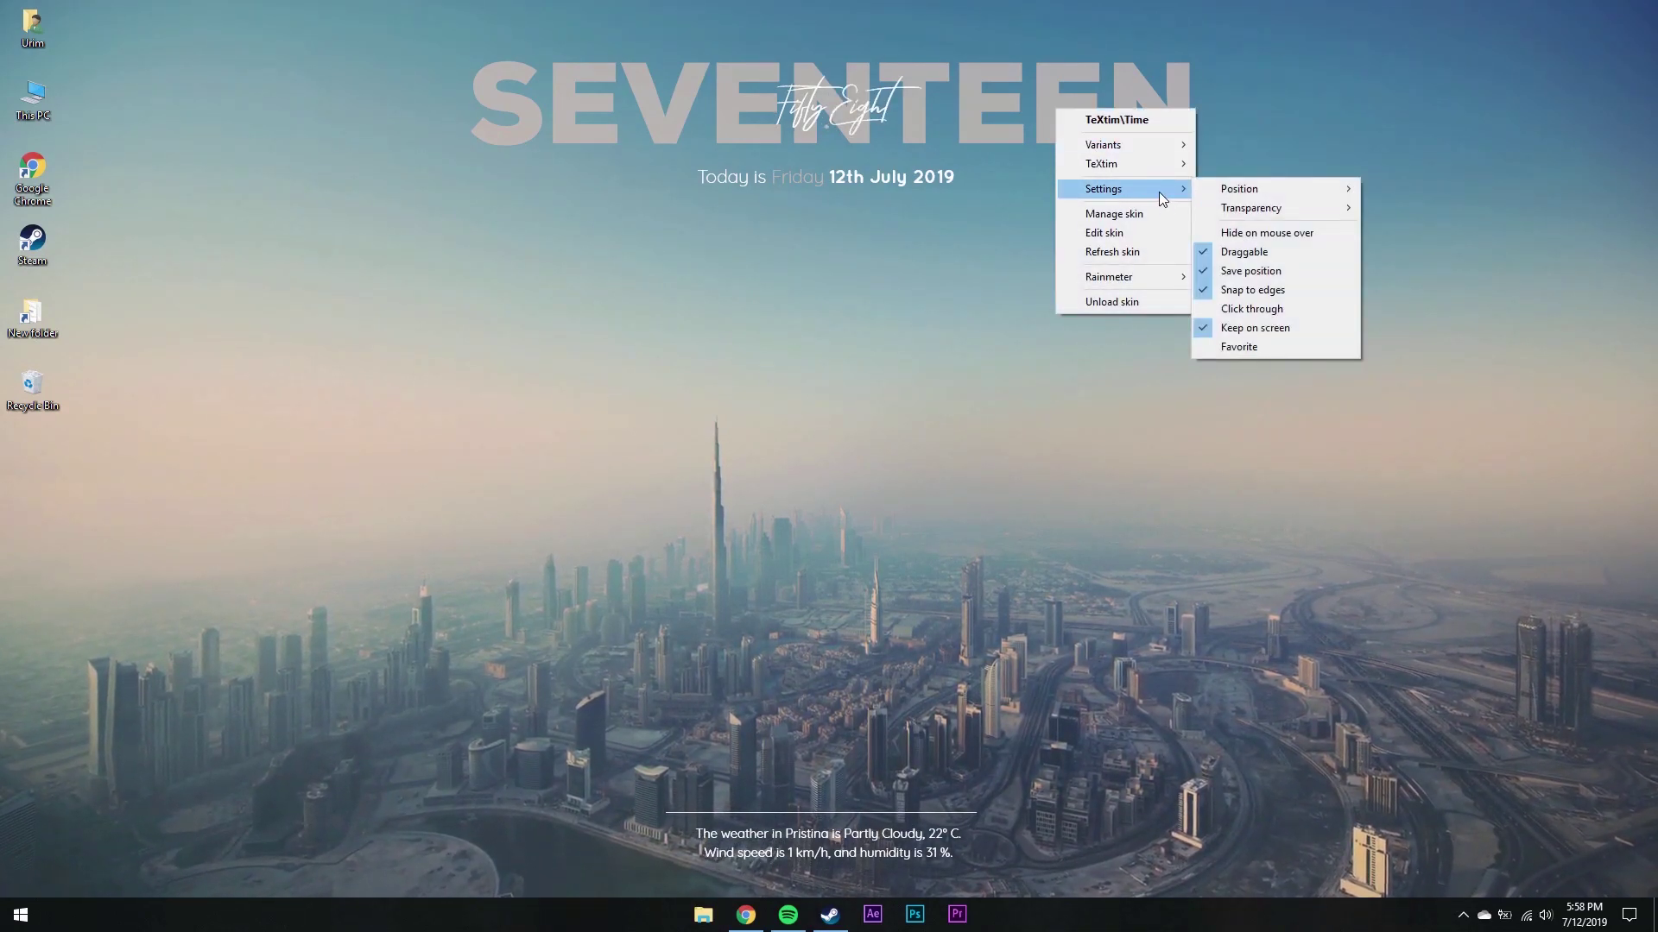
{"action": "mouse_move", "coordinate": [1144, 168]}
{"action": "mouse_move", "coordinate": [1277, 200]}
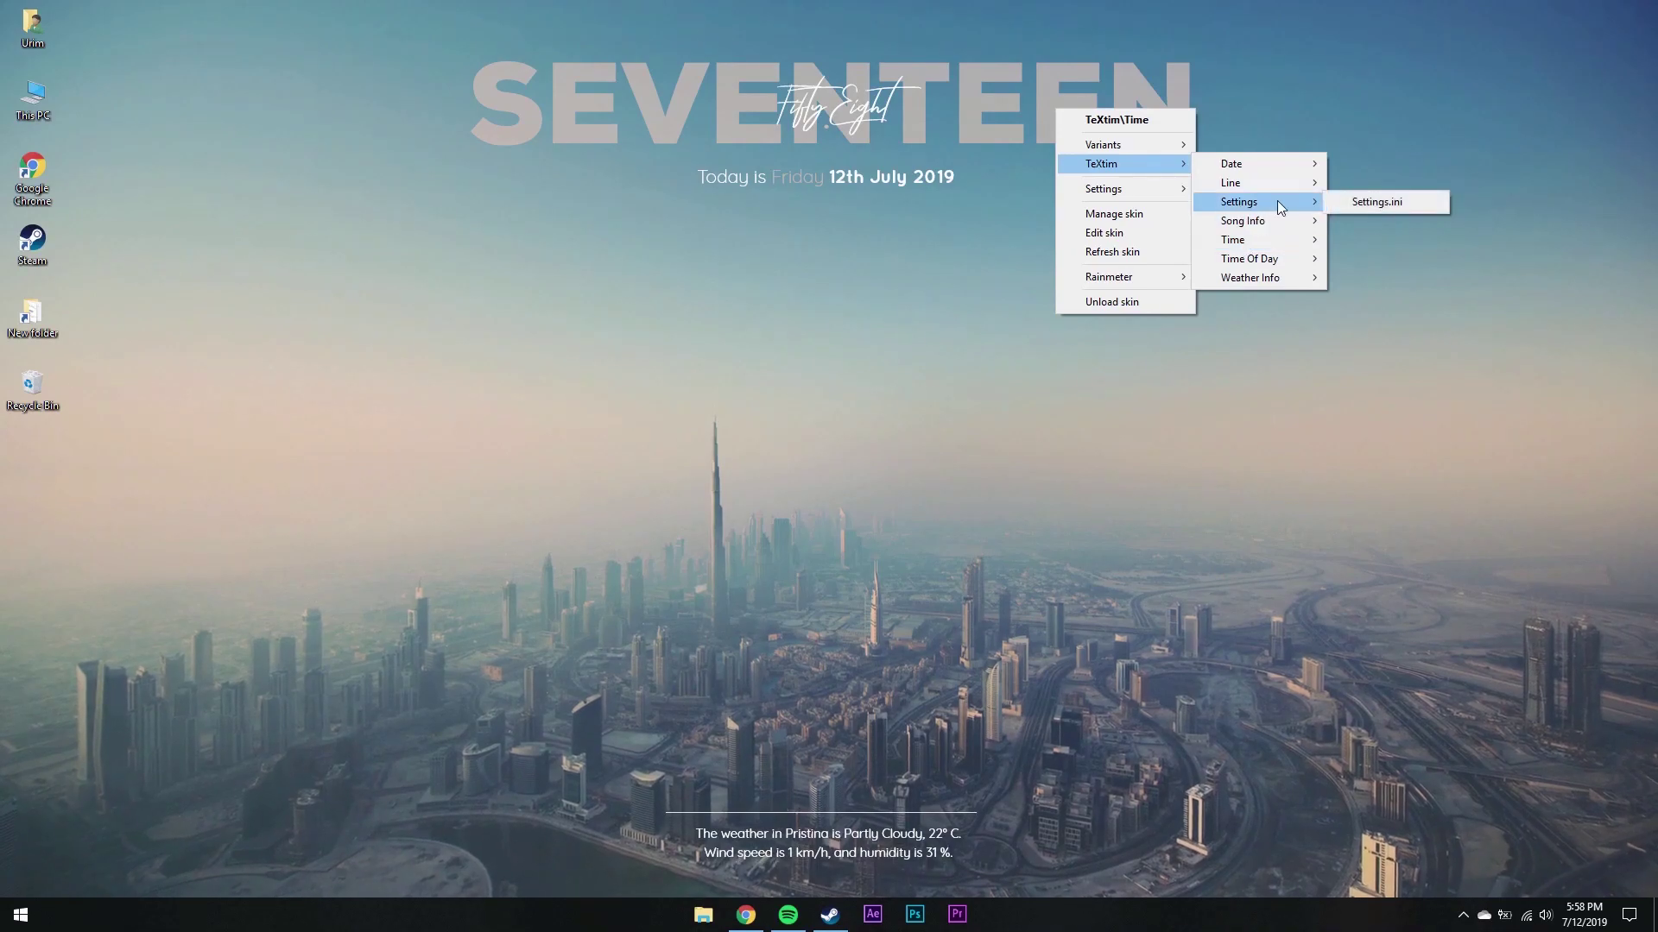
{"action": "left_click", "coordinate": [1378, 204]}
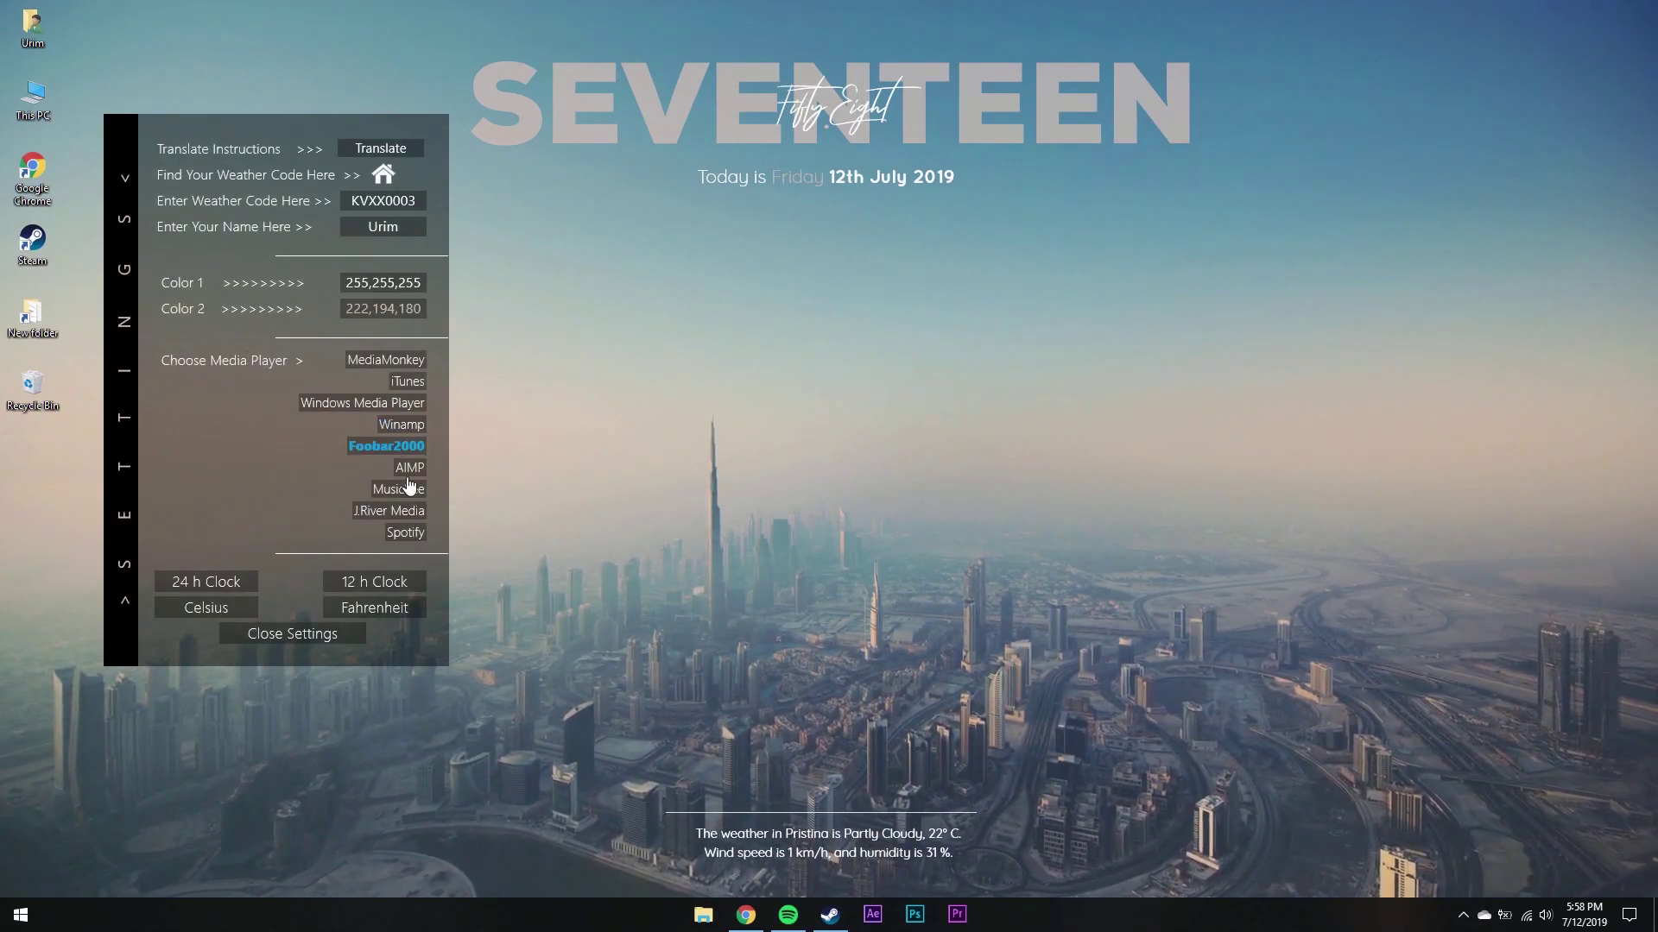
{"action": "left_click", "coordinate": [401, 533]}
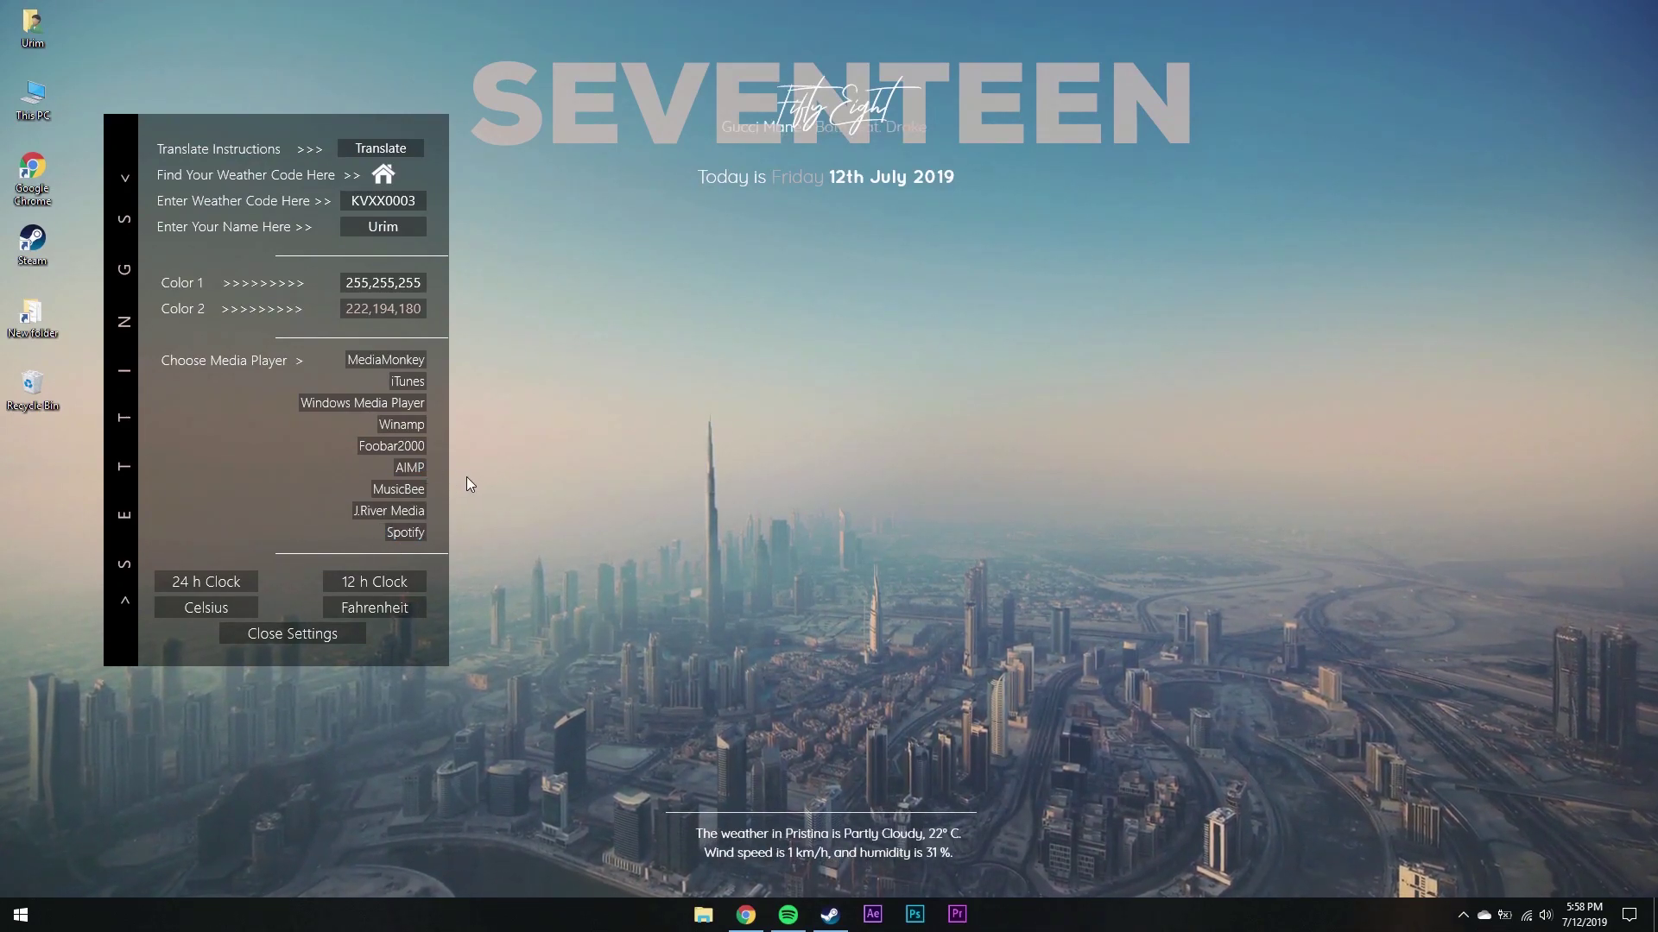
Move the song info out from under the clock and shift the clock and date slightly lower
{"action": "left_click_drag", "start_coordinate": [869, 139], "coordinate": [906, 505]}
{"action": "left_click_drag", "start_coordinate": [910, 251], "coordinate": [908, 106]}
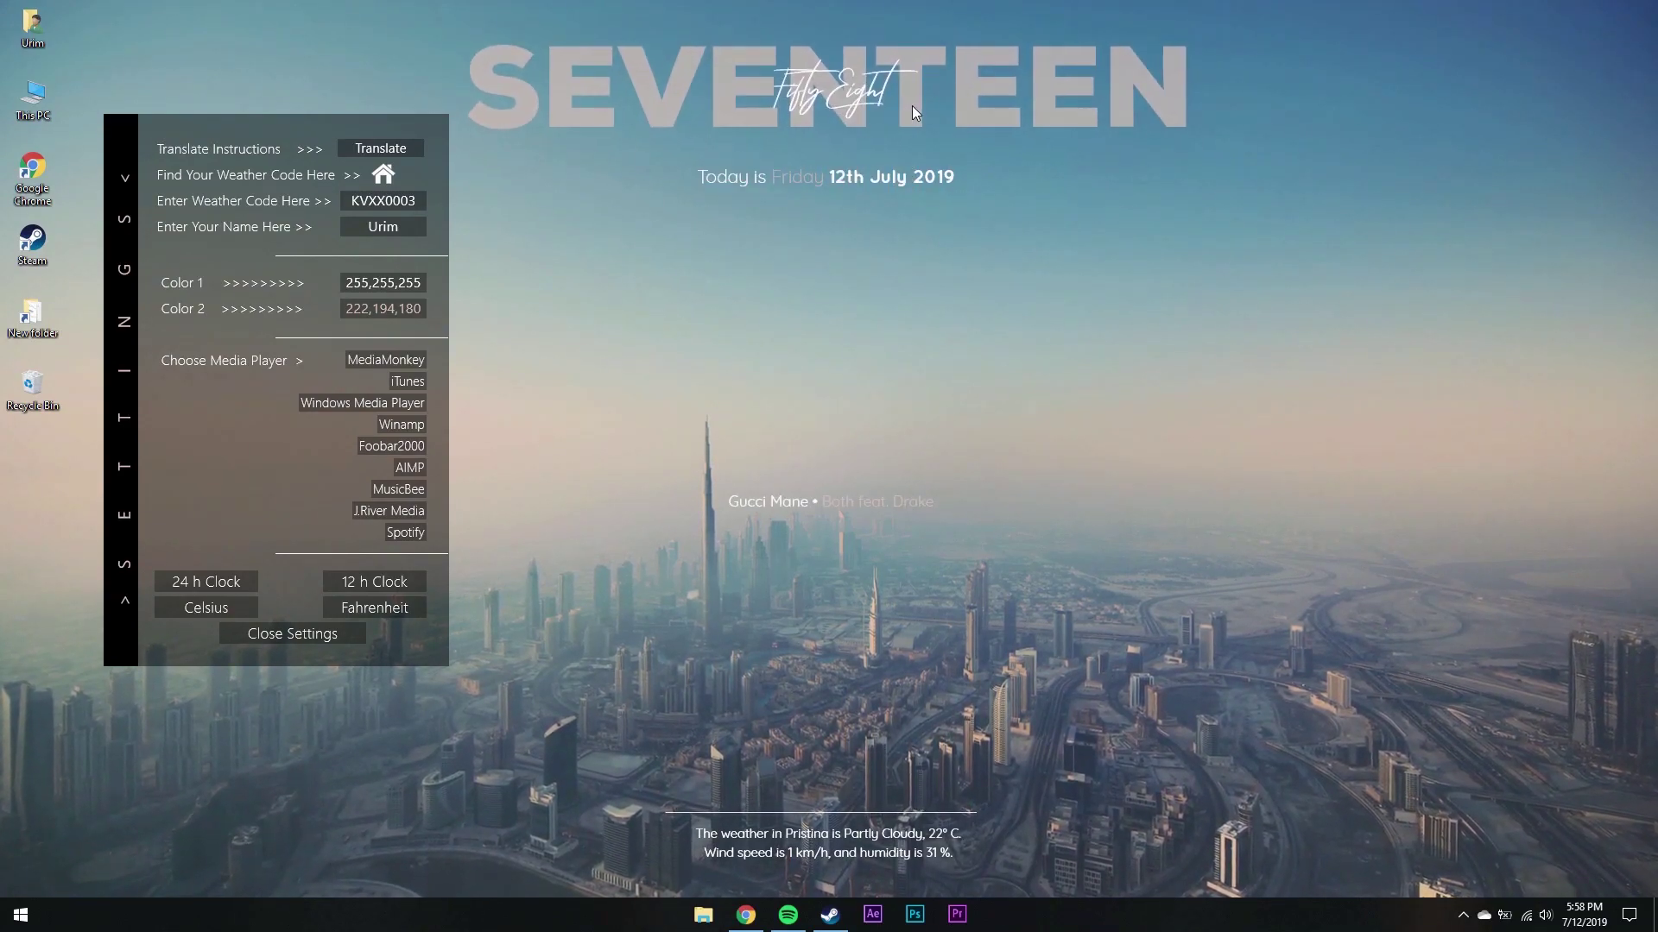
{"action": "left_click_drag", "start_coordinate": [886, 167], "coordinate": [884, 194]}
{"action": "left_click_drag", "start_coordinate": [889, 127], "coordinate": [903, 140]}
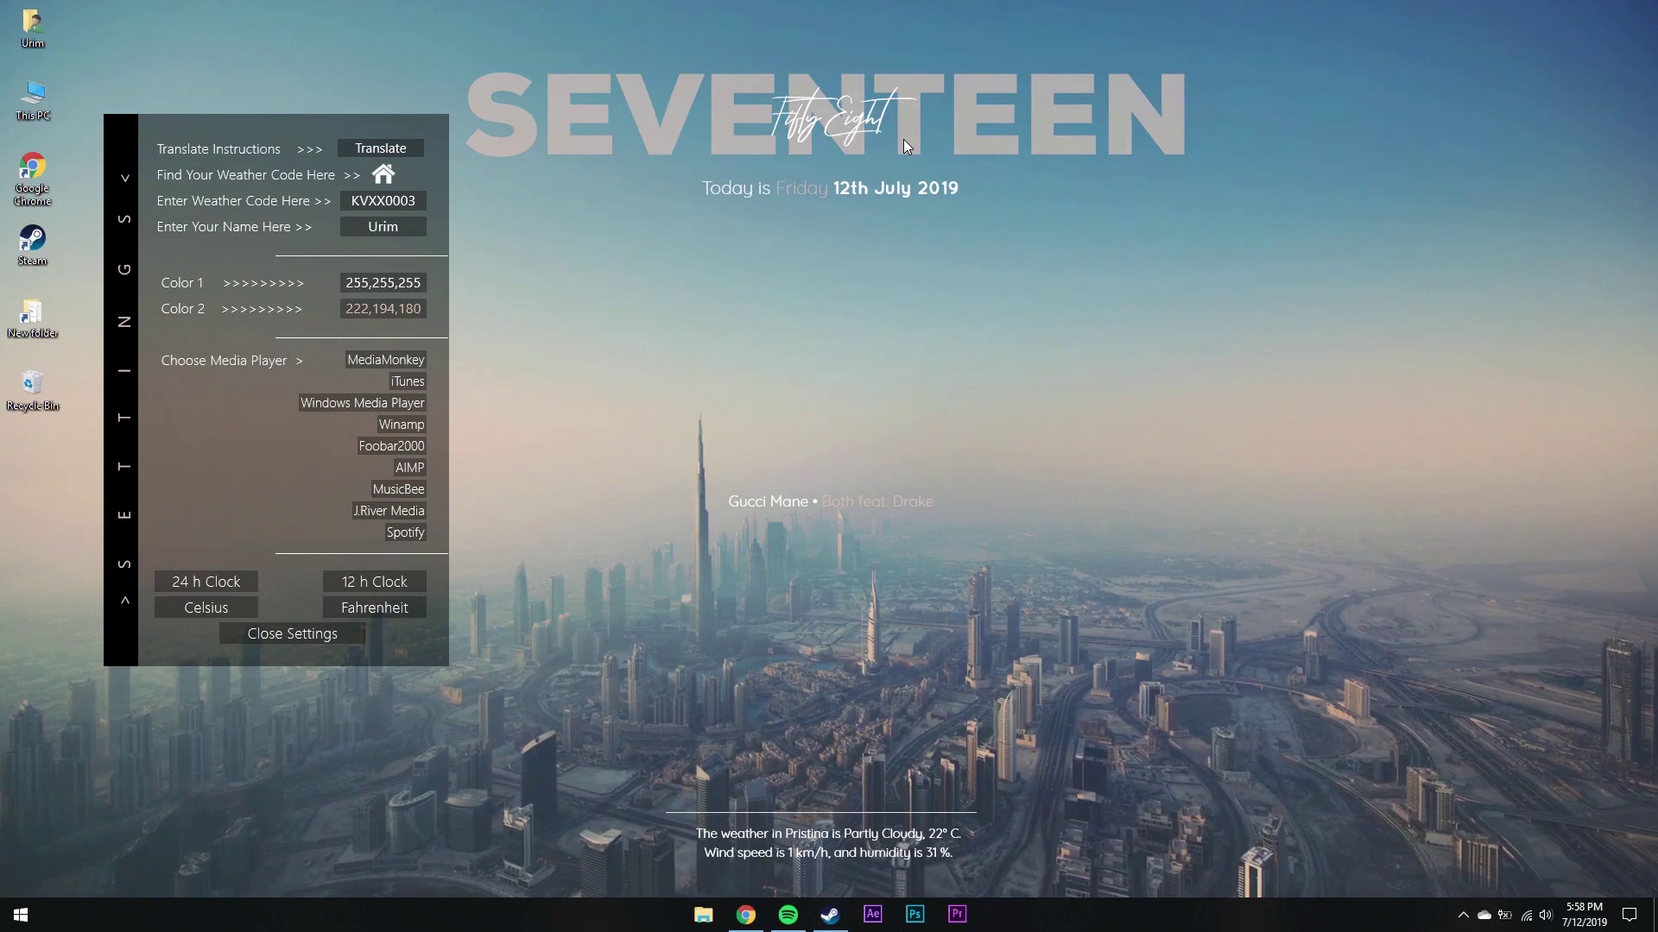
Place the song info between the line and the weather text, nudge the weather text down, and close the TeXtim settings
{"action": "left_click_drag", "start_coordinate": [860, 505], "coordinate": [953, 780]}
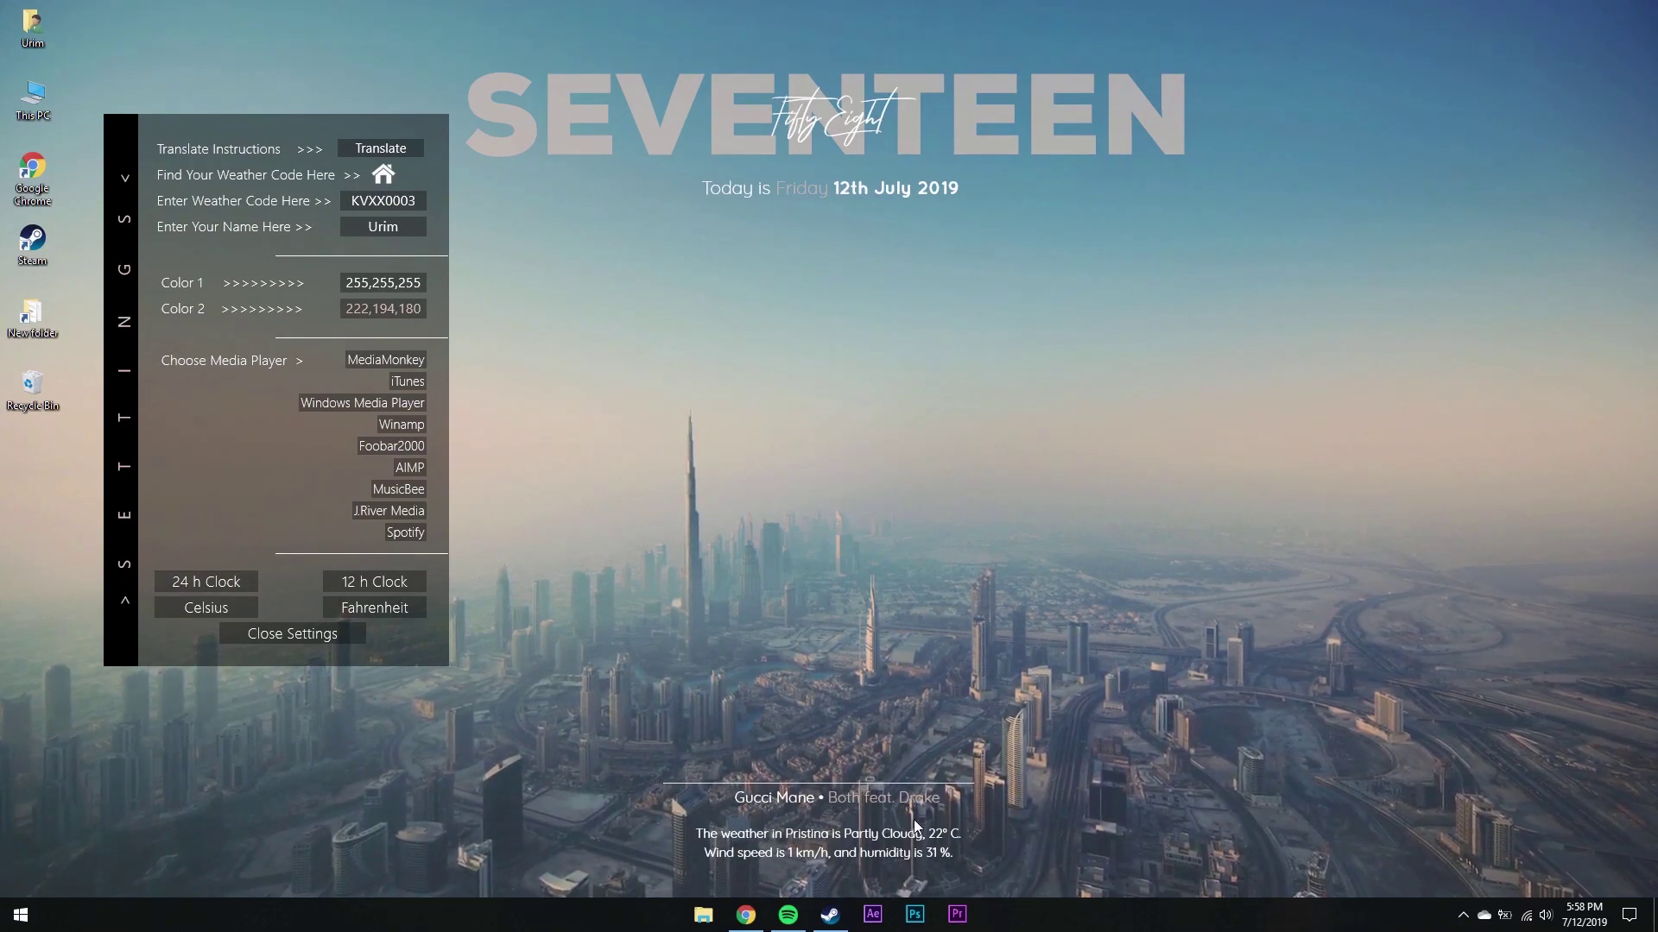
{"action": "left_click_drag", "start_coordinate": [905, 836], "coordinate": [908, 846]}
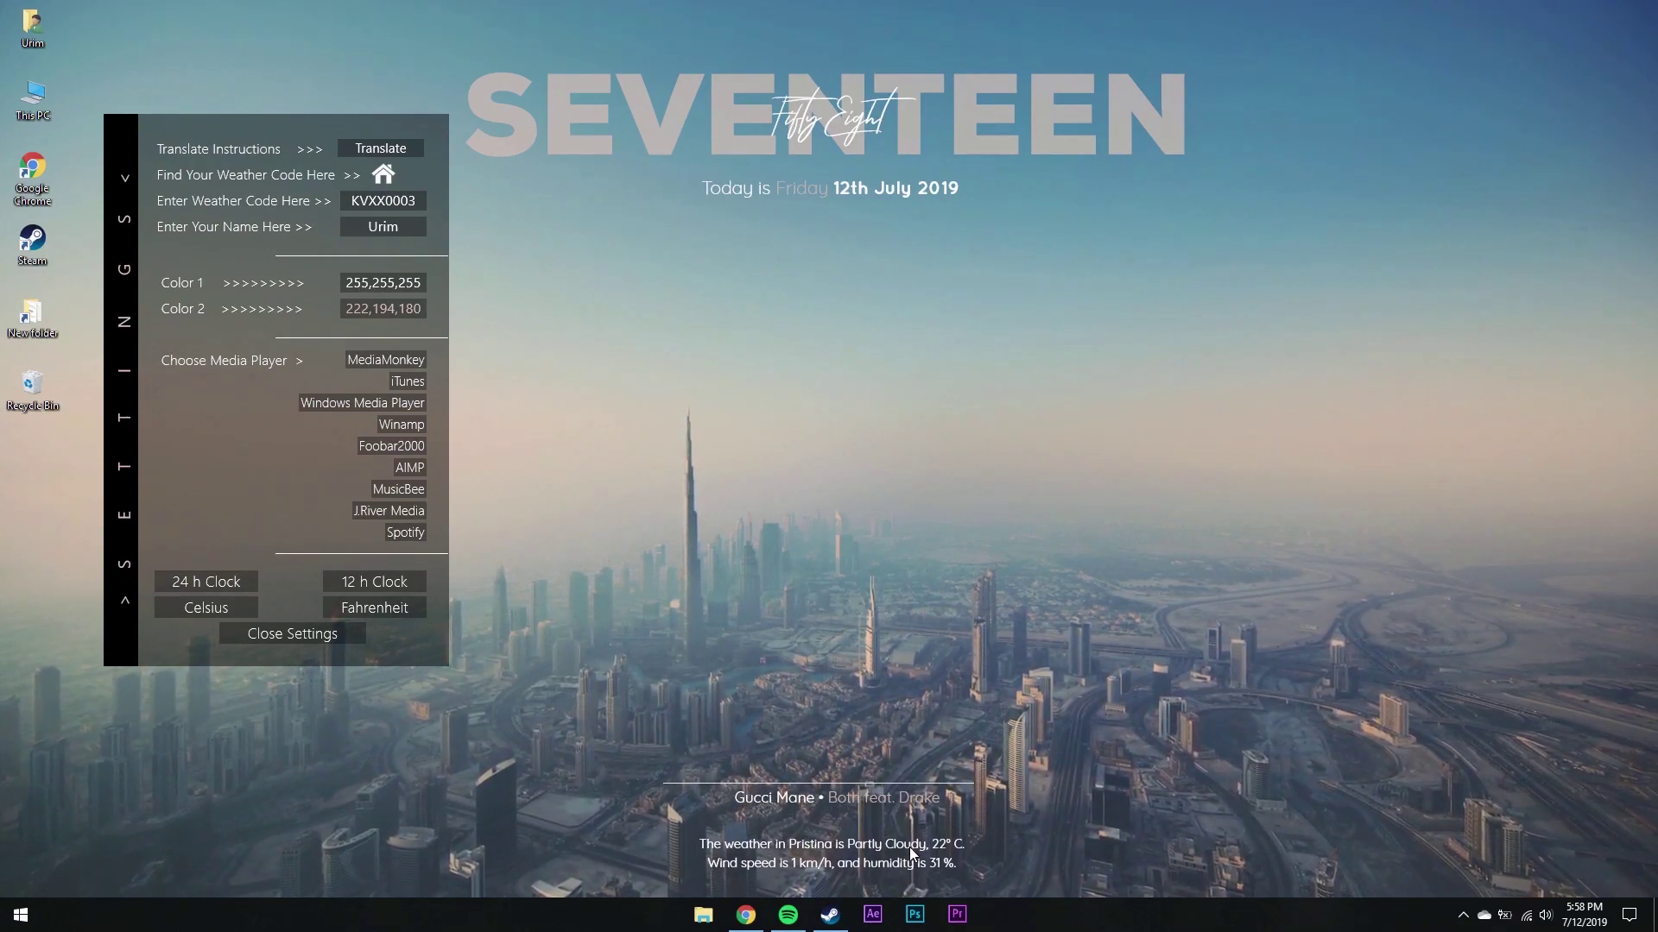
{"action": "left_click", "coordinate": [293, 633]}
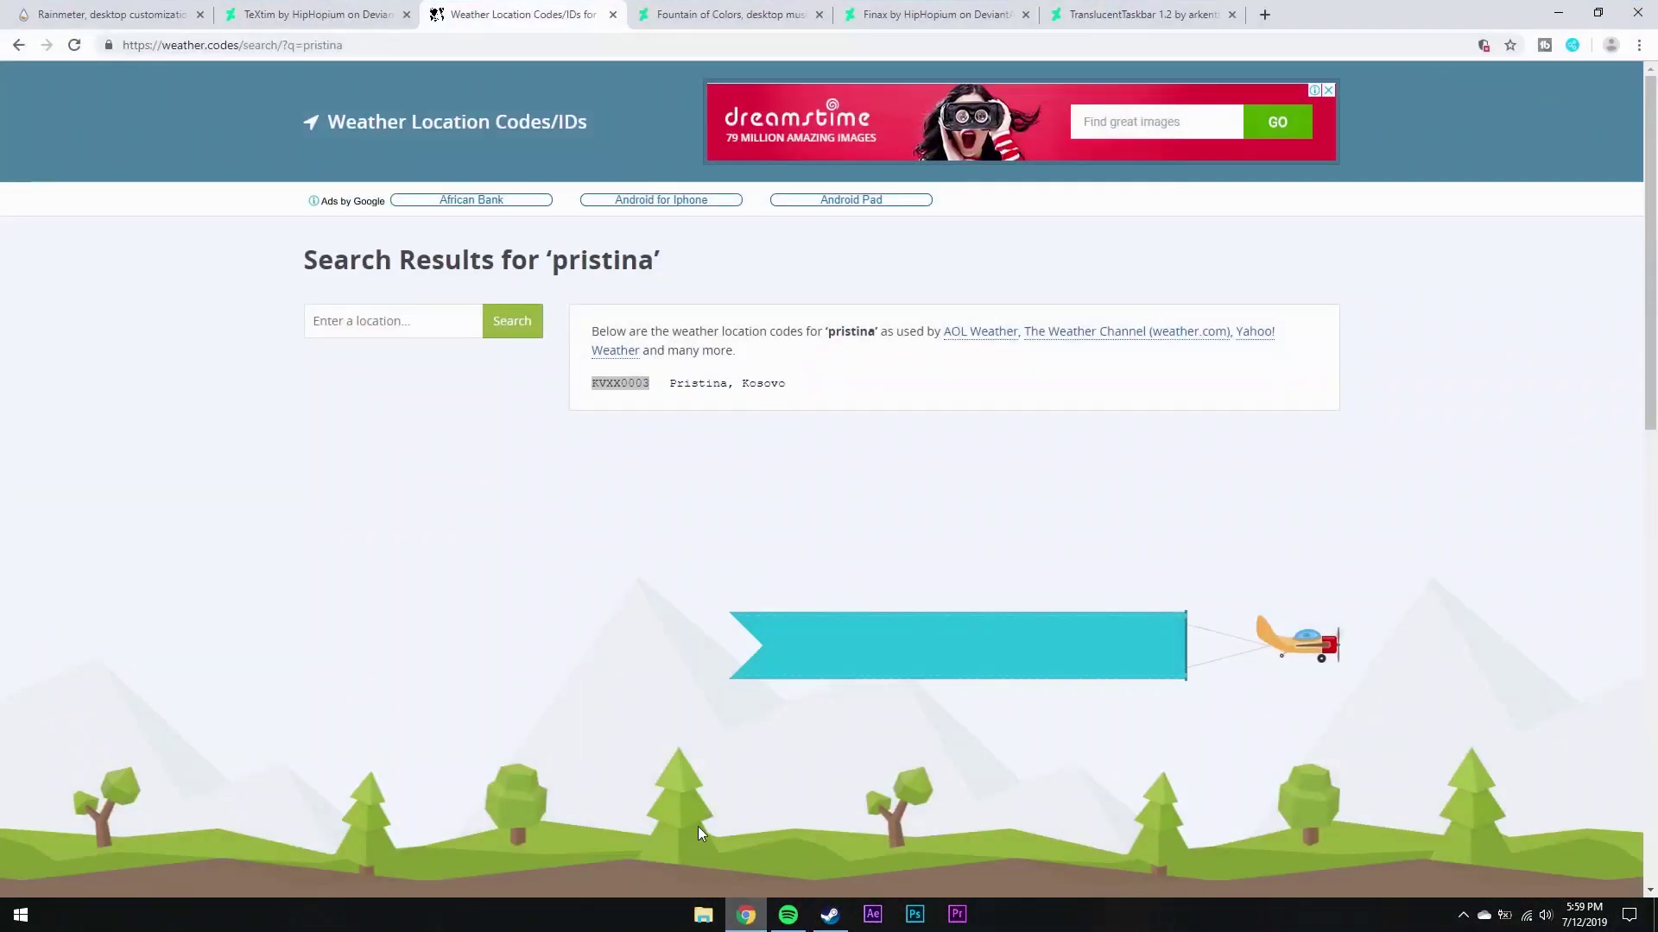
Download the Fountain of Colors visualizer skin from its DeviantArt page and install it in Rainmeter
{"action": "left_click", "coordinate": [717, 17]}
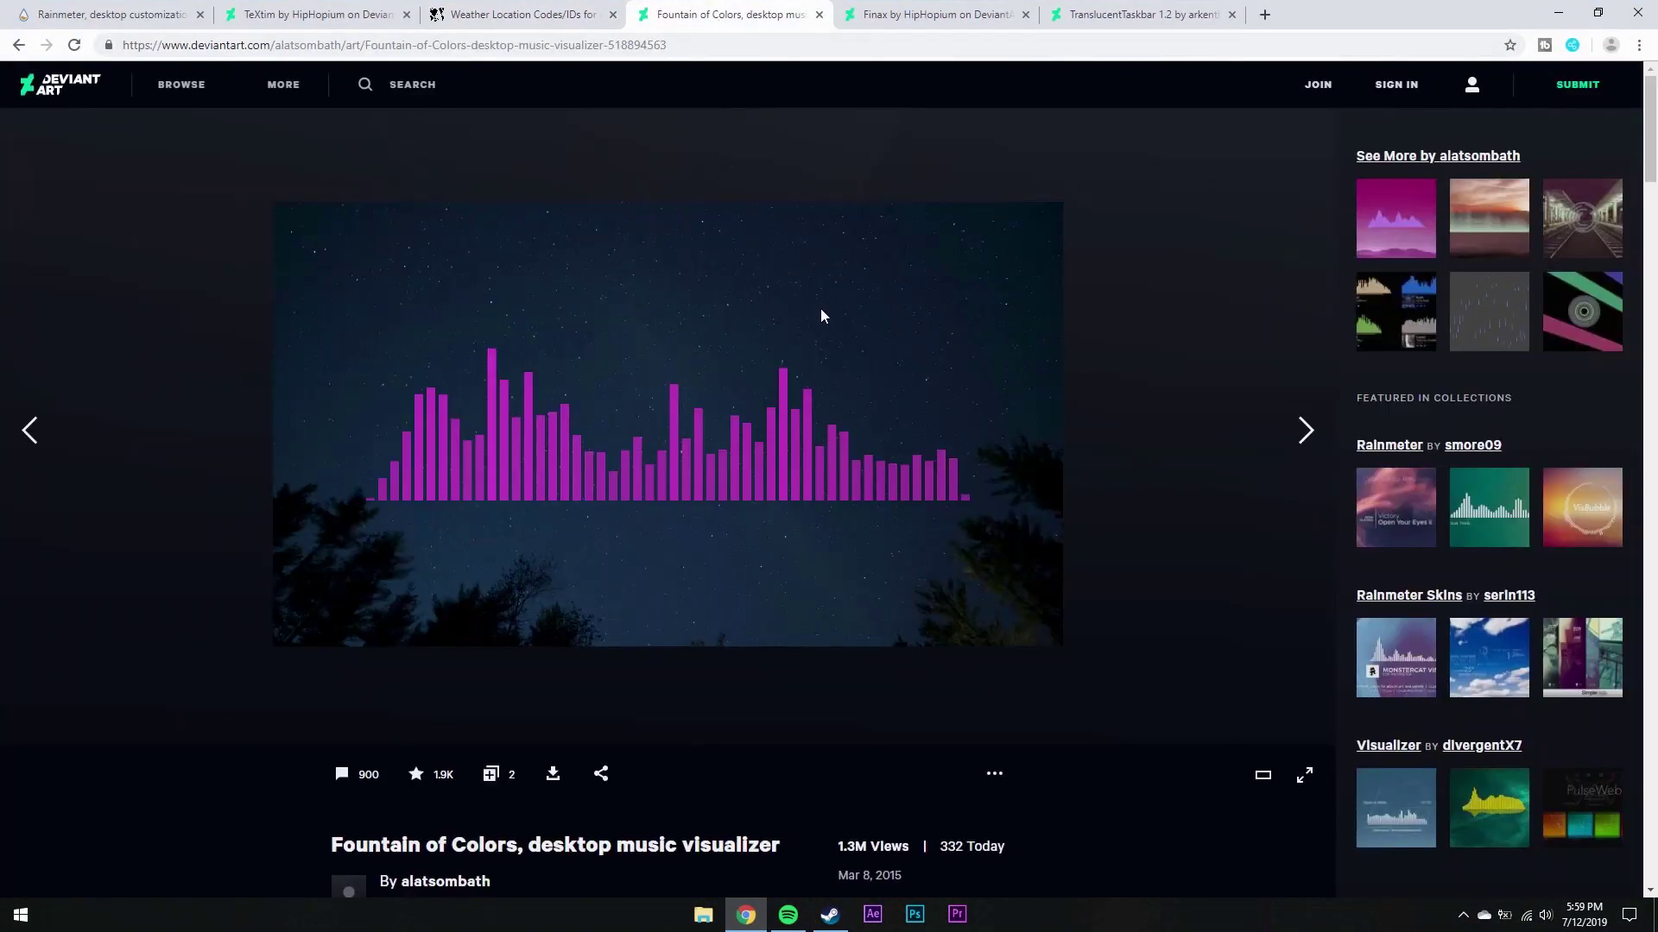
{"action": "left_click", "coordinate": [548, 772]}
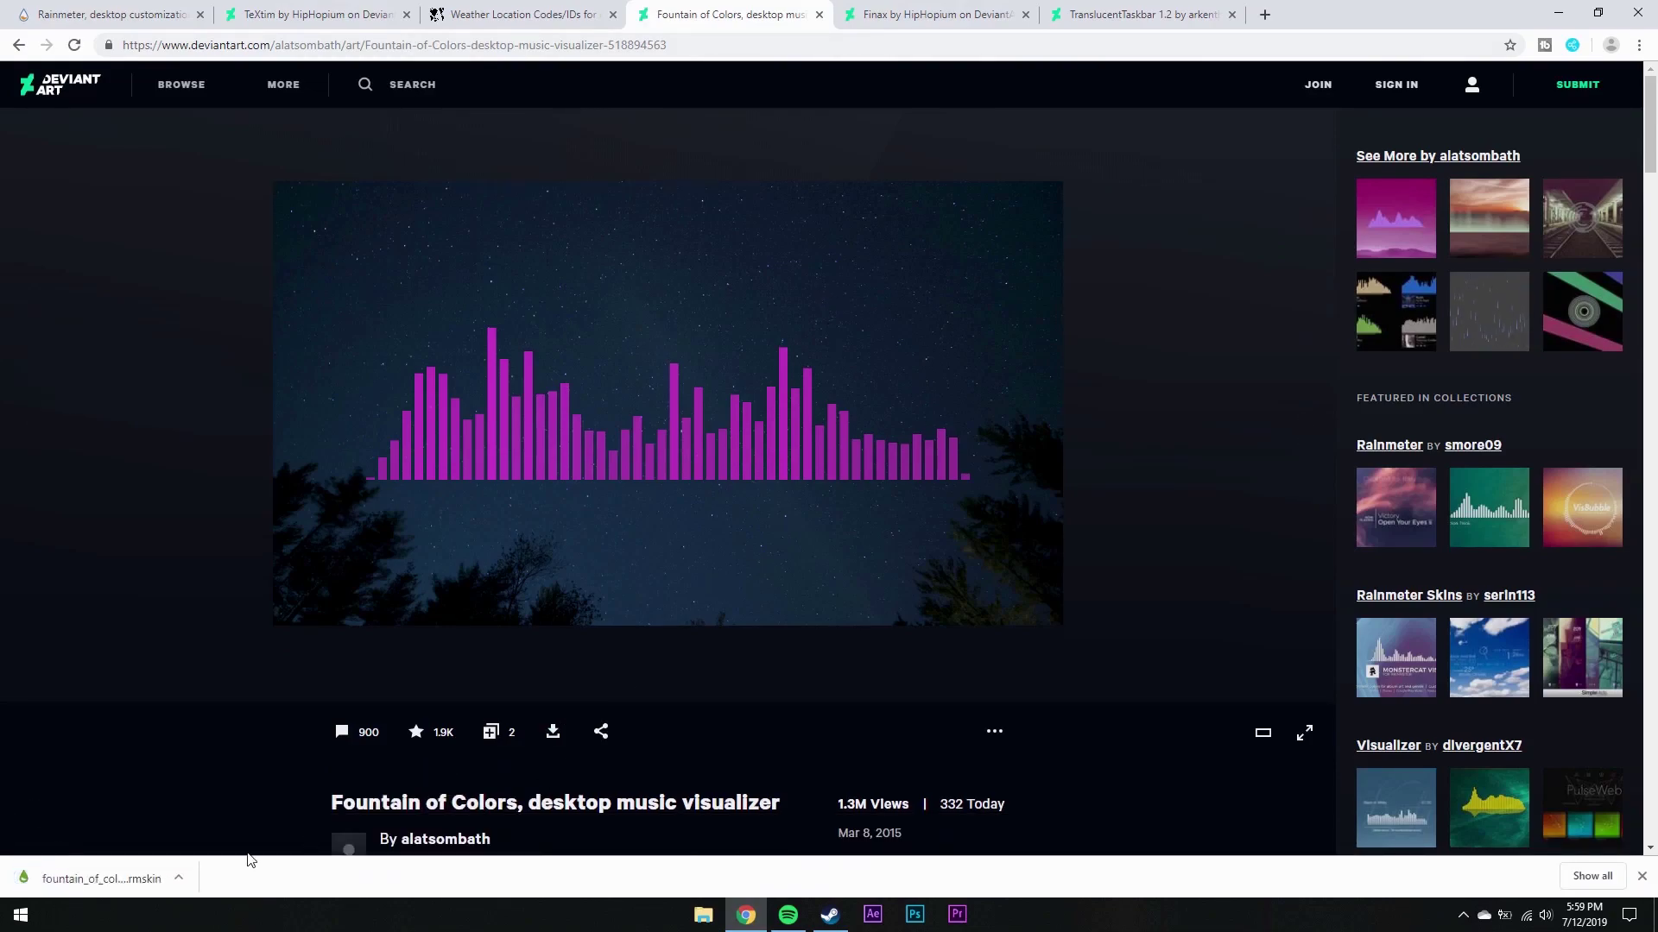
{"action": "left_click", "coordinate": [101, 878]}
{"action": "left_click", "coordinate": [746, 917]}
{"action": "left_click", "coordinate": [746, 917]}
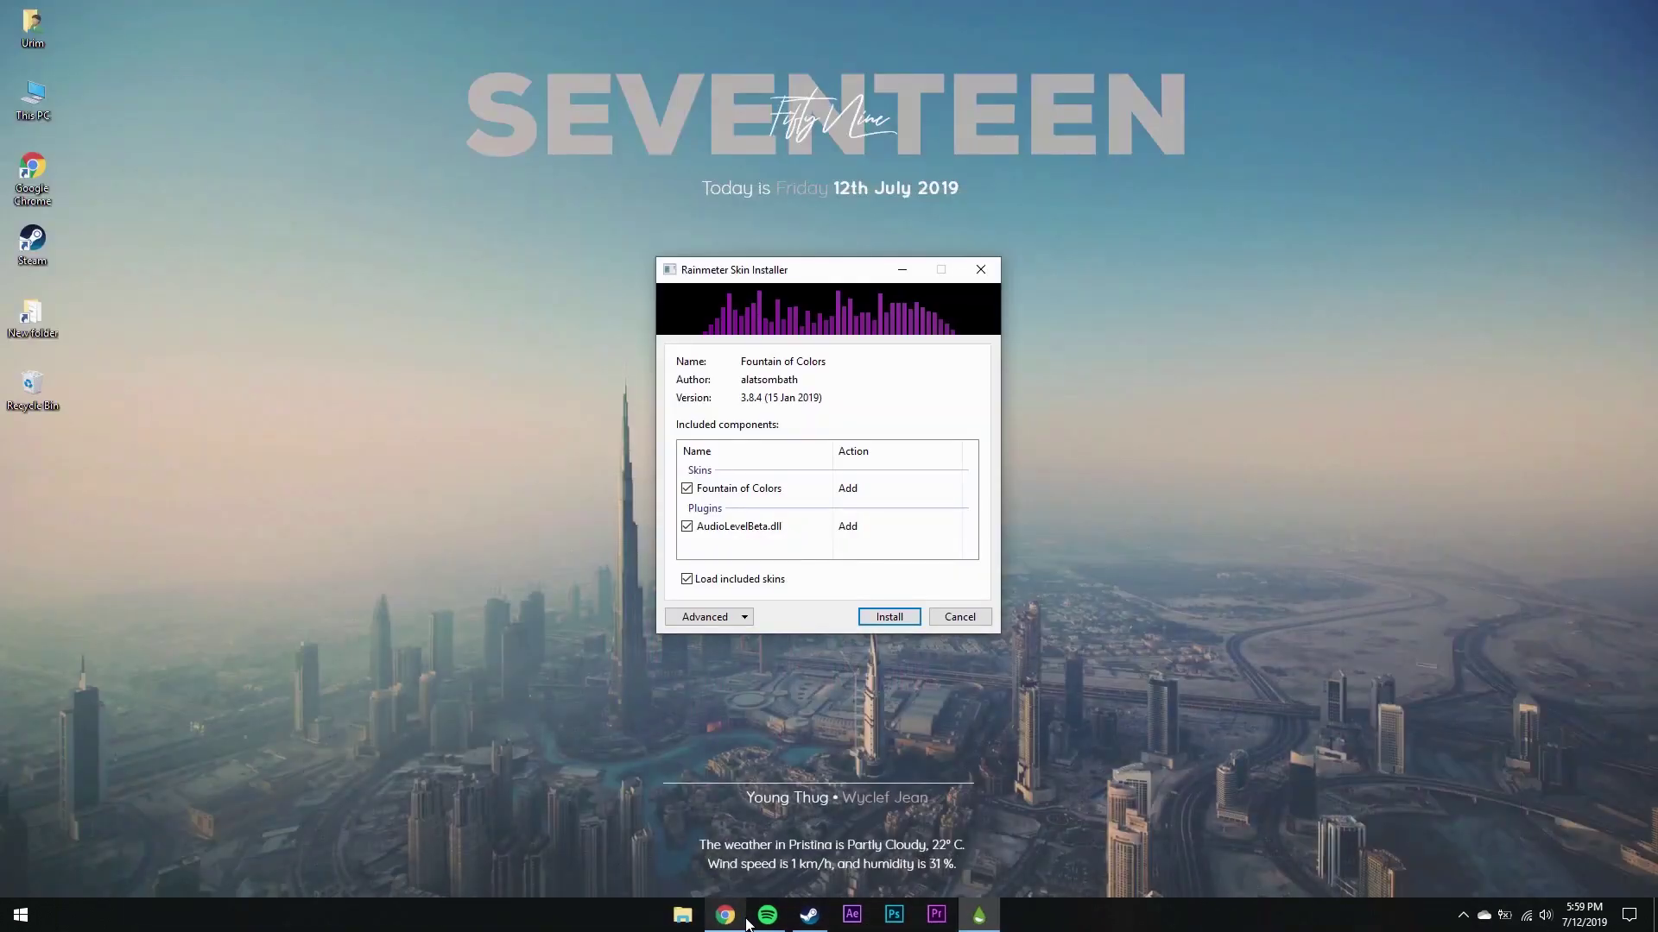
{"action": "left_click", "coordinate": [888, 614]}
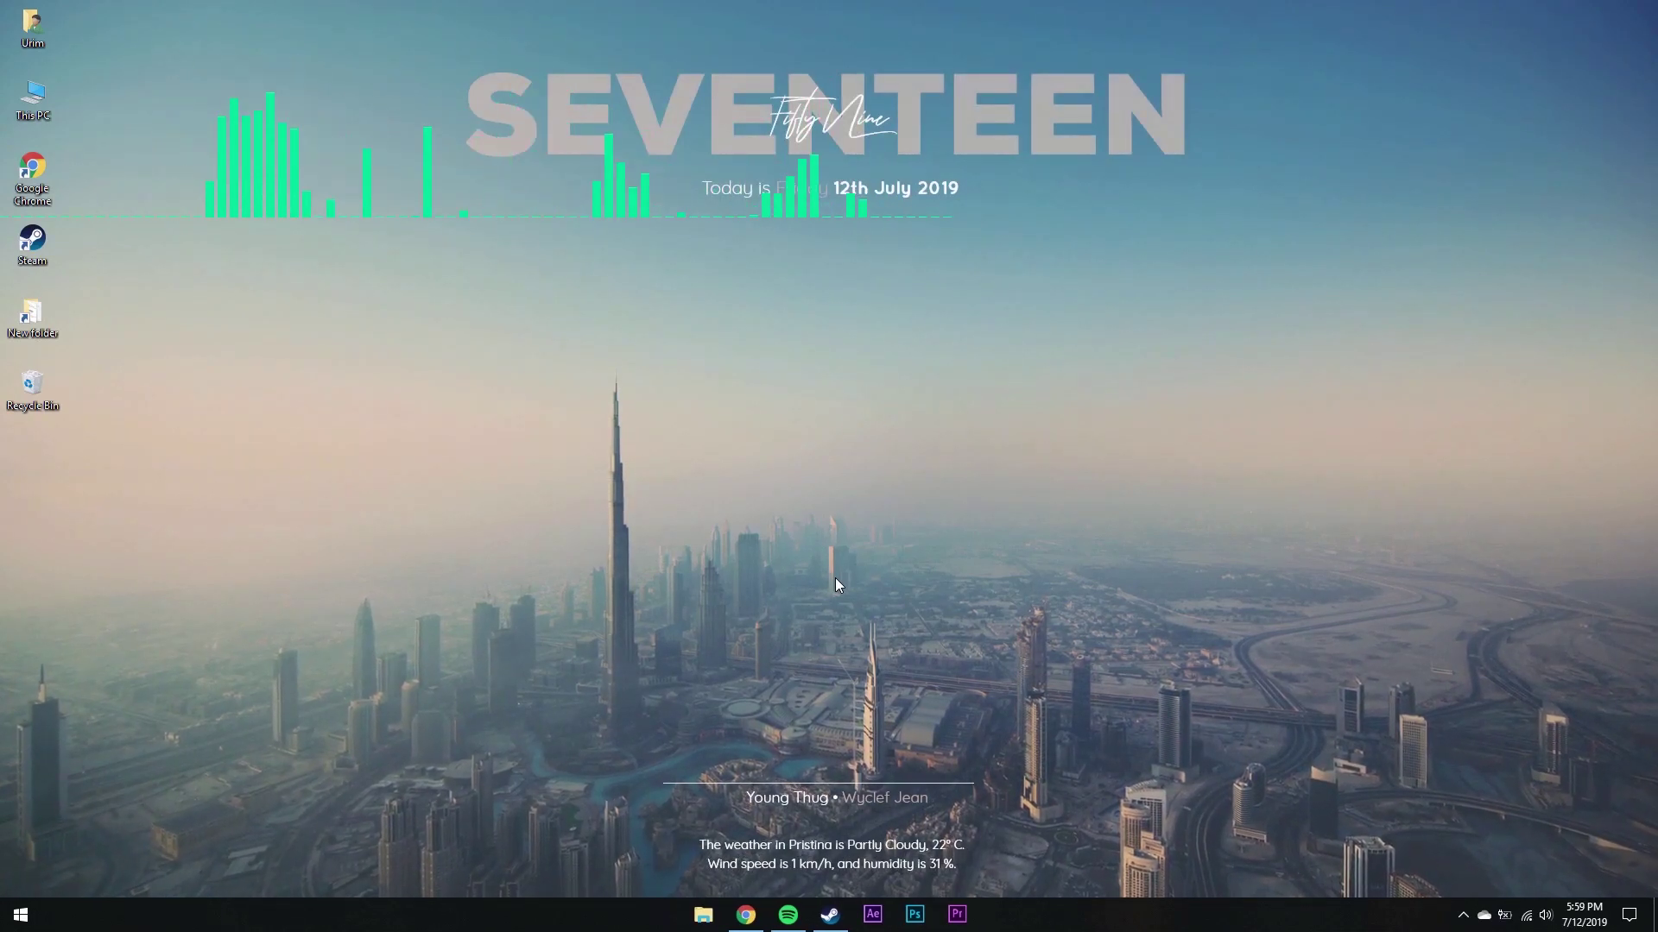
Move the Fountain of Colors visualizer down to just above the song line and set it to generate 27 bands
{"action": "left_click", "coordinate": [413, 209]}
{"action": "left_click_drag", "start_coordinate": [416, 209], "coordinate": [615, 606]}
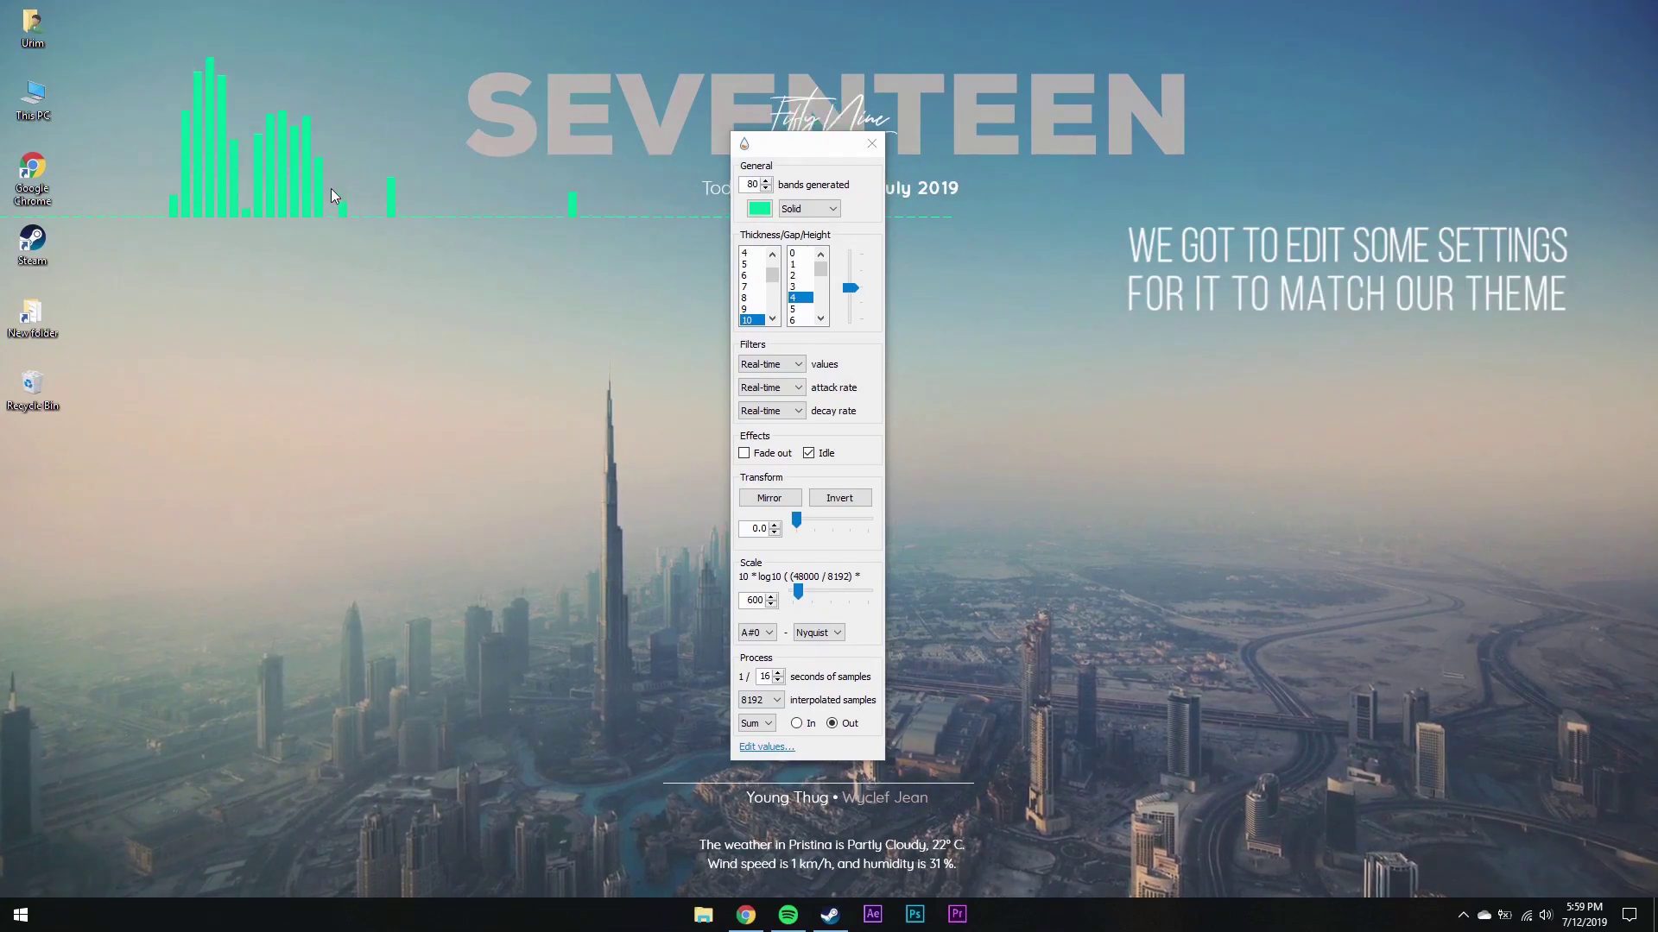
{"action": "left_click_drag", "start_coordinate": [319, 215], "coordinate": [341, 283]}
{"action": "left_click_drag", "start_coordinate": [378, 360], "coordinate": [584, 763]}
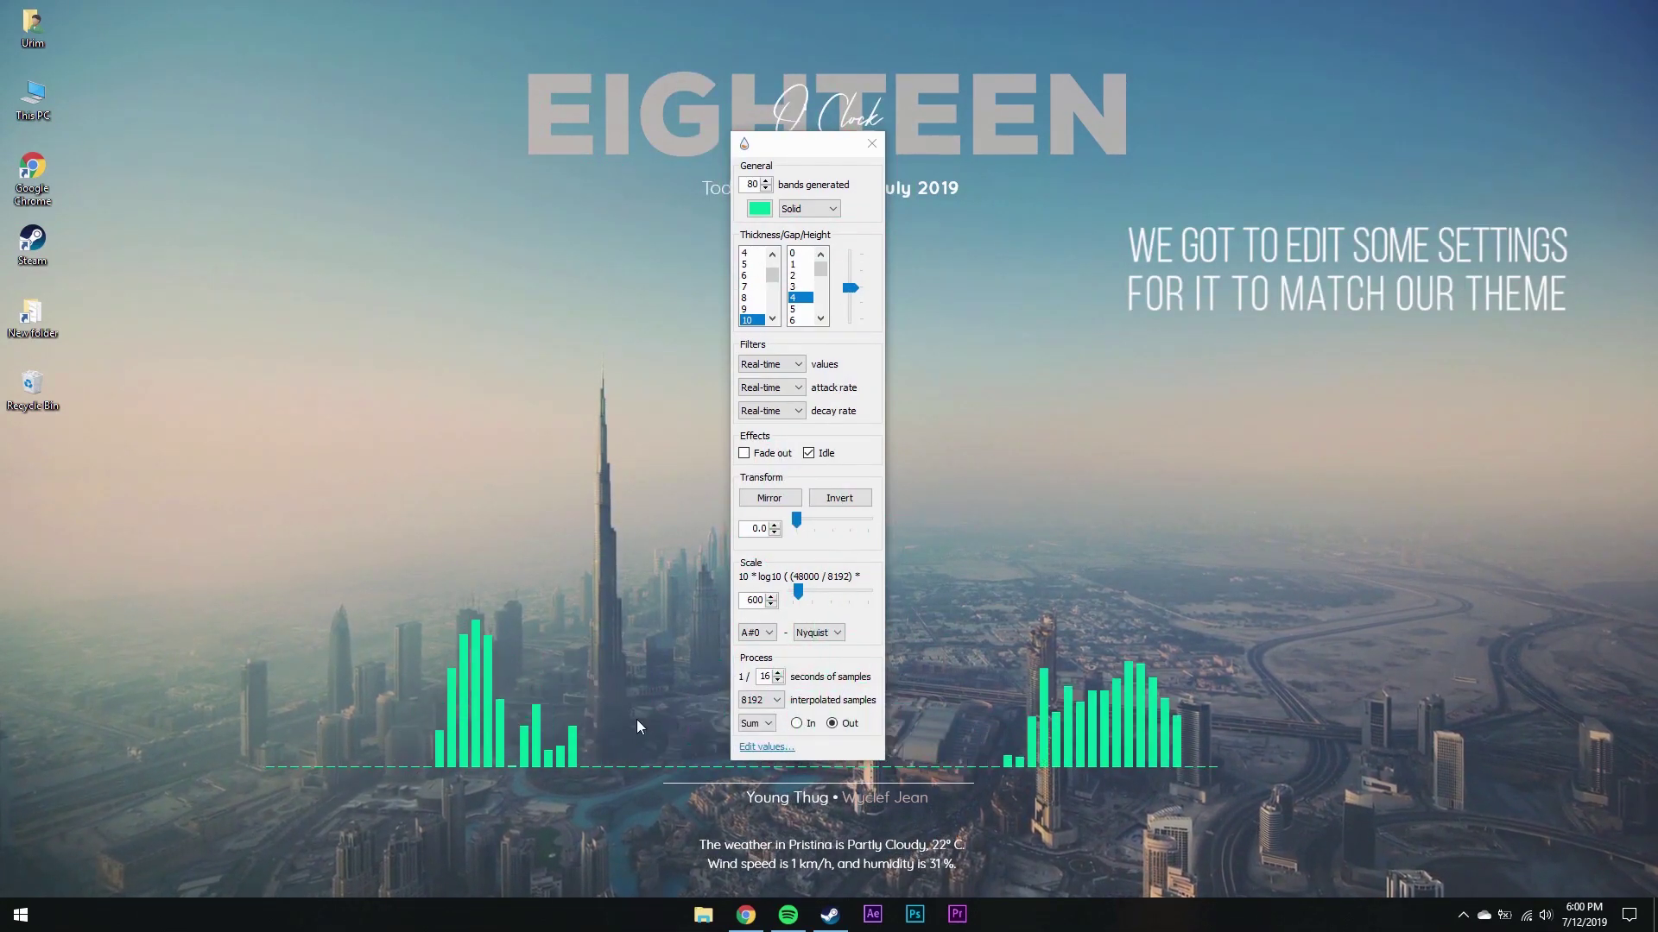
{"action": "double_click", "coordinate": [759, 185]}
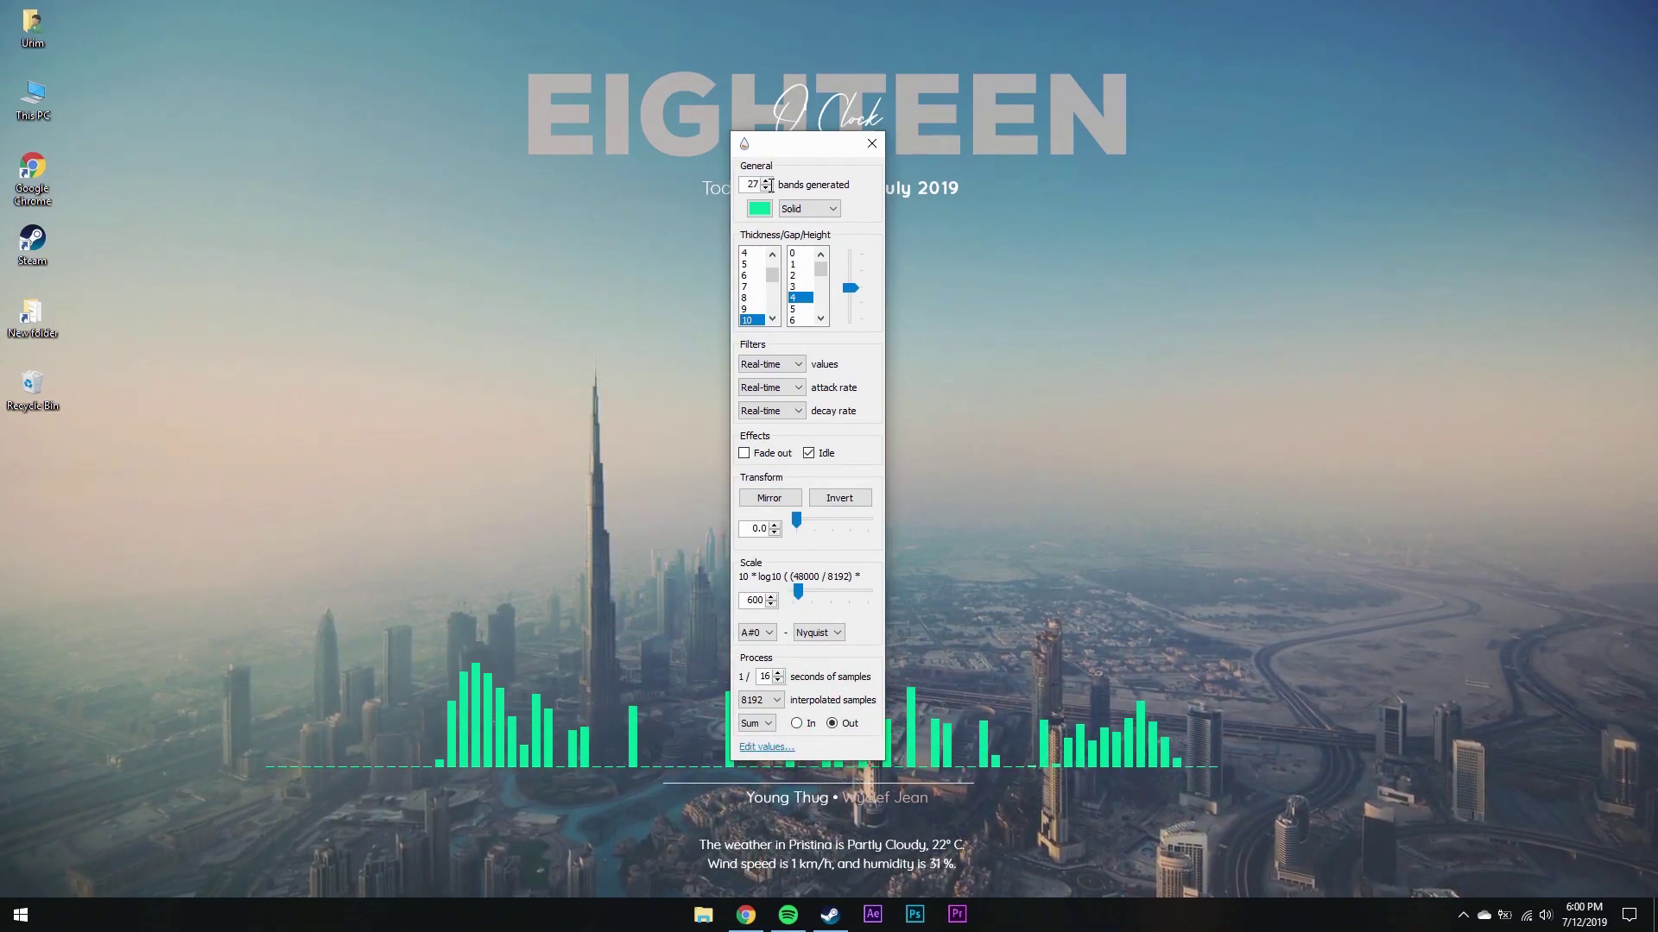
{"action": "type", "text": "27"}
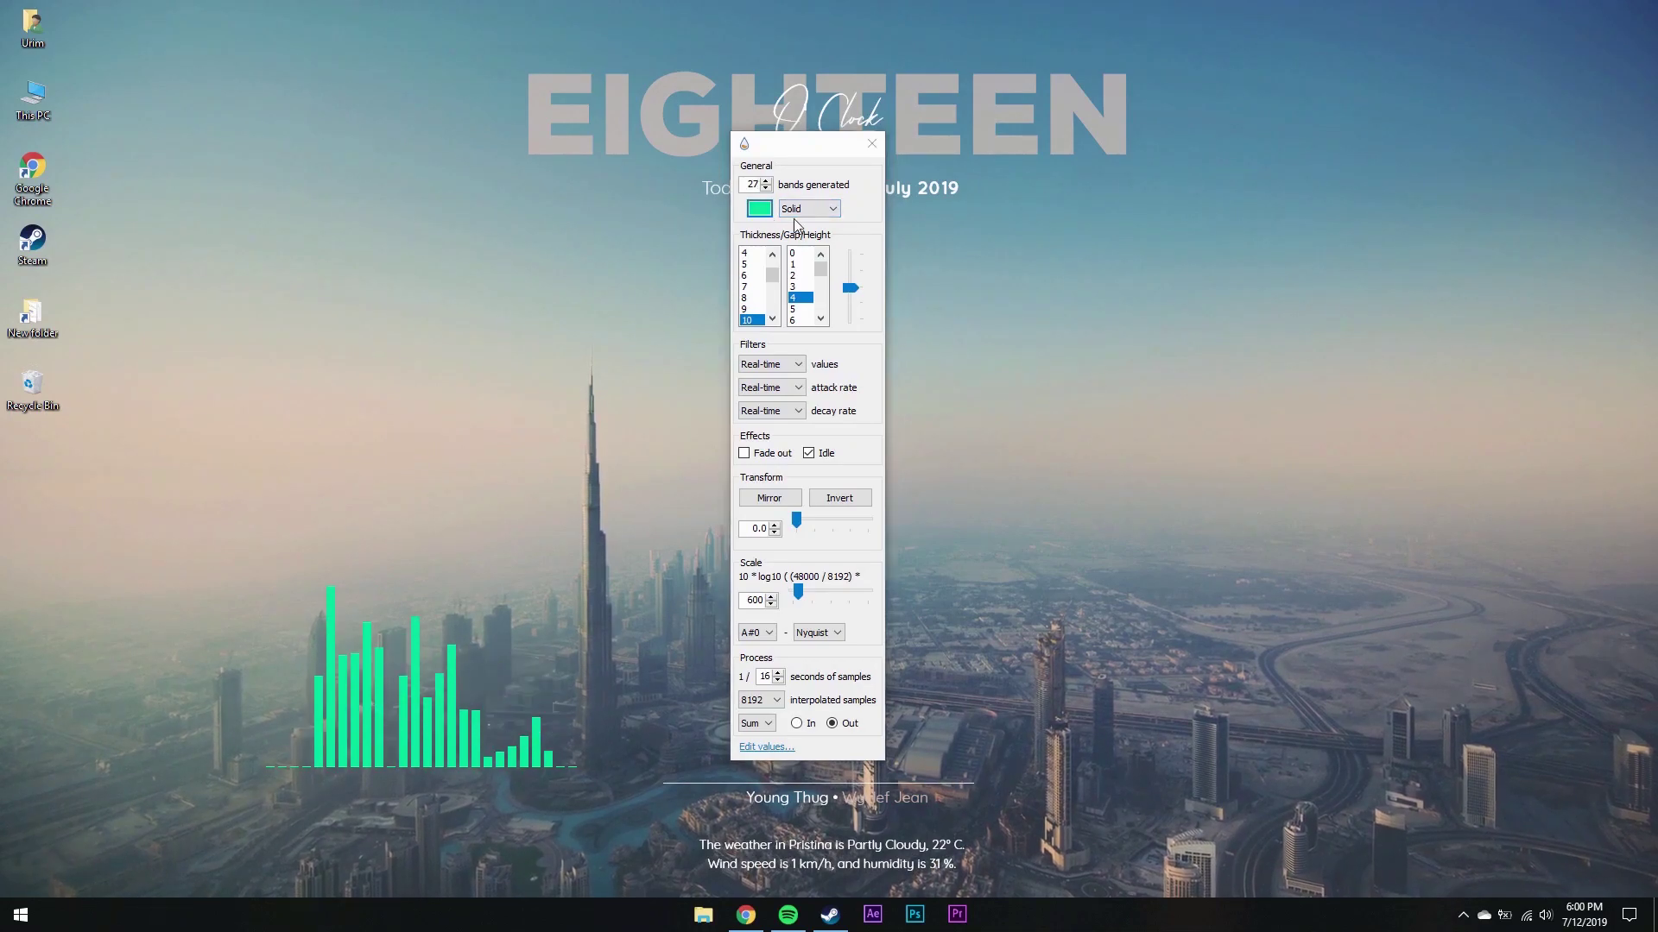
Open the visualizer's colour picker and load the TeXtim settings skin beside it for the theme's colour values
{"action": "left_click", "coordinate": [763, 212]}
{"action": "left_click_drag", "start_coordinate": [903, 224], "coordinate": [836, 258]}
{"action": "right_click", "coordinate": [998, 147]}
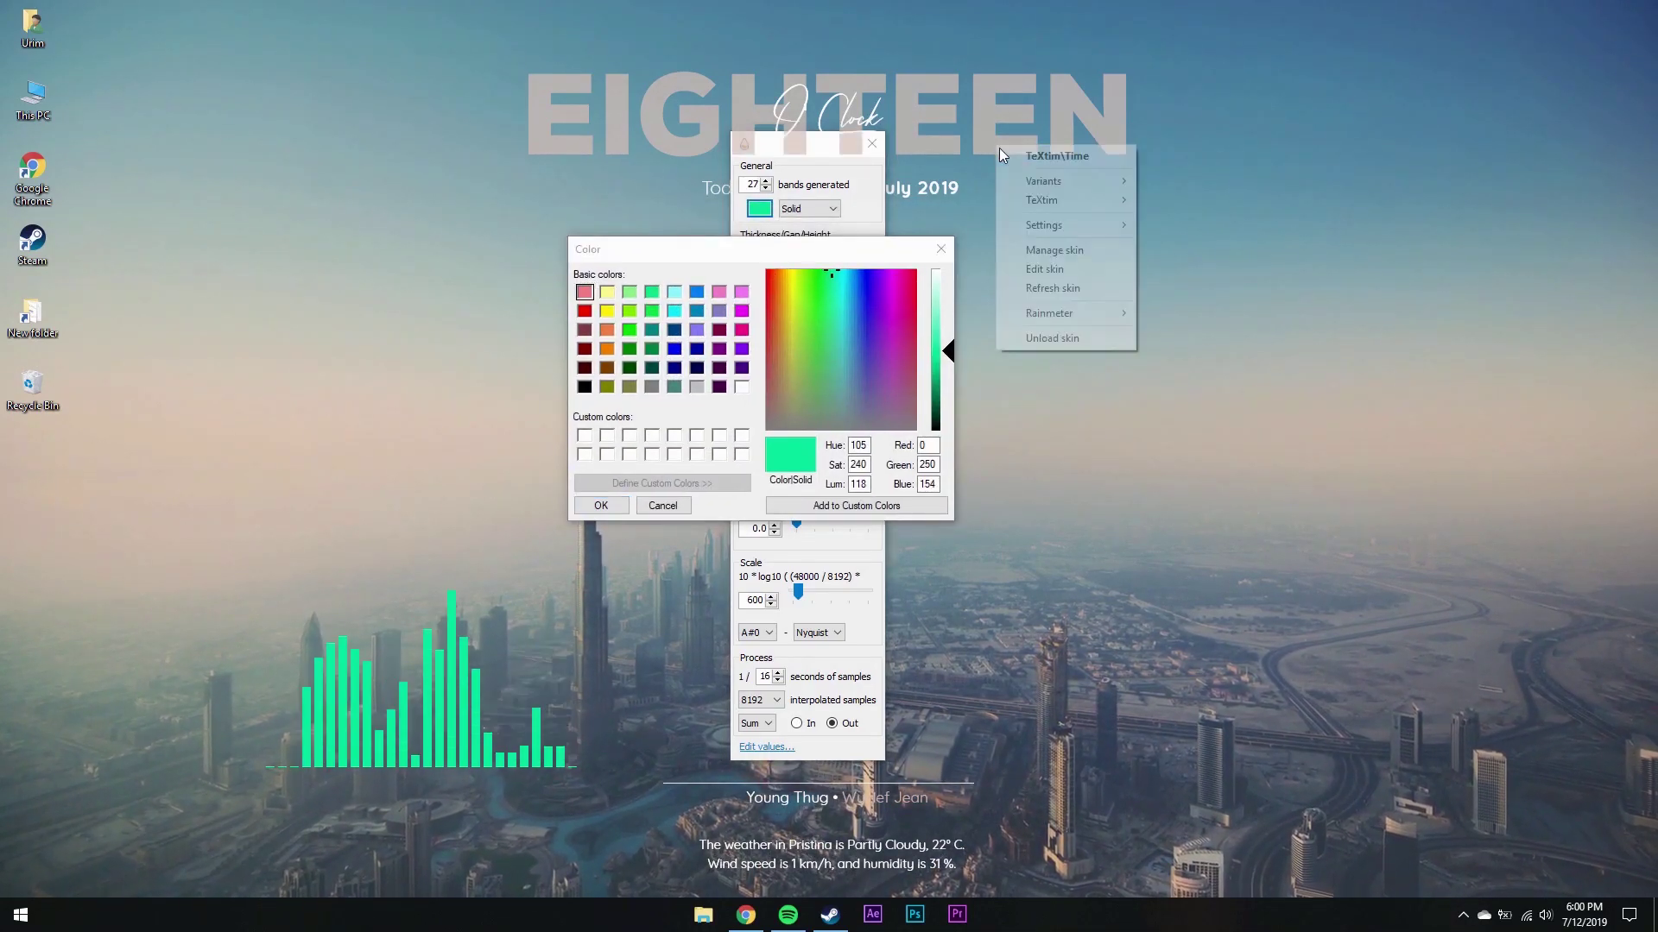
{"action": "mouse_move", "coordinate": [1045, 225]}
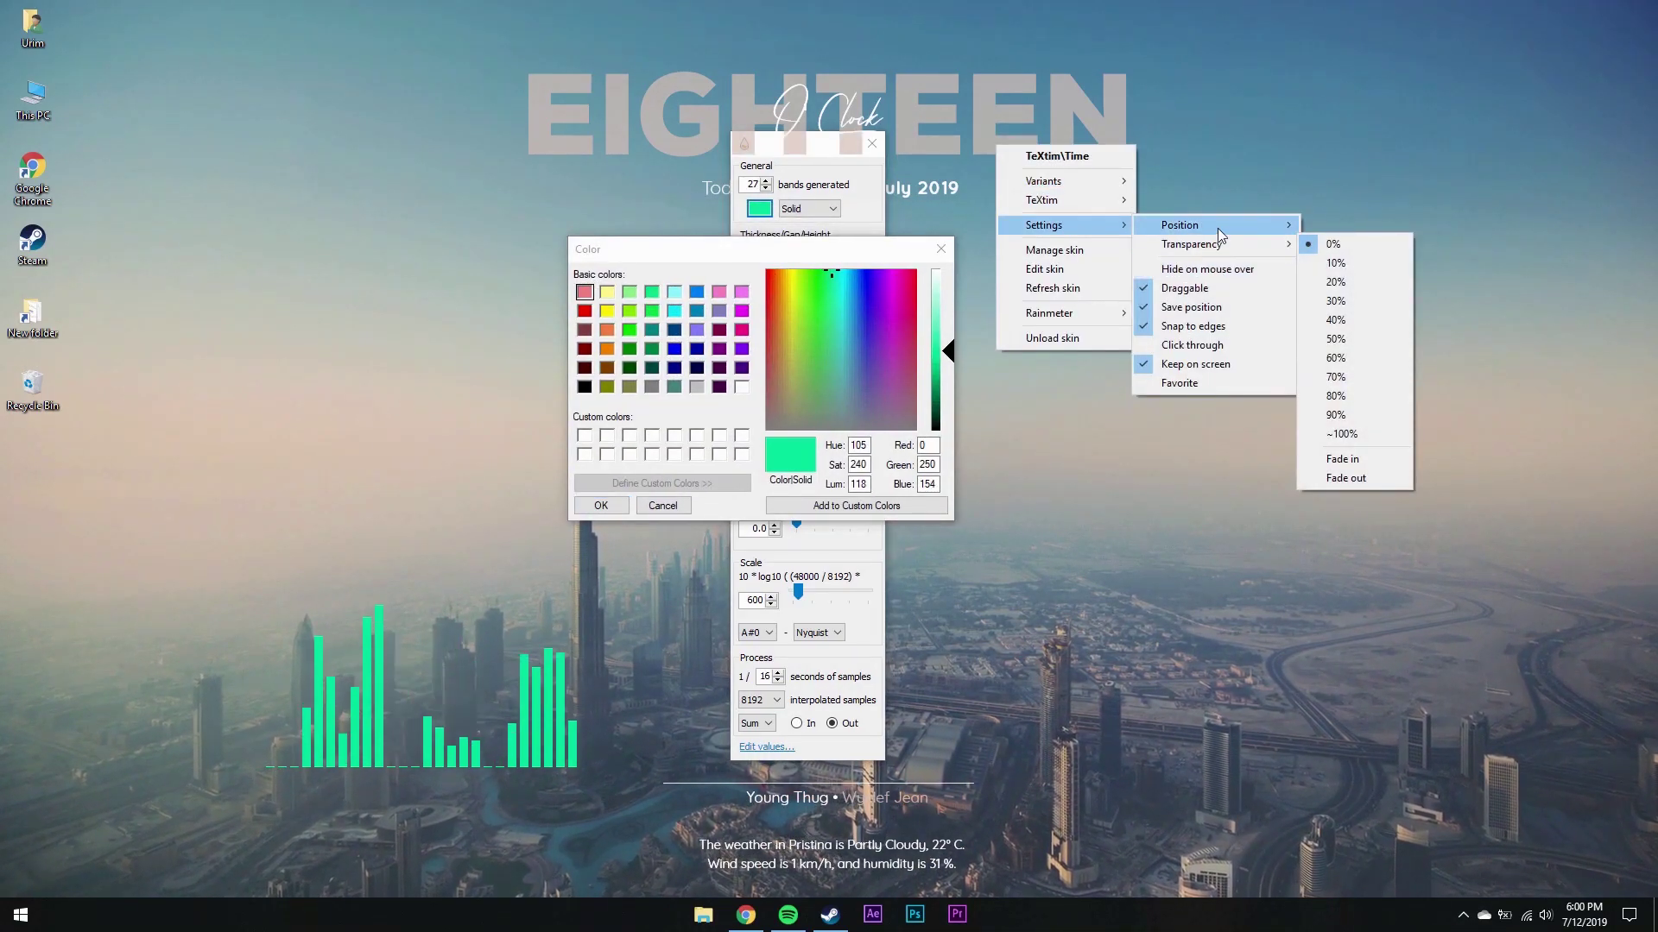
{"action": "mouse_move", "coordinate": [1106, 204]}
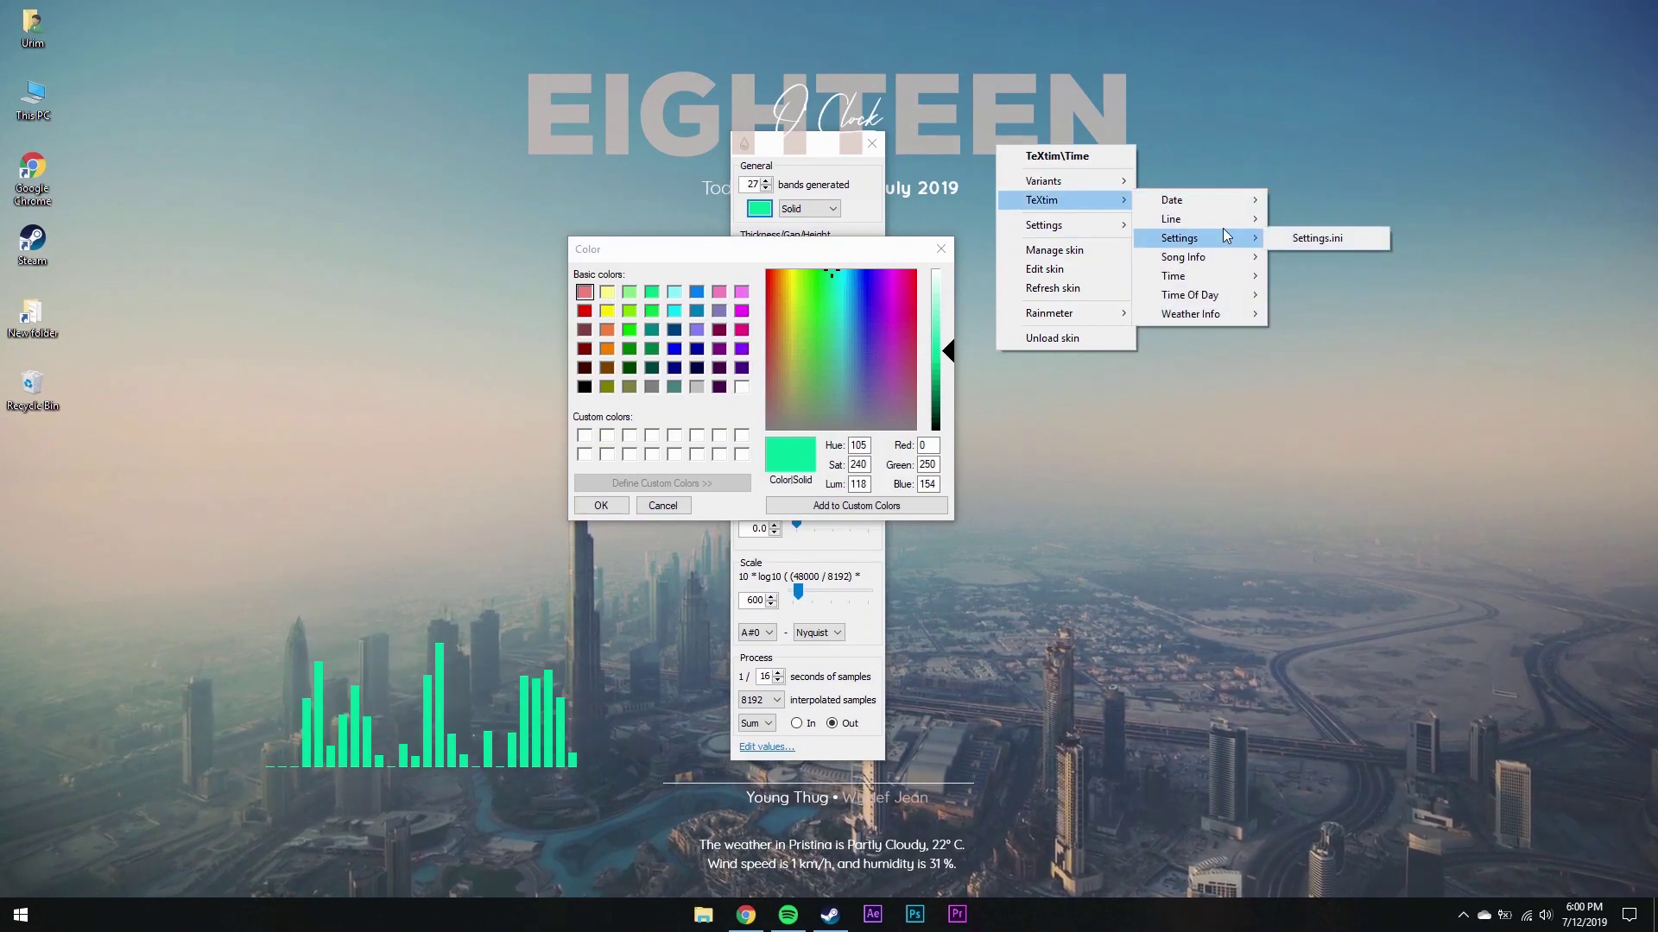
{"action": "mouse_move", "coordinate": [1233, 250]}
{"action": "left_click", "coordinate": [1317, 239]}
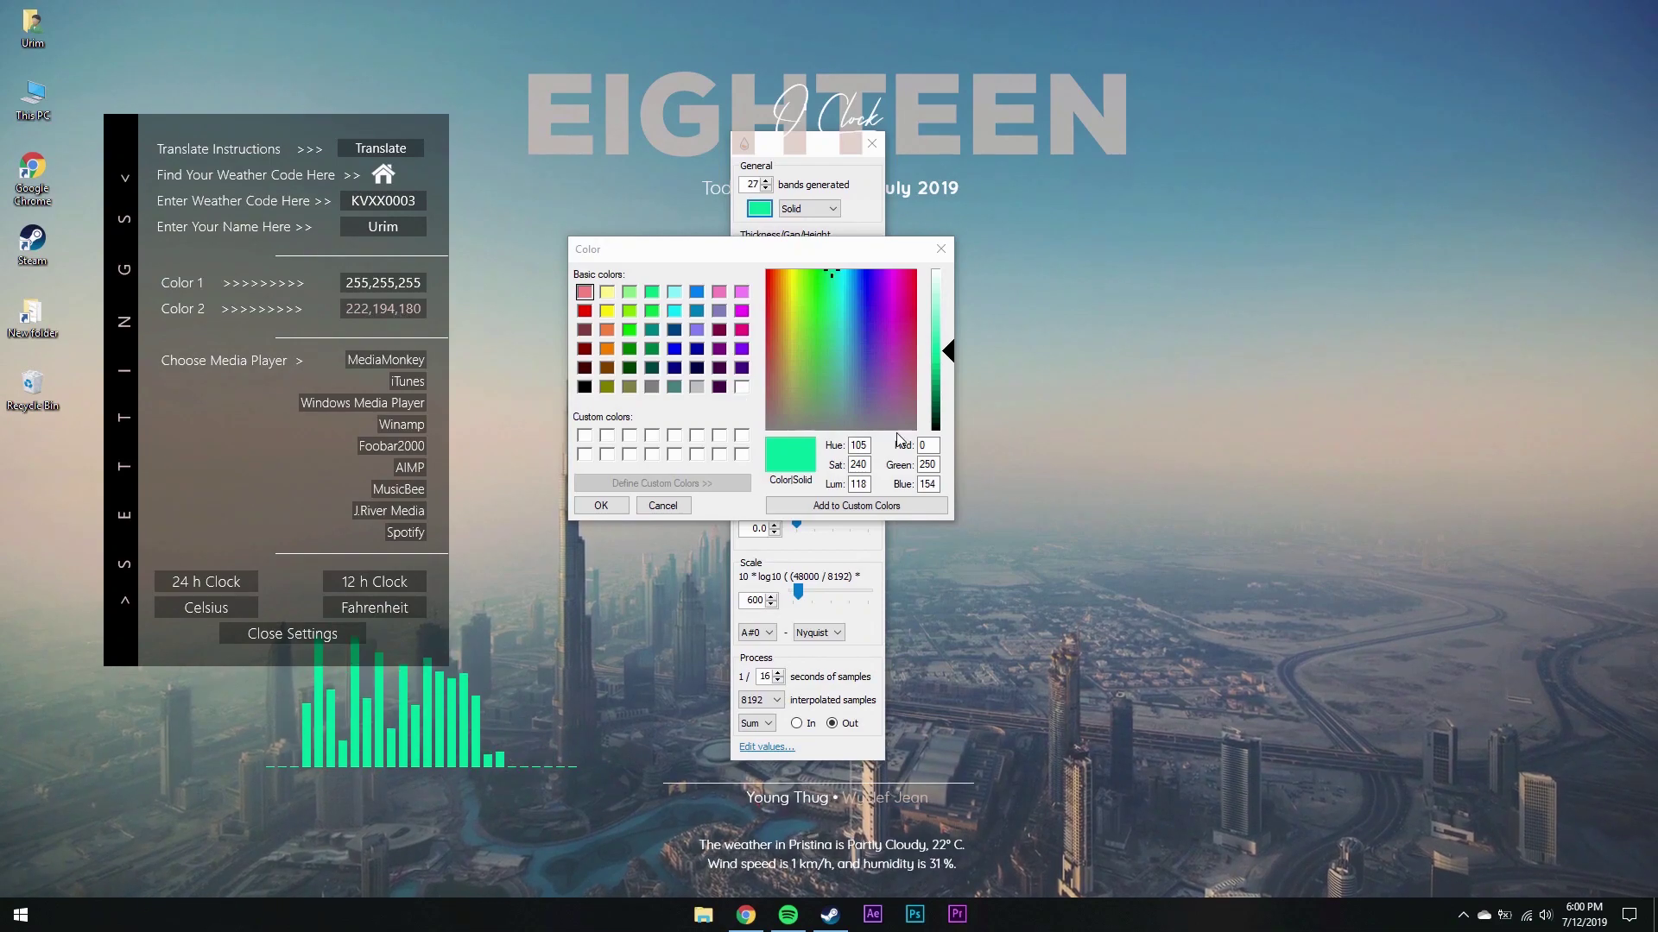
Set the visualizer's colour to RGB 222, 194, 180 and unload the TeXtim settings skin
{"action": "left_click", "coordinate": [938, 445]}
{"action": "type", "text": "222"}
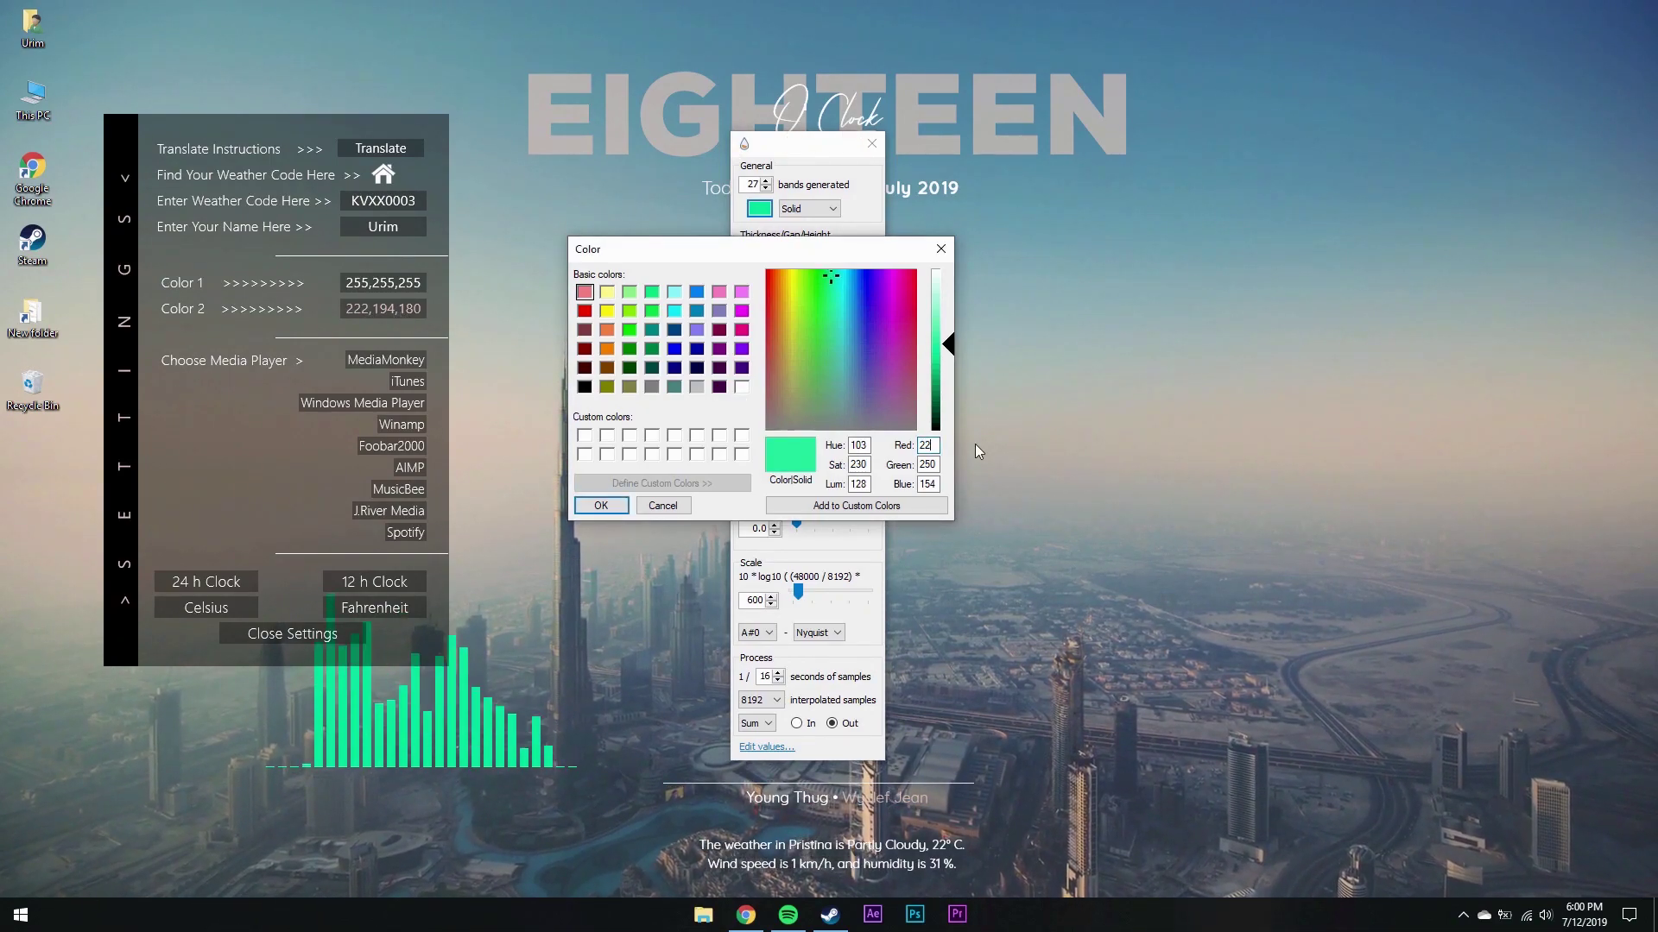
{"action": "key", "text": "Tab"}
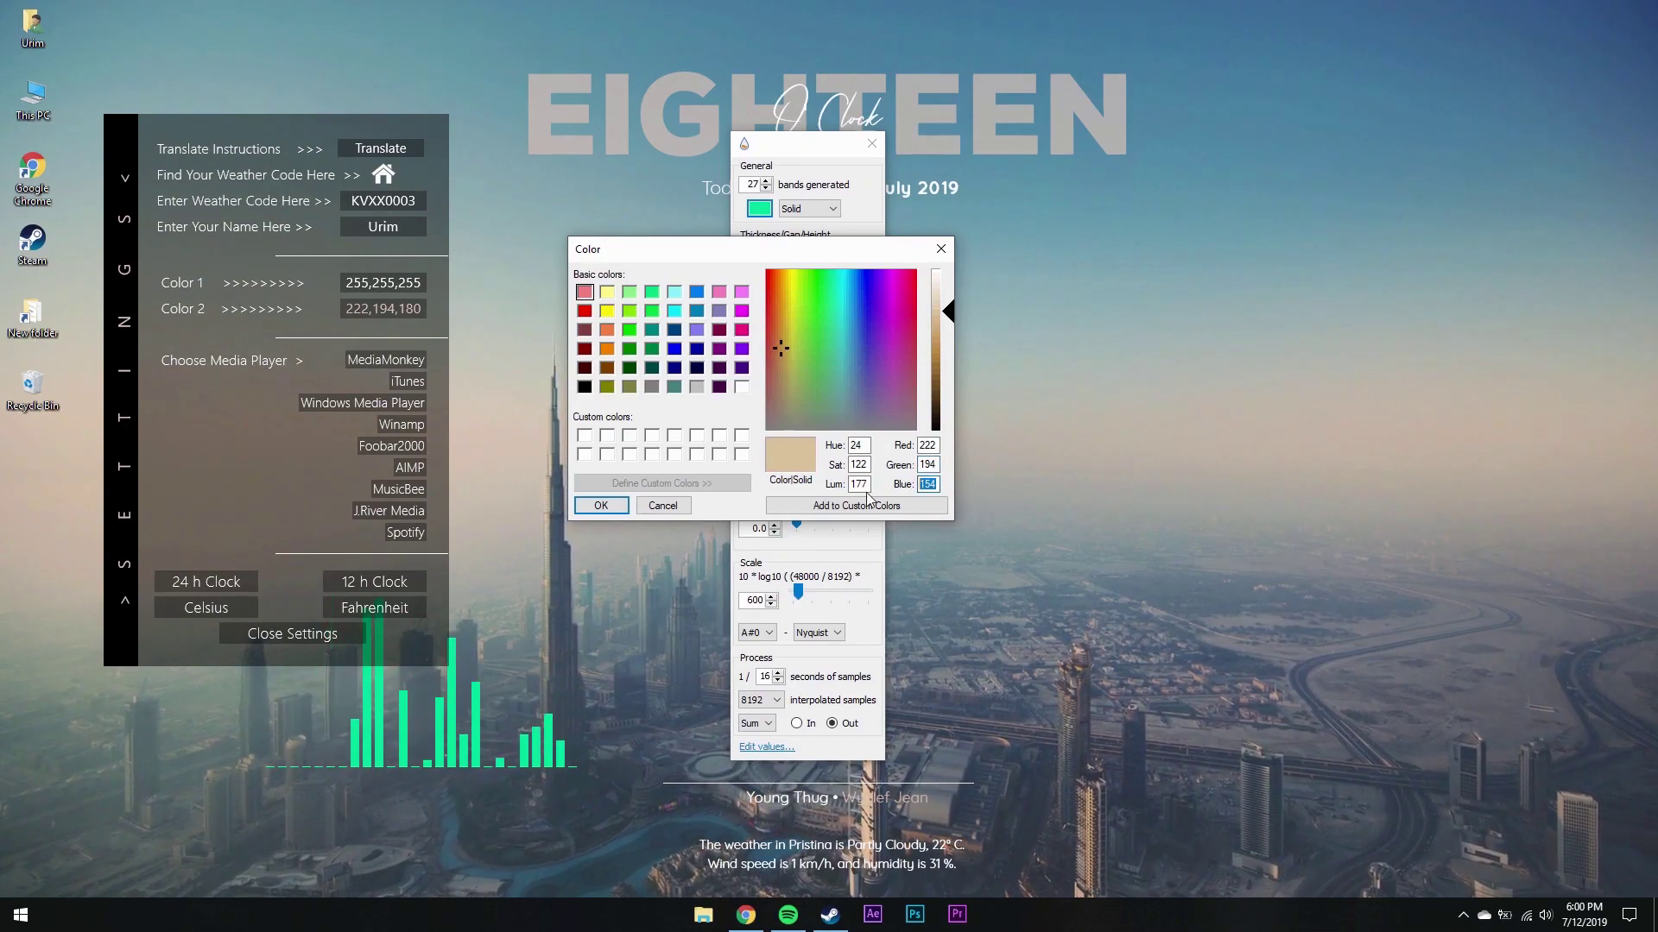
{"action": "left_click", "coordinate": [617, 513]}
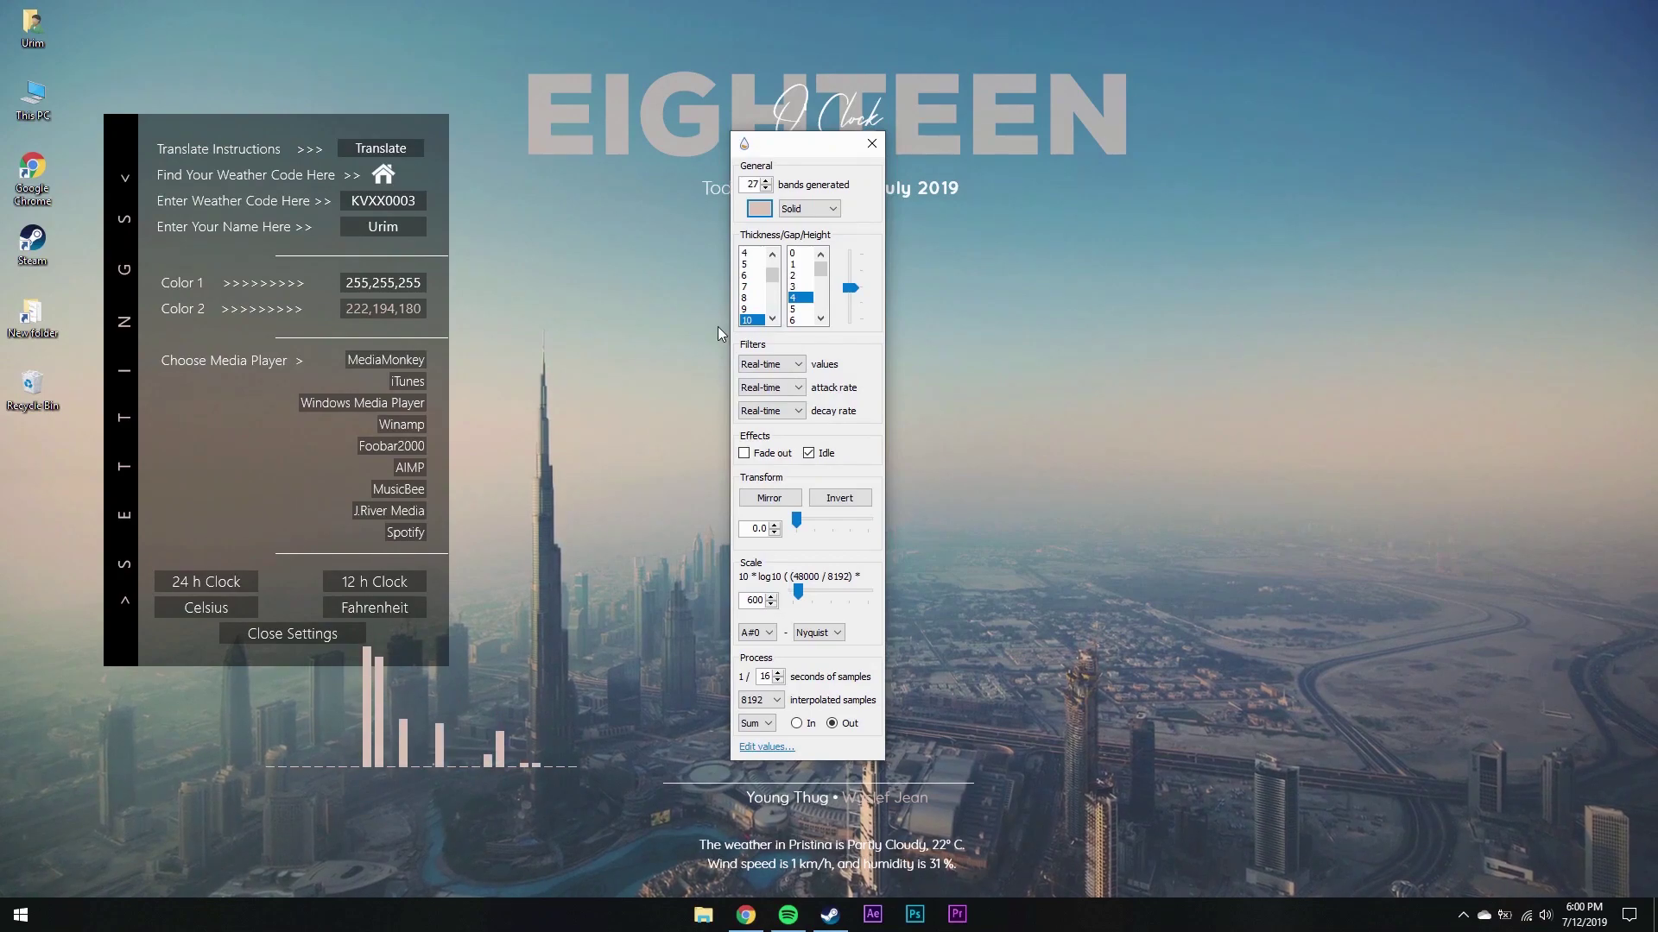
{"action": "right_click", "coordinate": [428, 184]}
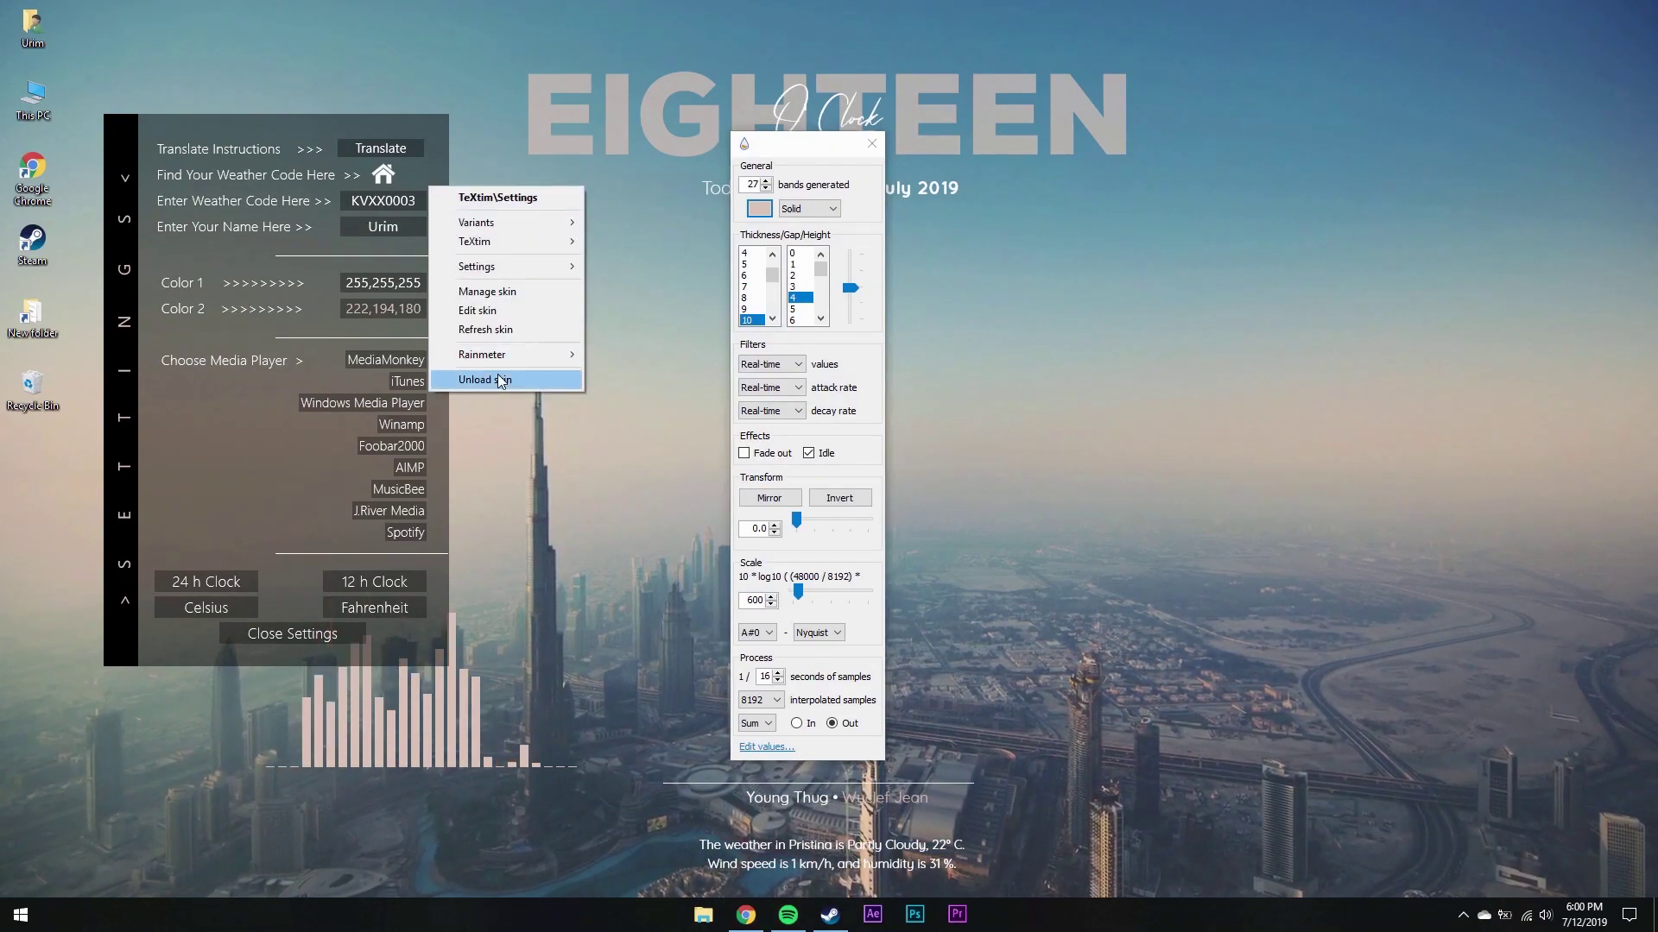
{"action": "left_click", "coordinate": [500, 381]}
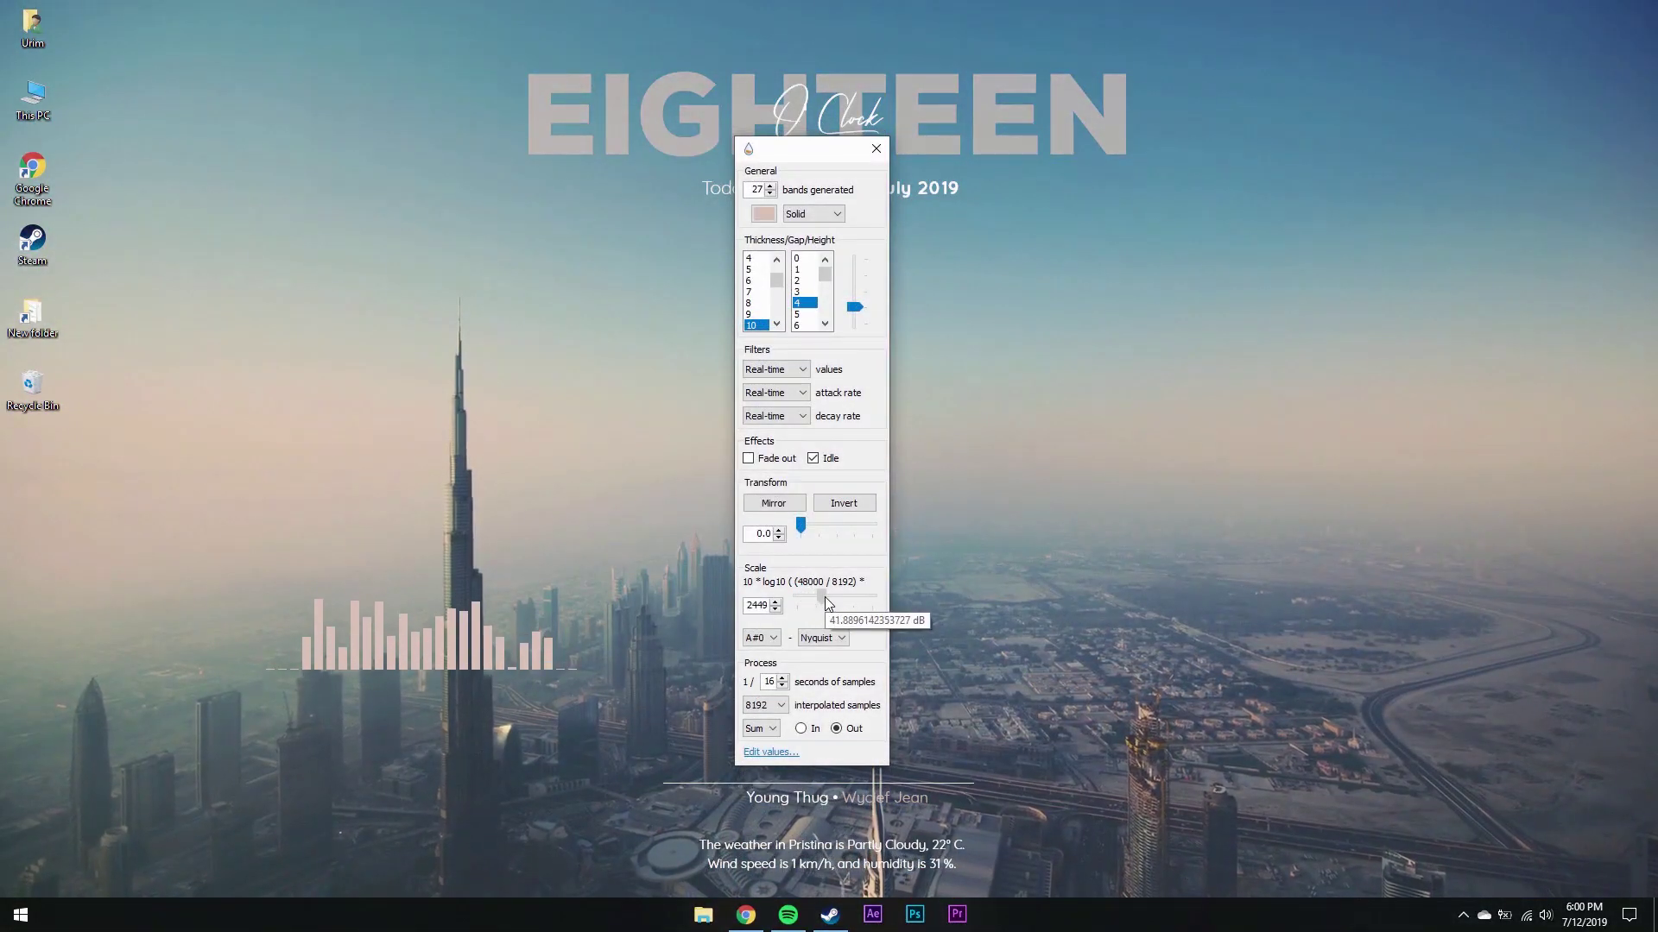
Raise the visualizer's scale to 4426, set sampling to 1/4 seconds, and close its settings
{"action": "left_click_drag", "start_coordinate": [826, 604], "coordinate": [835, 605]}
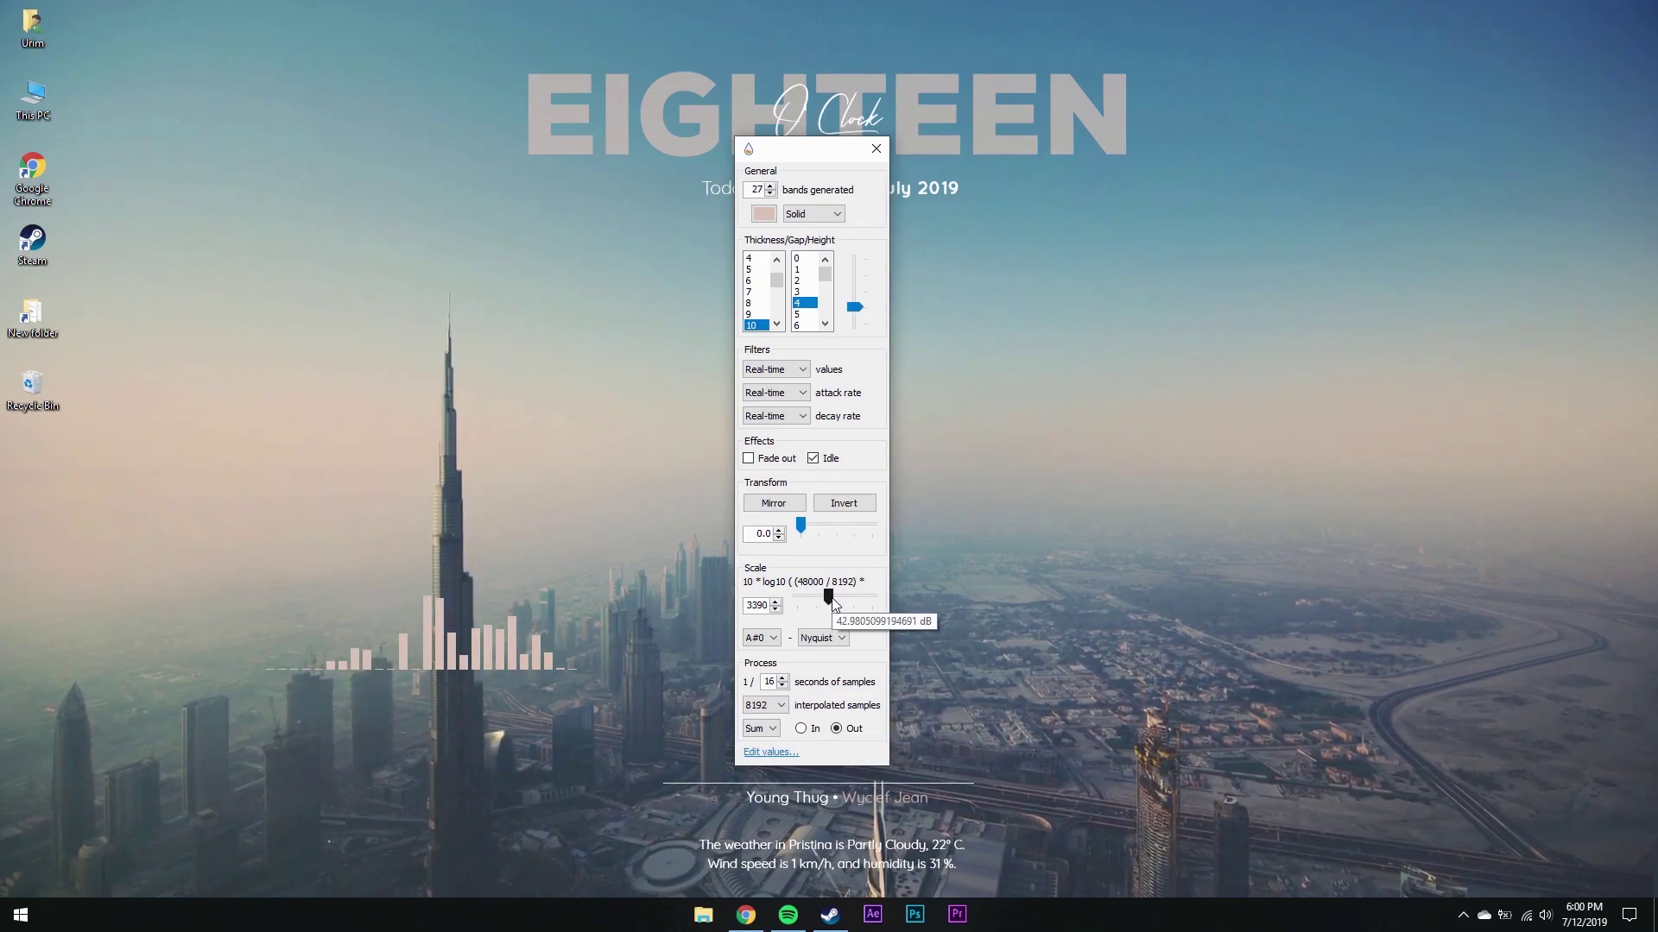
{"action": "left_click_drag", "start_coordinate": [833, 600], "coordinate": [836, 611]}
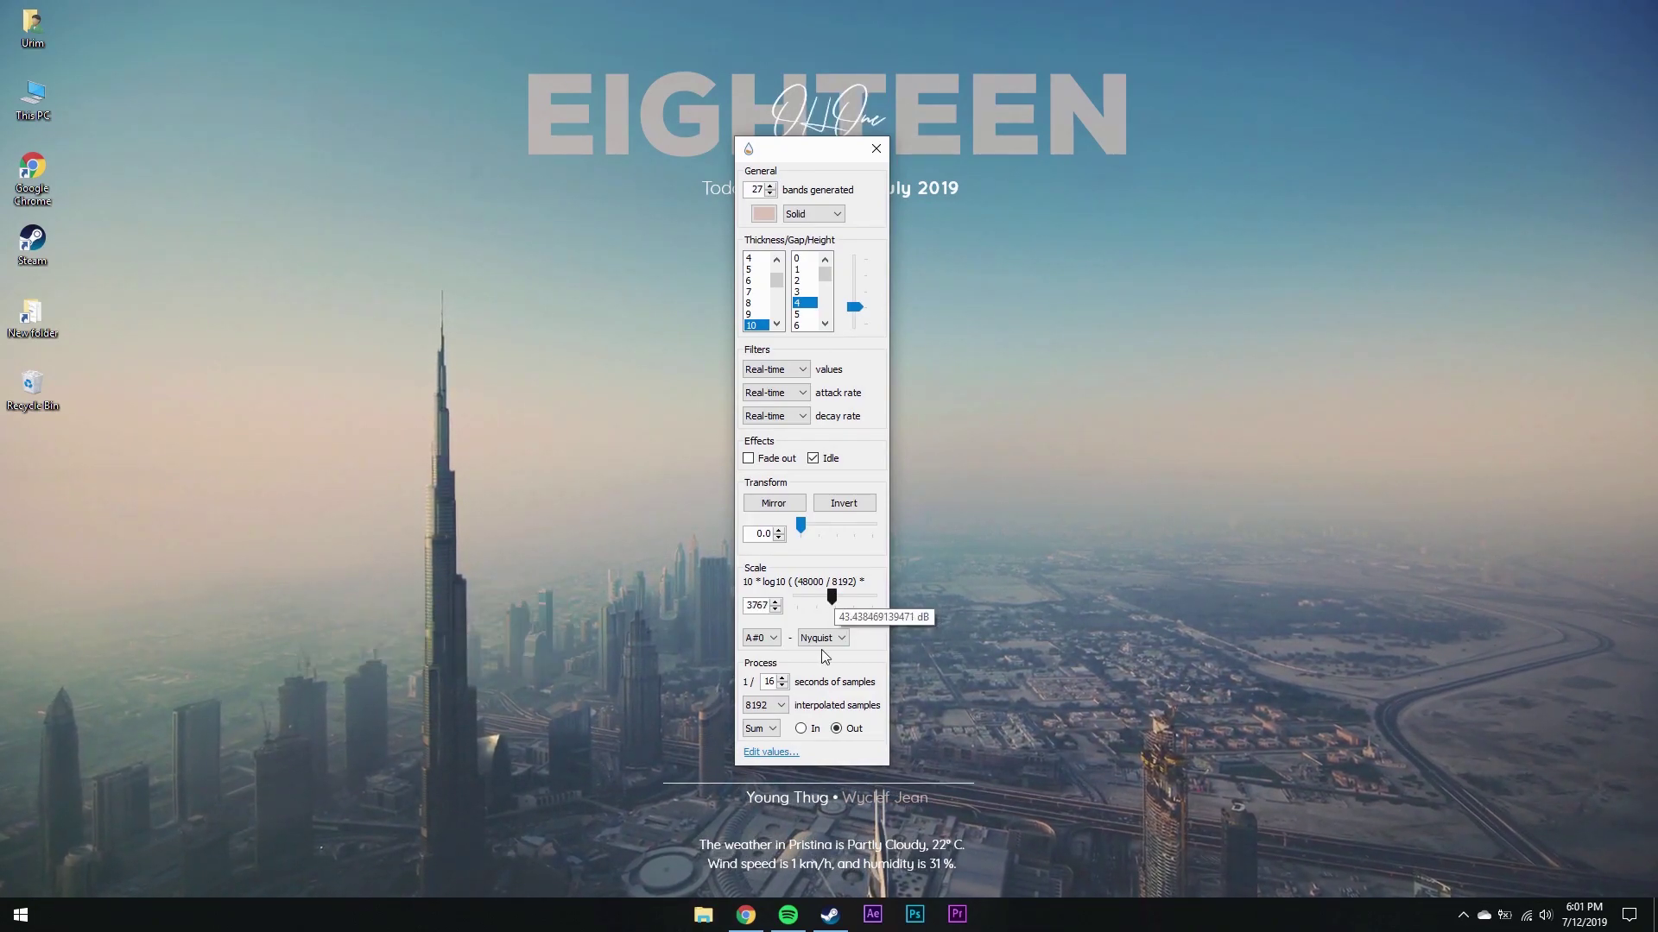
{"action": "double_click", "coordinate": [772, 679]}
{"action": "type", "text": "4"}
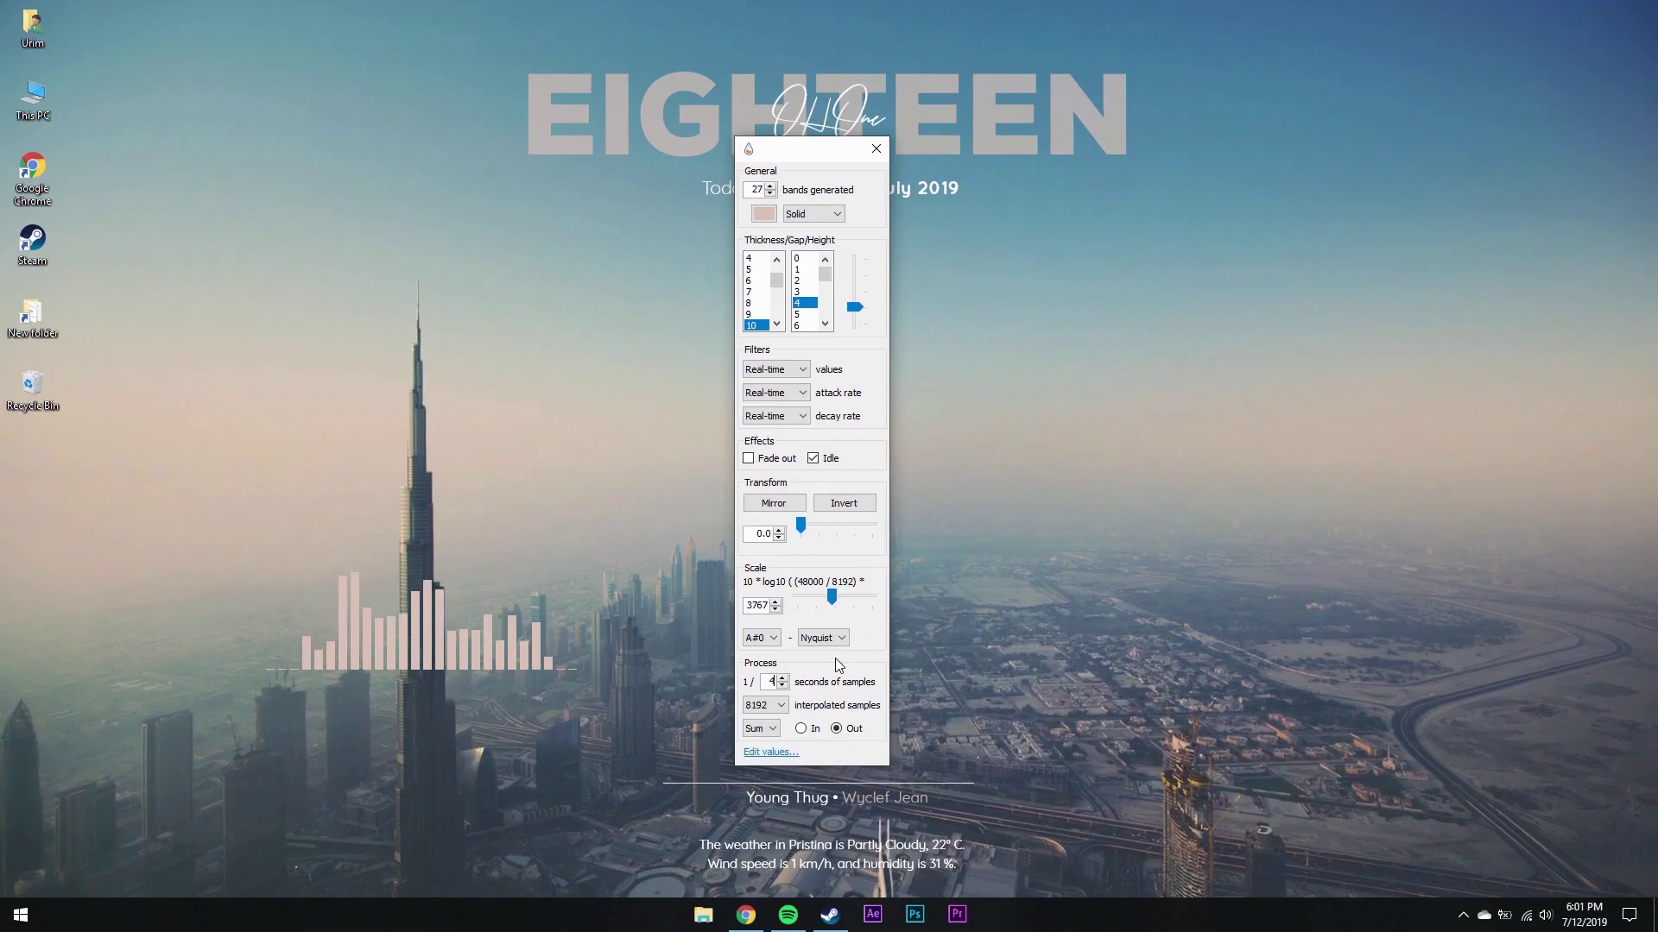
{"action": "left_click_drag", "start_coordinate": [831, 595], "coordinate": [838, 596]}
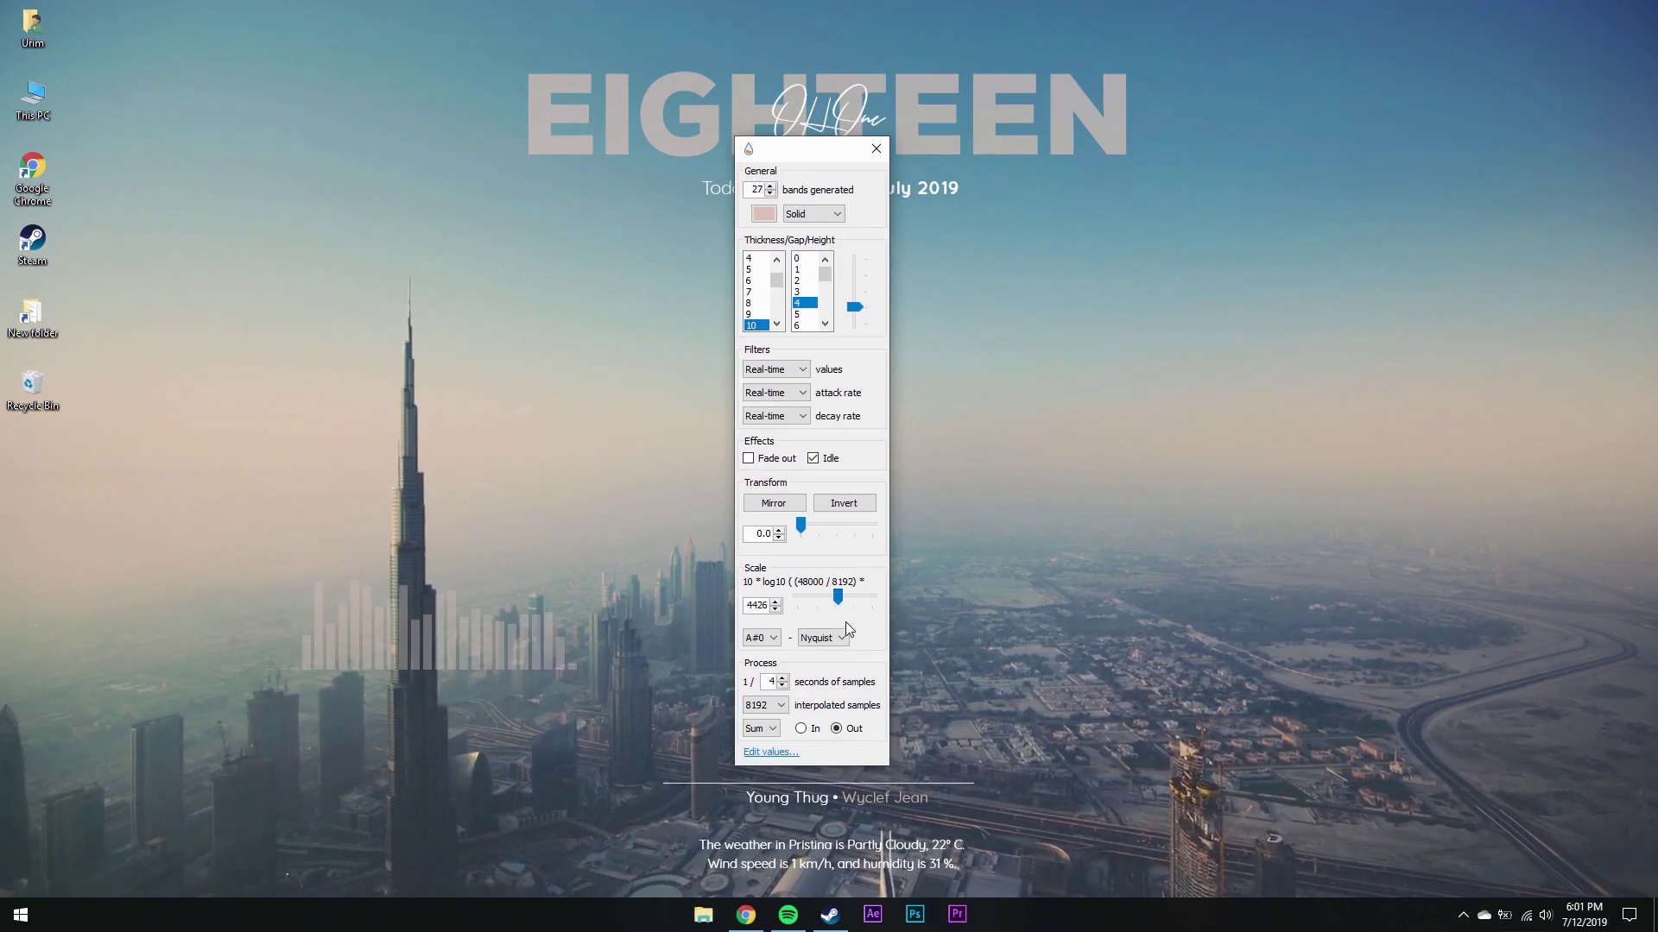
{"action": "left_click", "coordinate": [877, 148]}
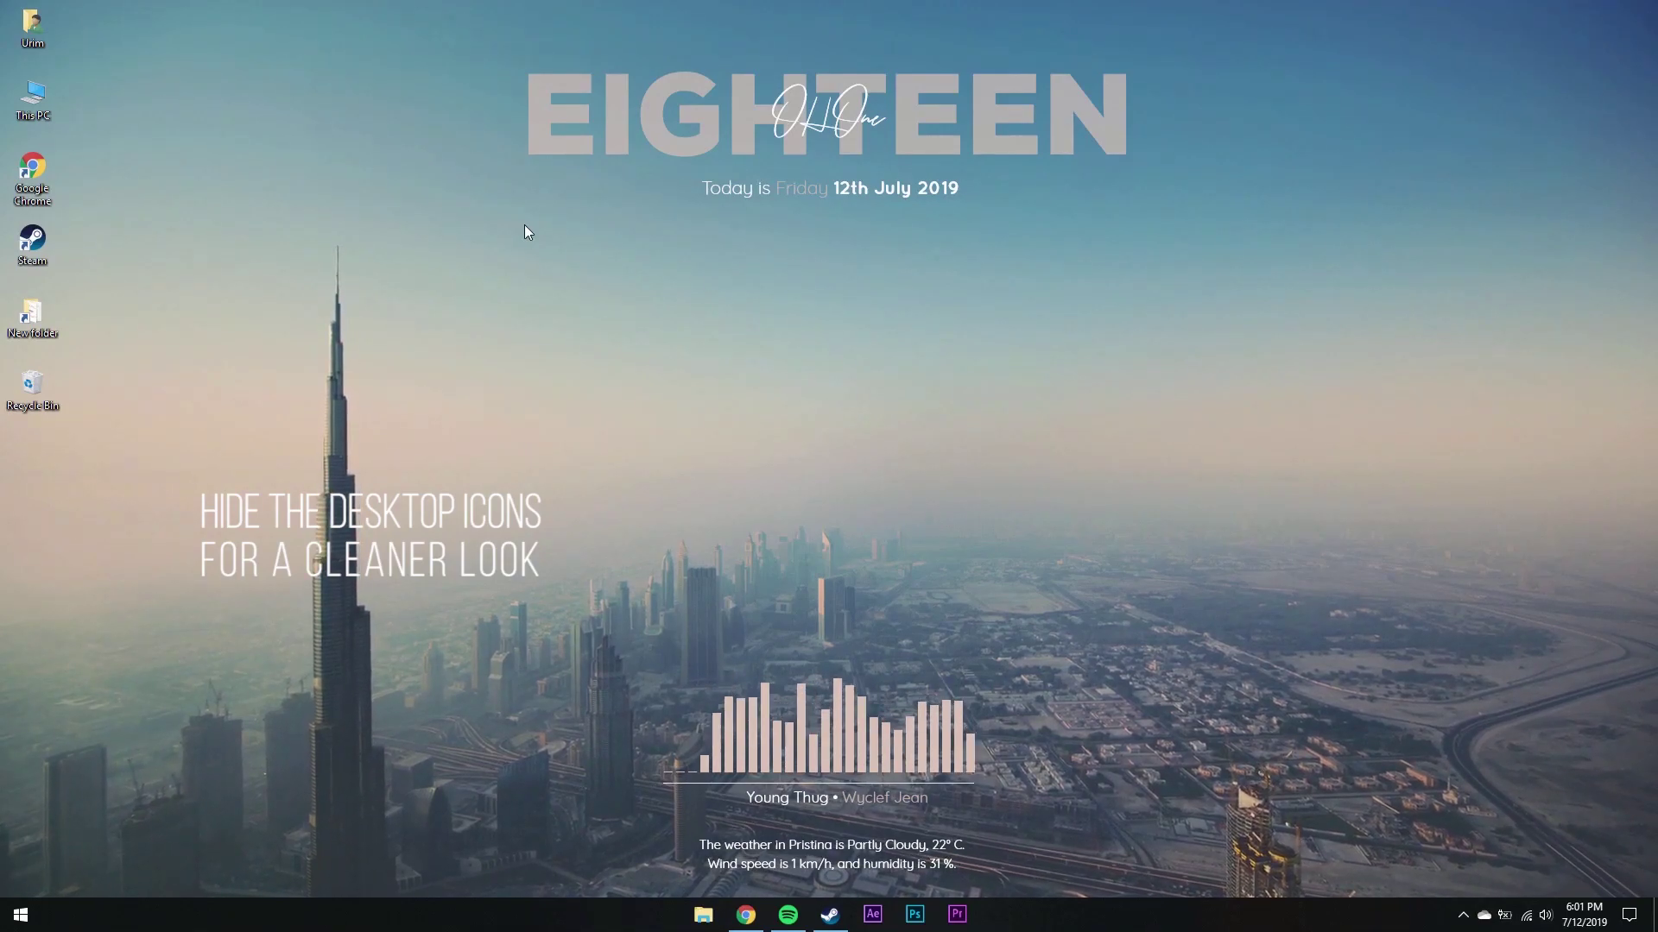
Hide the desktop icons
{"action": "right_click", "coordinate": [423, 219]}
{"action": "mouse_move", "coordinate": [448, 255]}
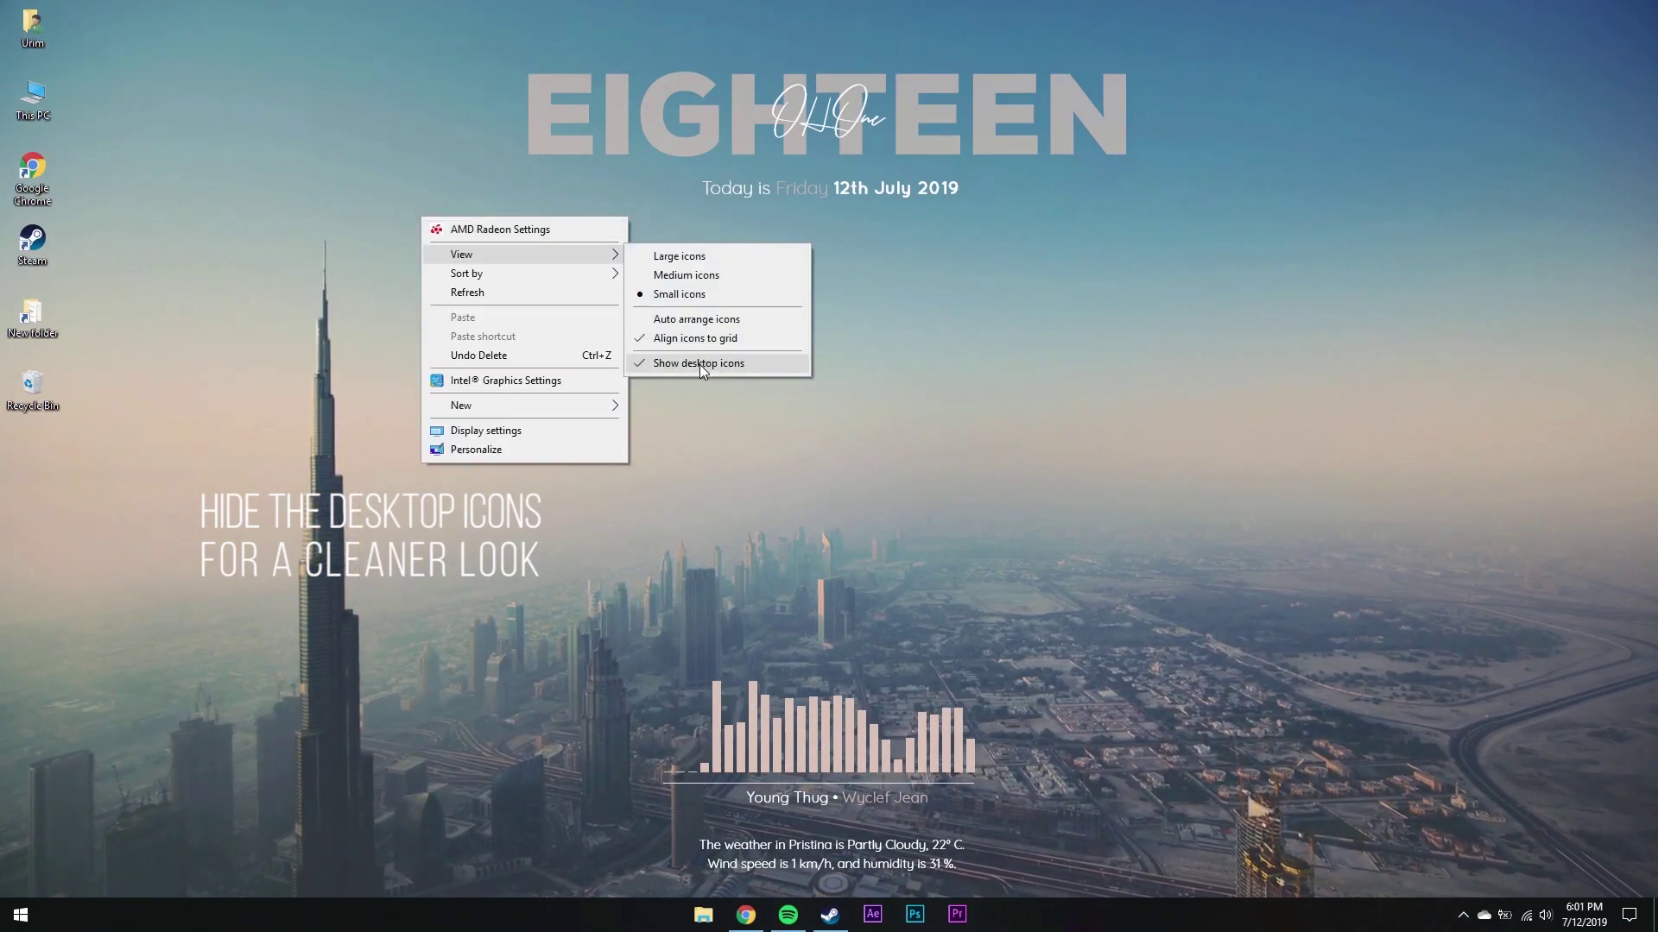
{"action": "left_click", "coordinate": [697, 364]}
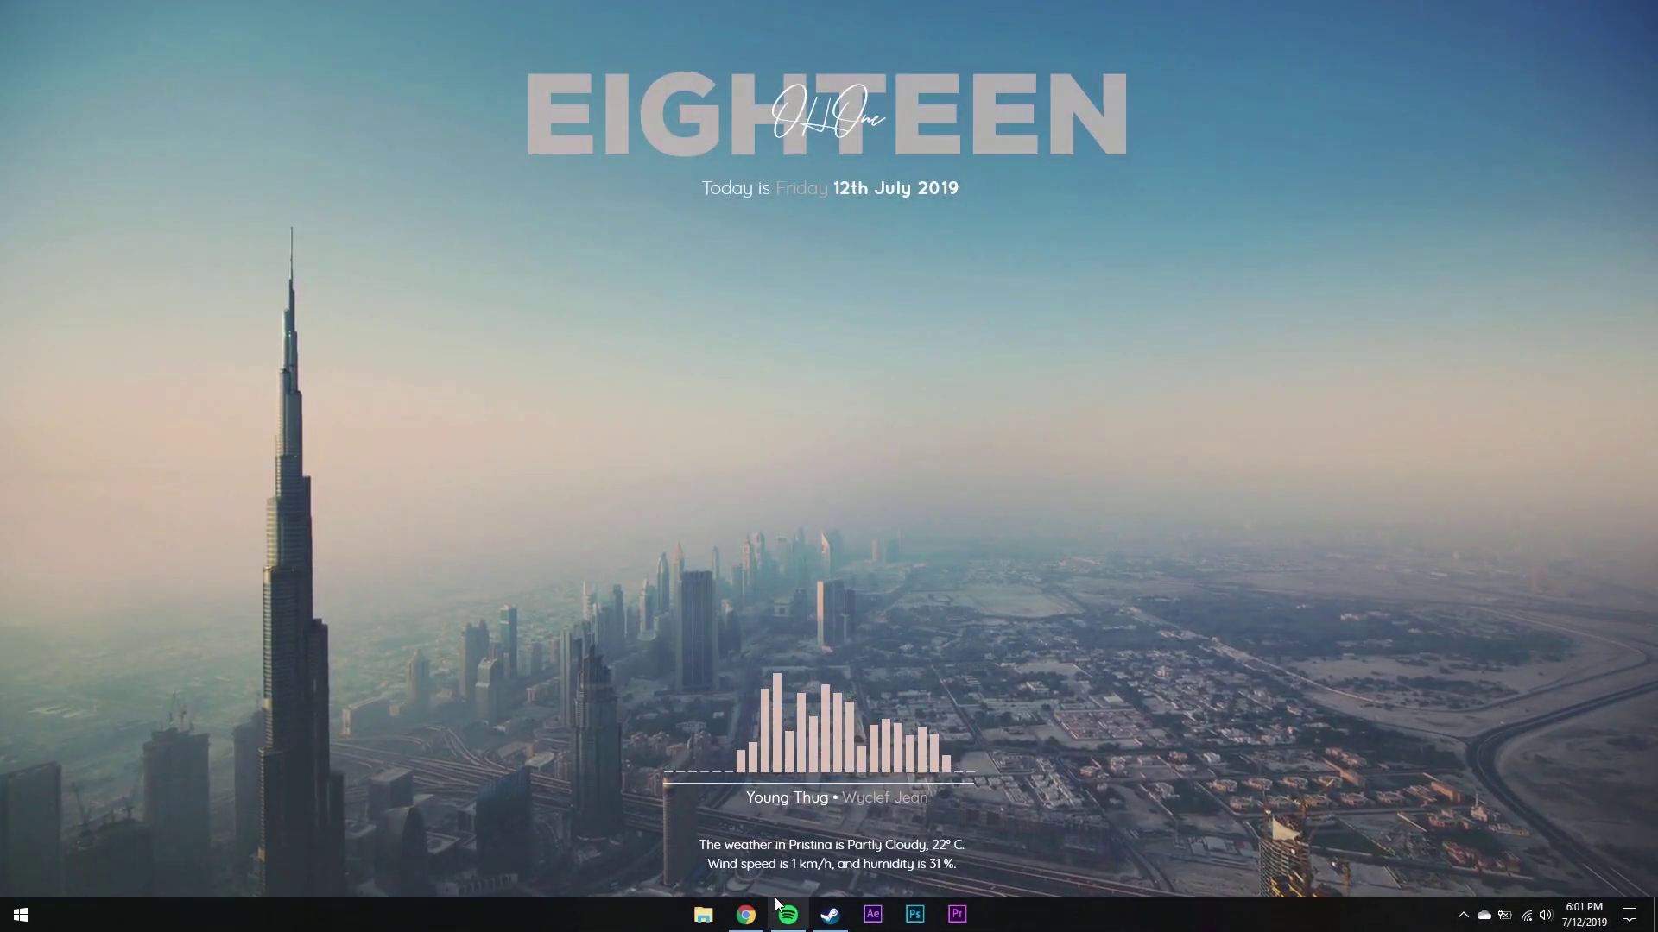
Switch to Chrome and download the Finax skin from its DeviantArt page, reloading the page before the last attempt
{"action": "left_click", "coordinate": [745, 914]}
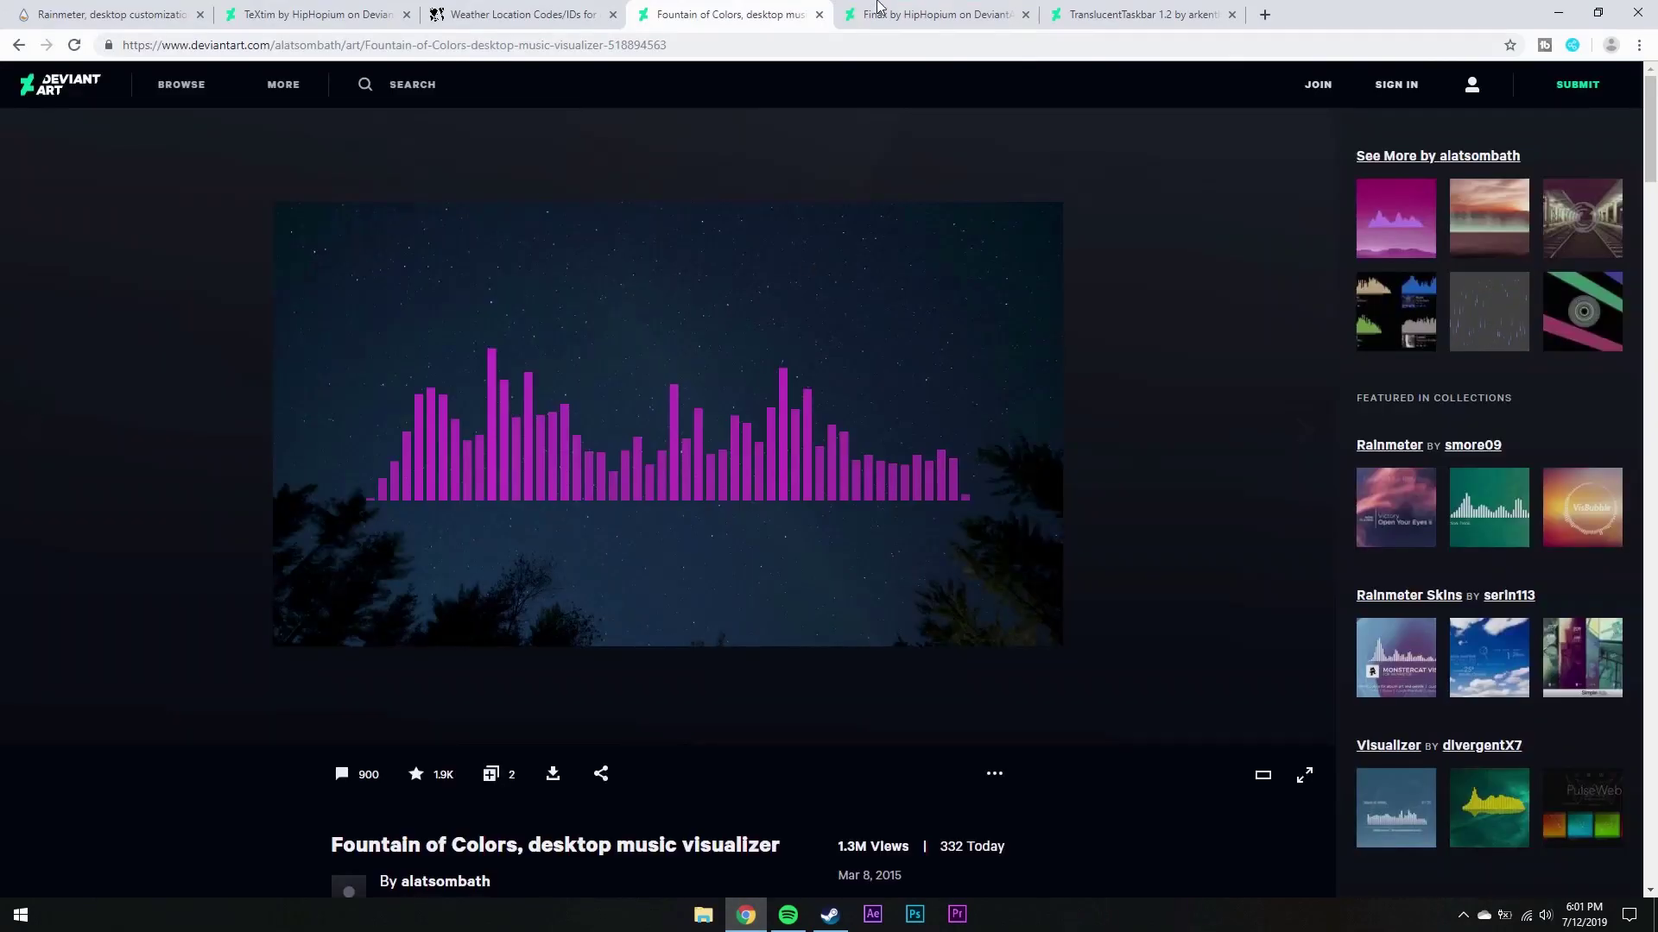
{"action": "left_click", "coordinate": [878, 8]}
{"action": "scroll", "coordinate": [1185, 455], "scroll_direction": "down", "scroll_amount": 1}
{"action": "left_click", "coordinate": [549, 682]}
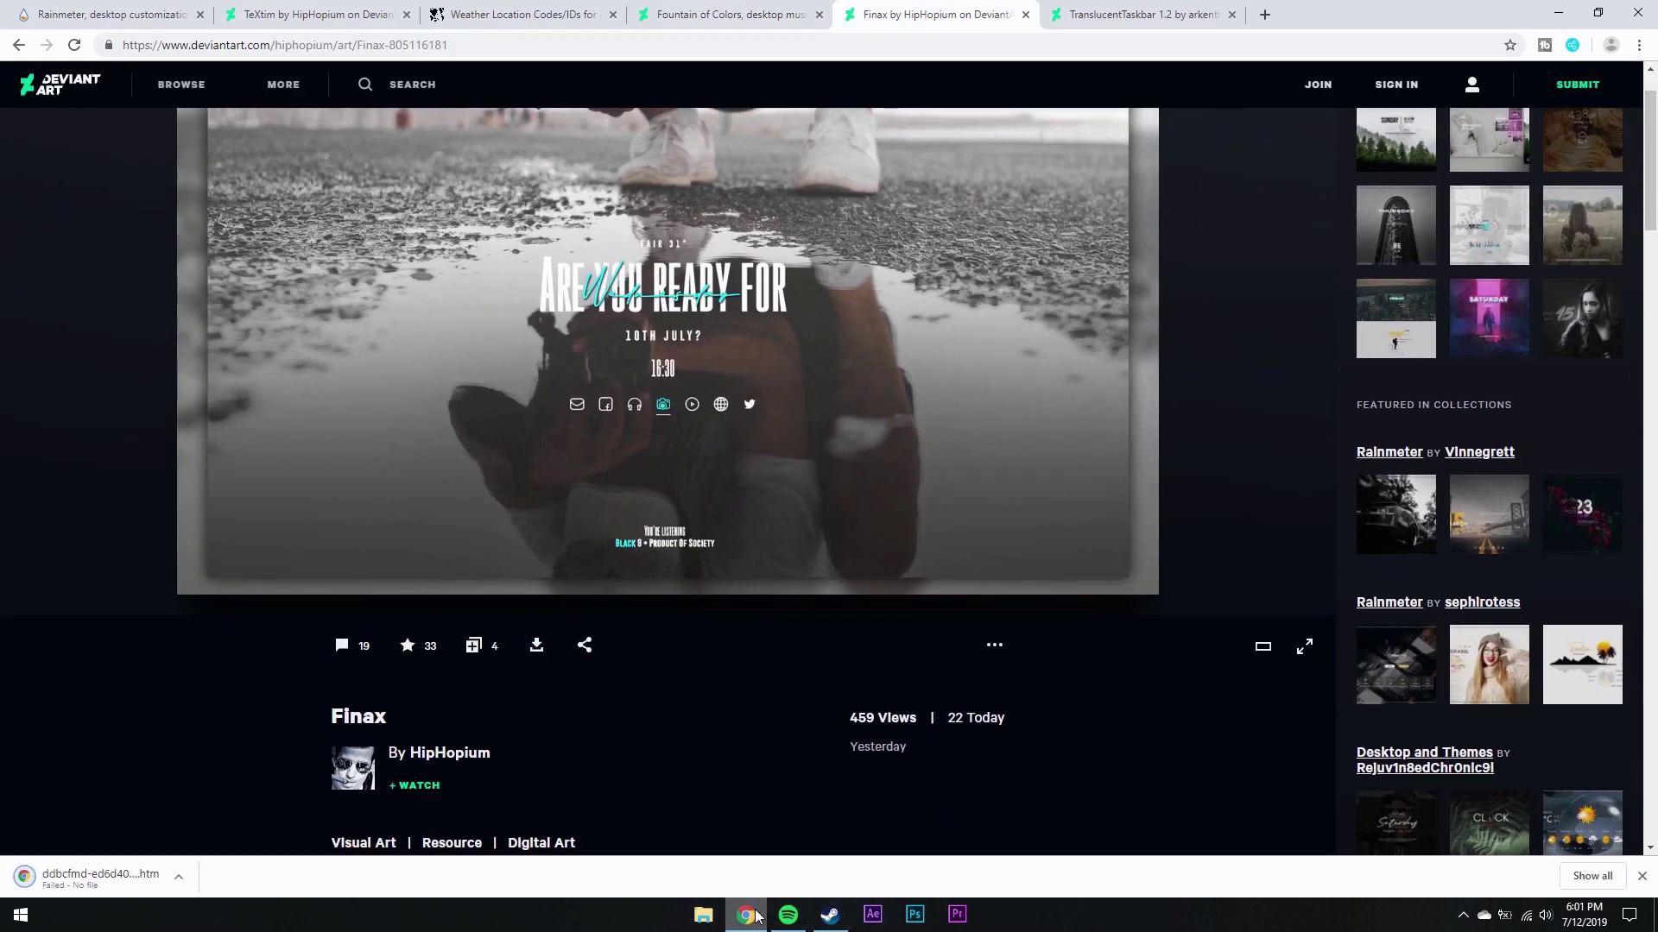
{"action": "left_click", "coordinate": [534, 660]}
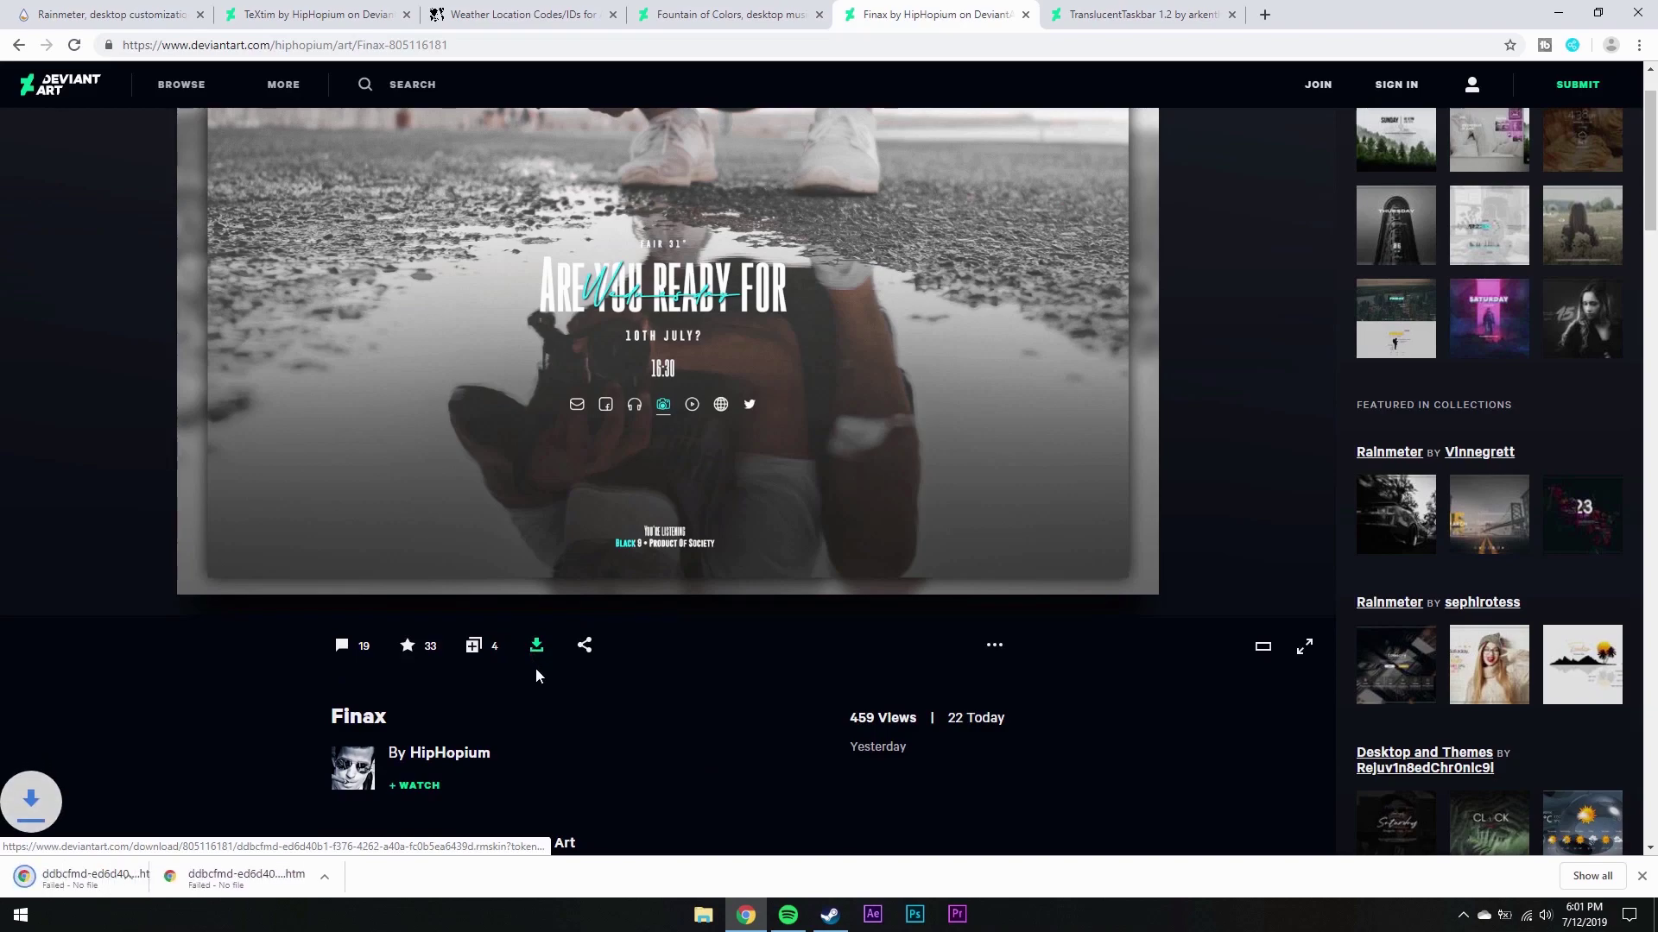
{"action": "right_click", "coordinate": [242, 703]}
{"action": "left_click", "coordinate": [269, 547]}
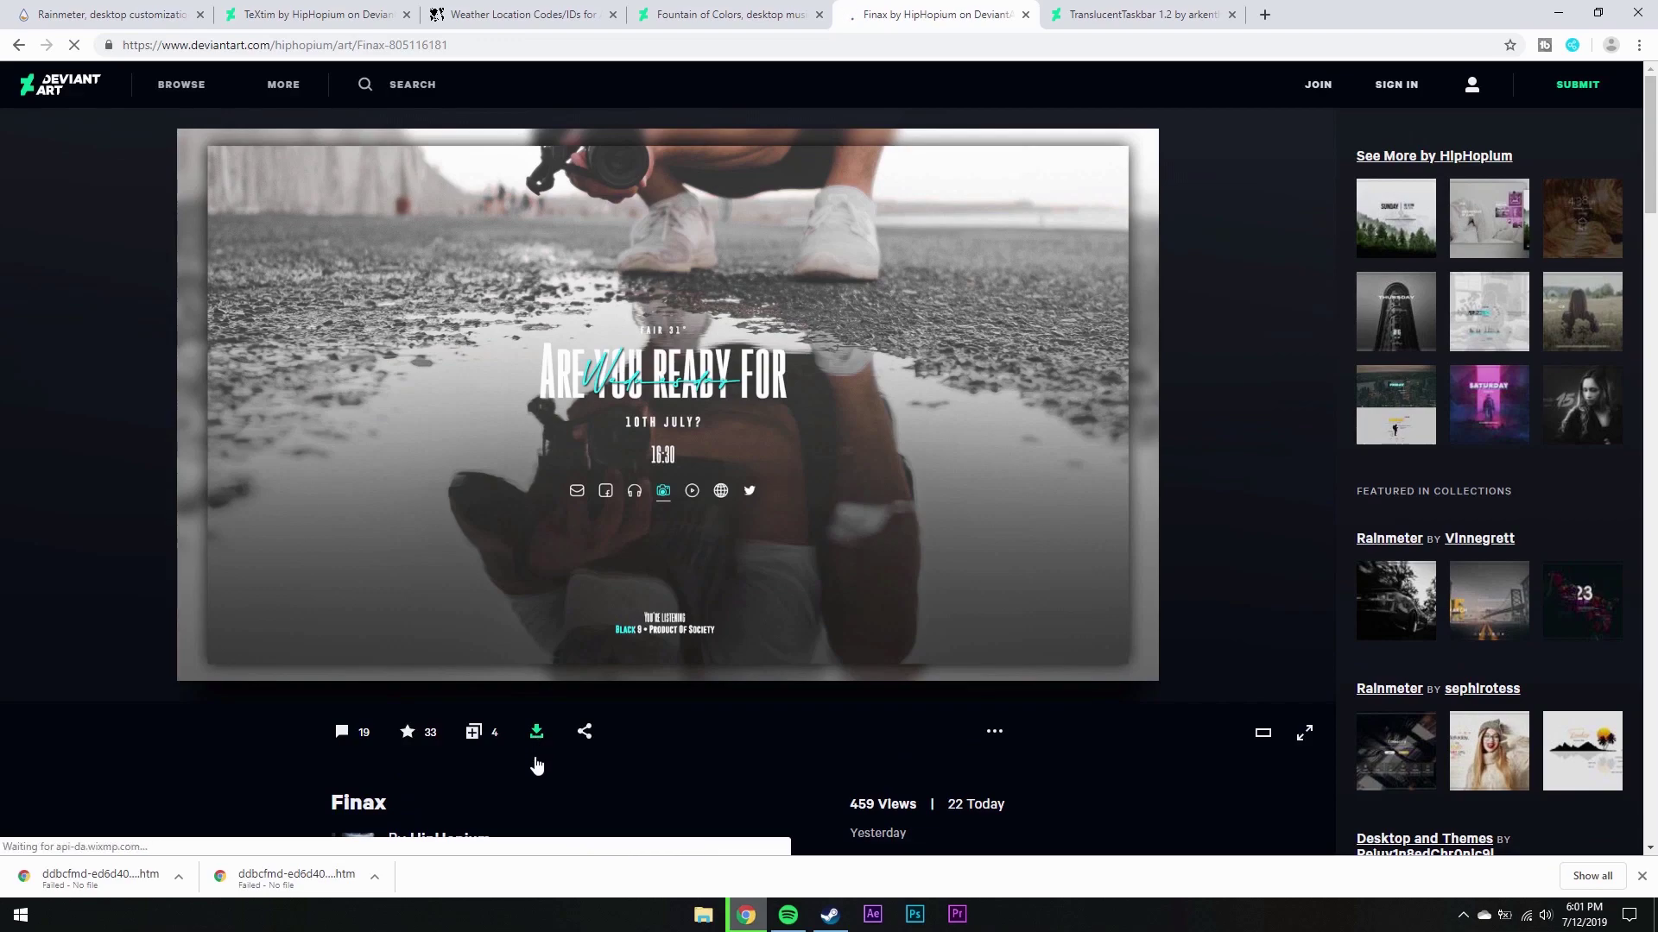
{"action": "left_click", "coordinate": [535, 760]}
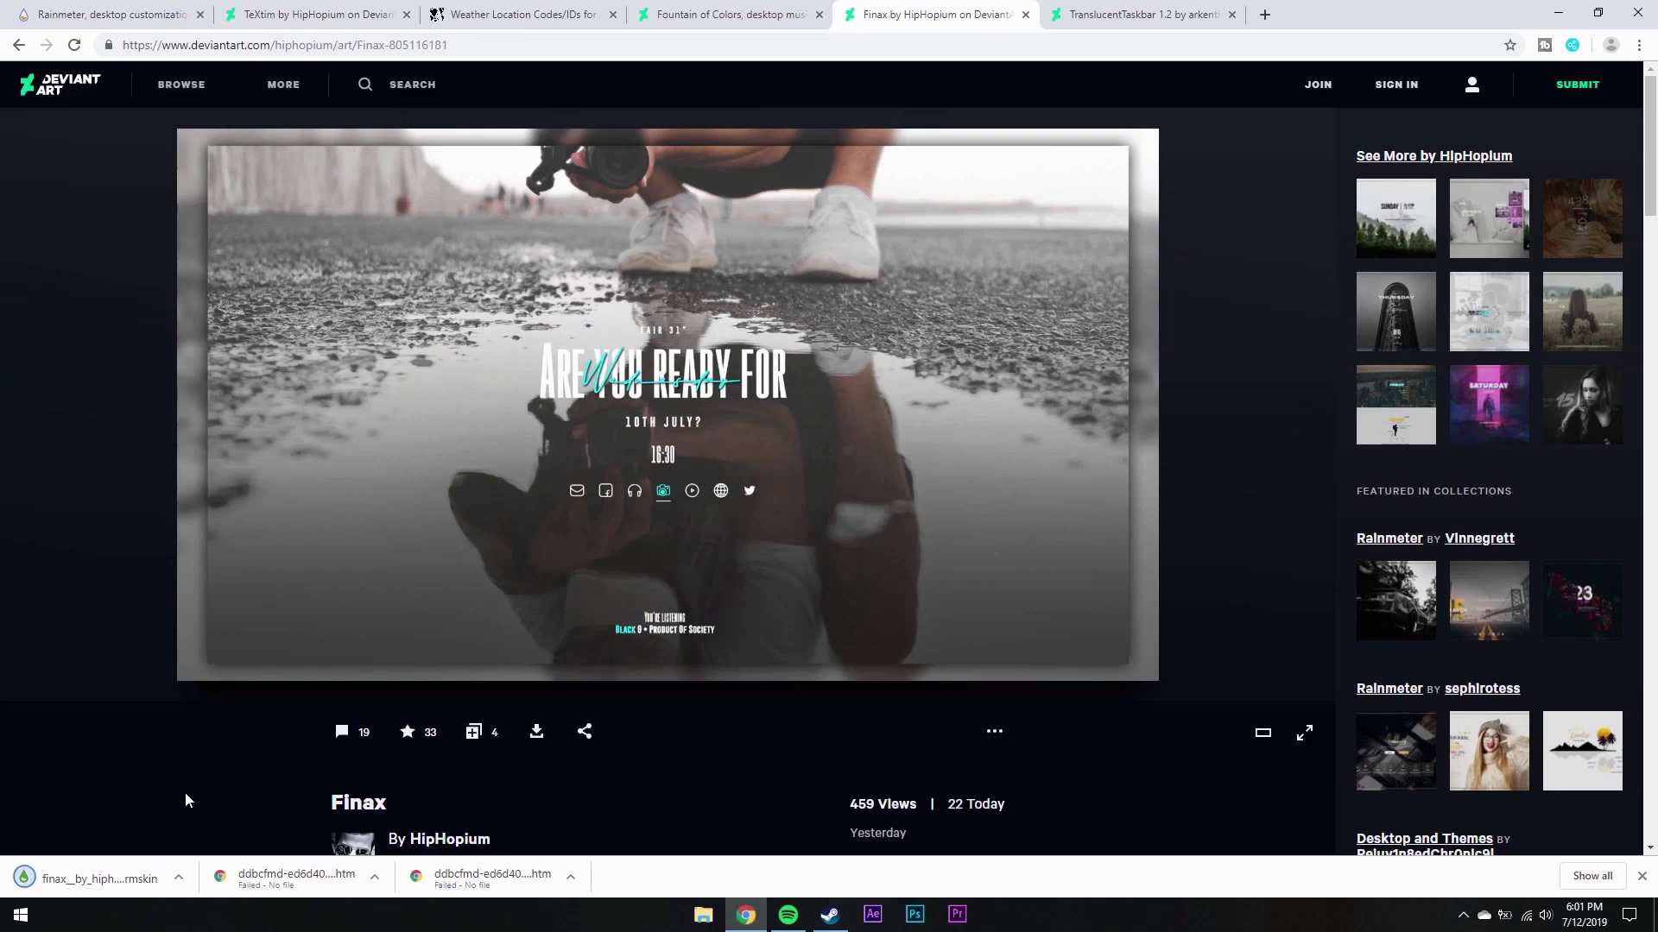
Install the downloaded Finax skin package in Rainmeter and minimize the browser
{"action": "left_click", "coordinate": [145, 868]}
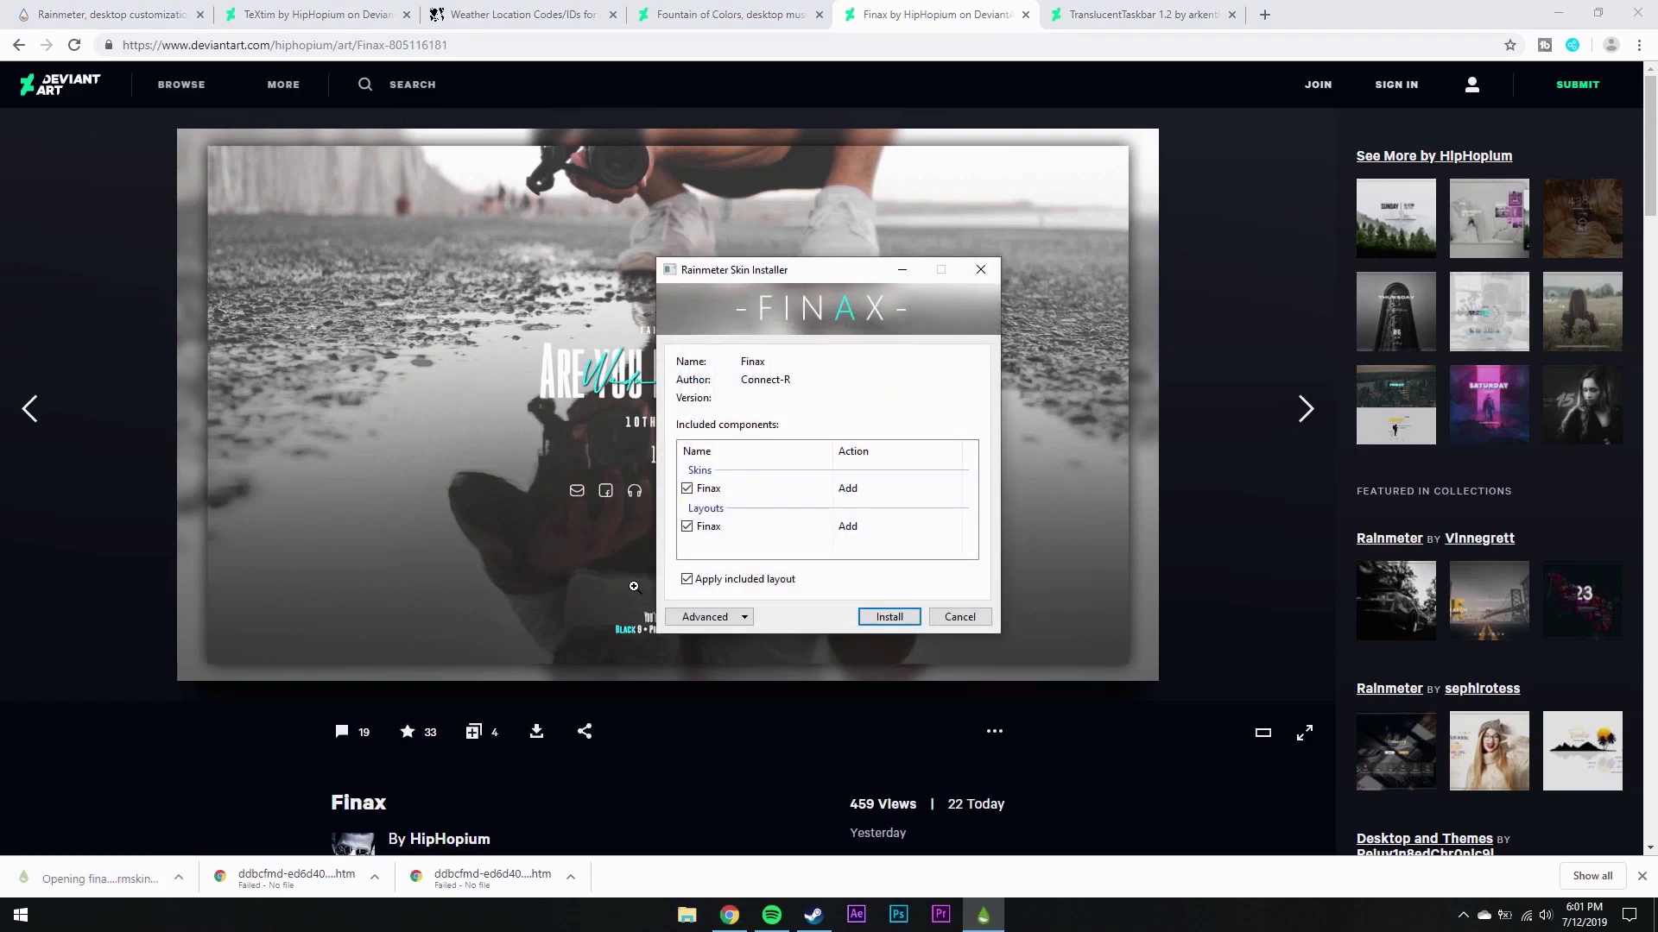
{"action": "left_click", "coordinate": [895, 623]}
{"action": "left_click", "coordinate": [1559, 13]}
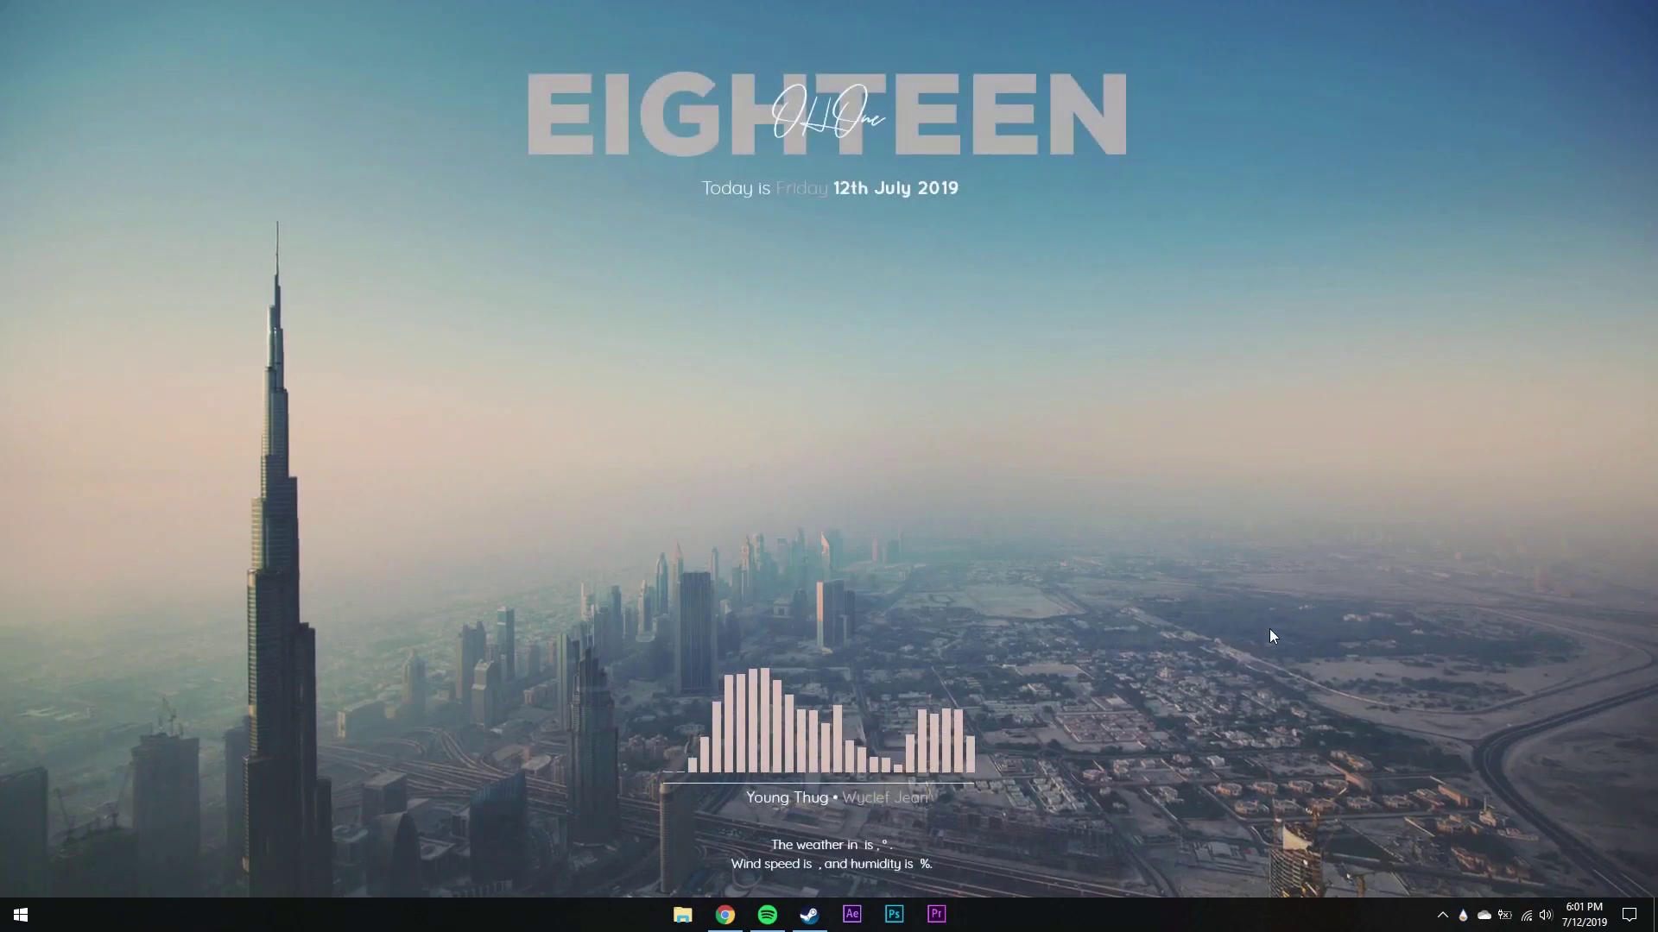
Open the Rainmeter manager and load Dock.ini from the Finax skin
{"action": "left_click", "coordinate": [1465, 915]}
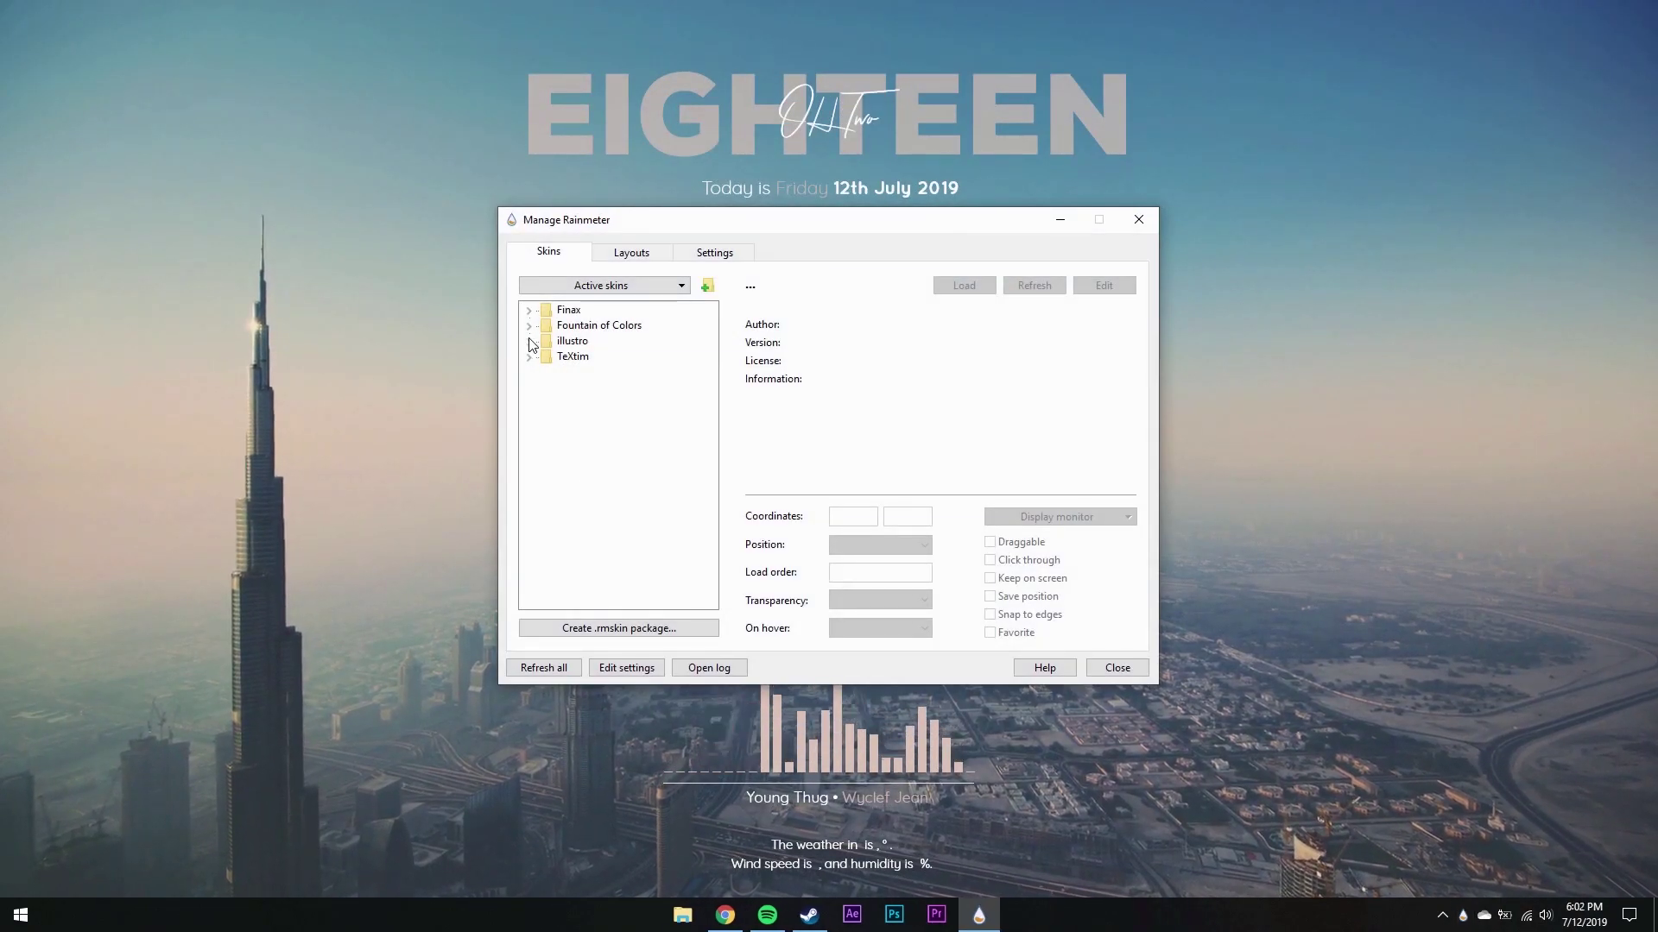
{"action": "double_click", "coordinate": [567, 309]}
{"action": "left_click", "coordinate": [545, 324]}
{"action": "left_click", "coordinate": [608, 340]}
{"action": "left_click", "coordinate": [960, 284]}
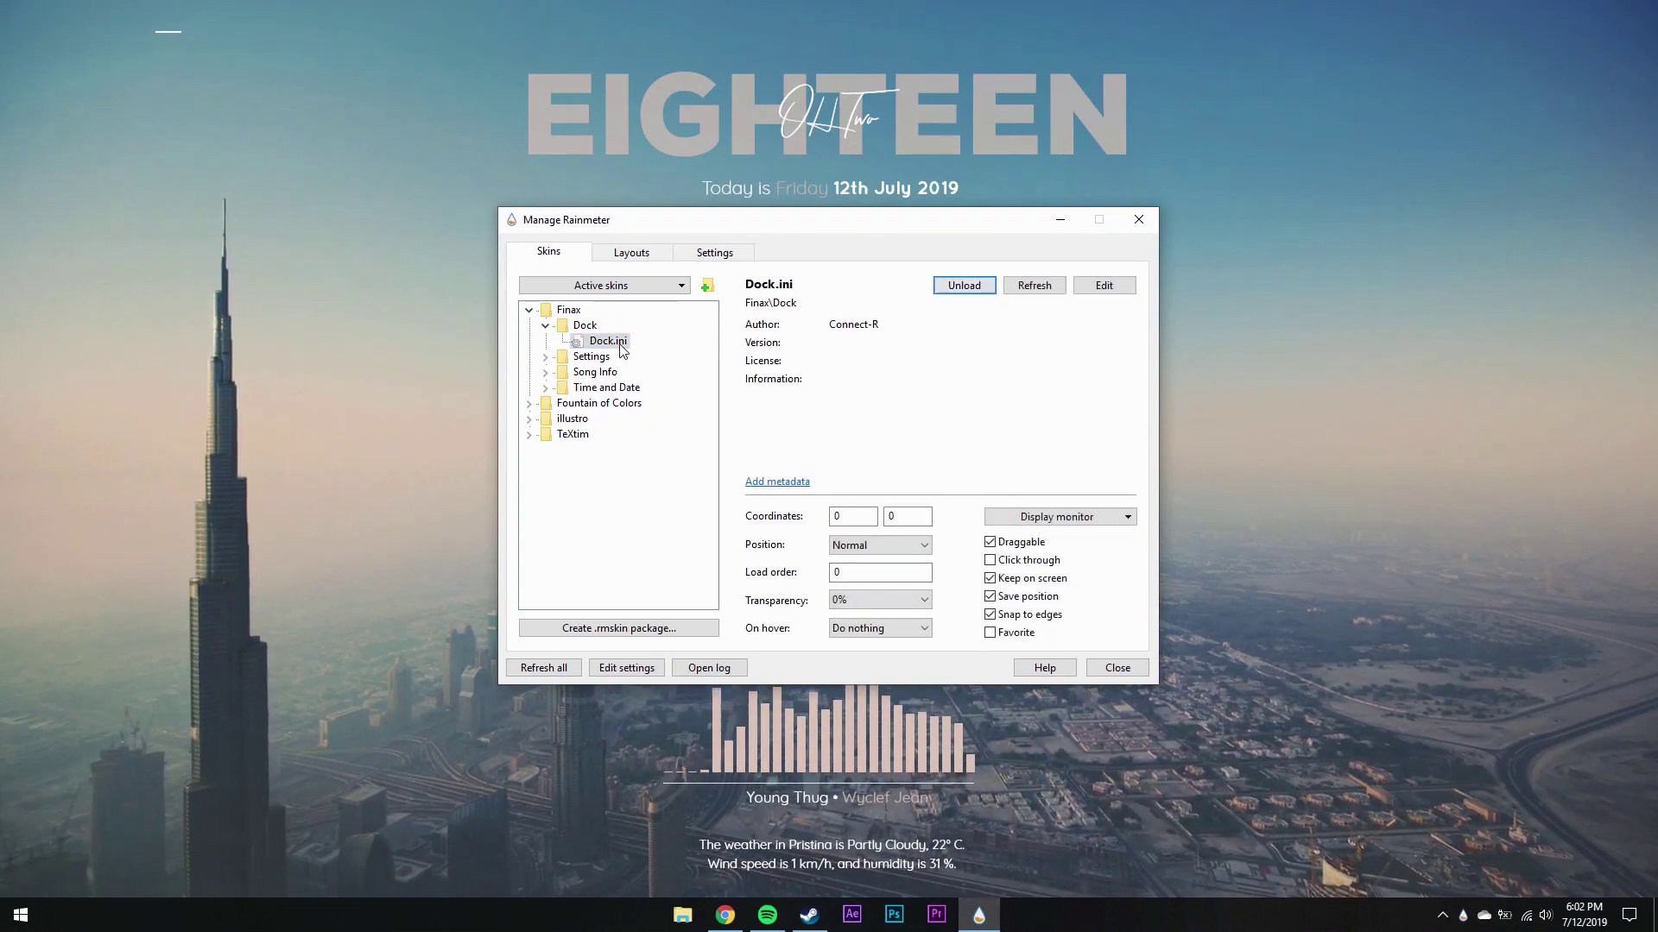
Load the Finax Settings.ini skin and close the Rainmeter manager
{"action": "left_click", "coordinate": [545, 356]}
{"action": "left_click", "coordinate": [601, 372]}
{"action": "left_click", "coordinate": [960, 285]}
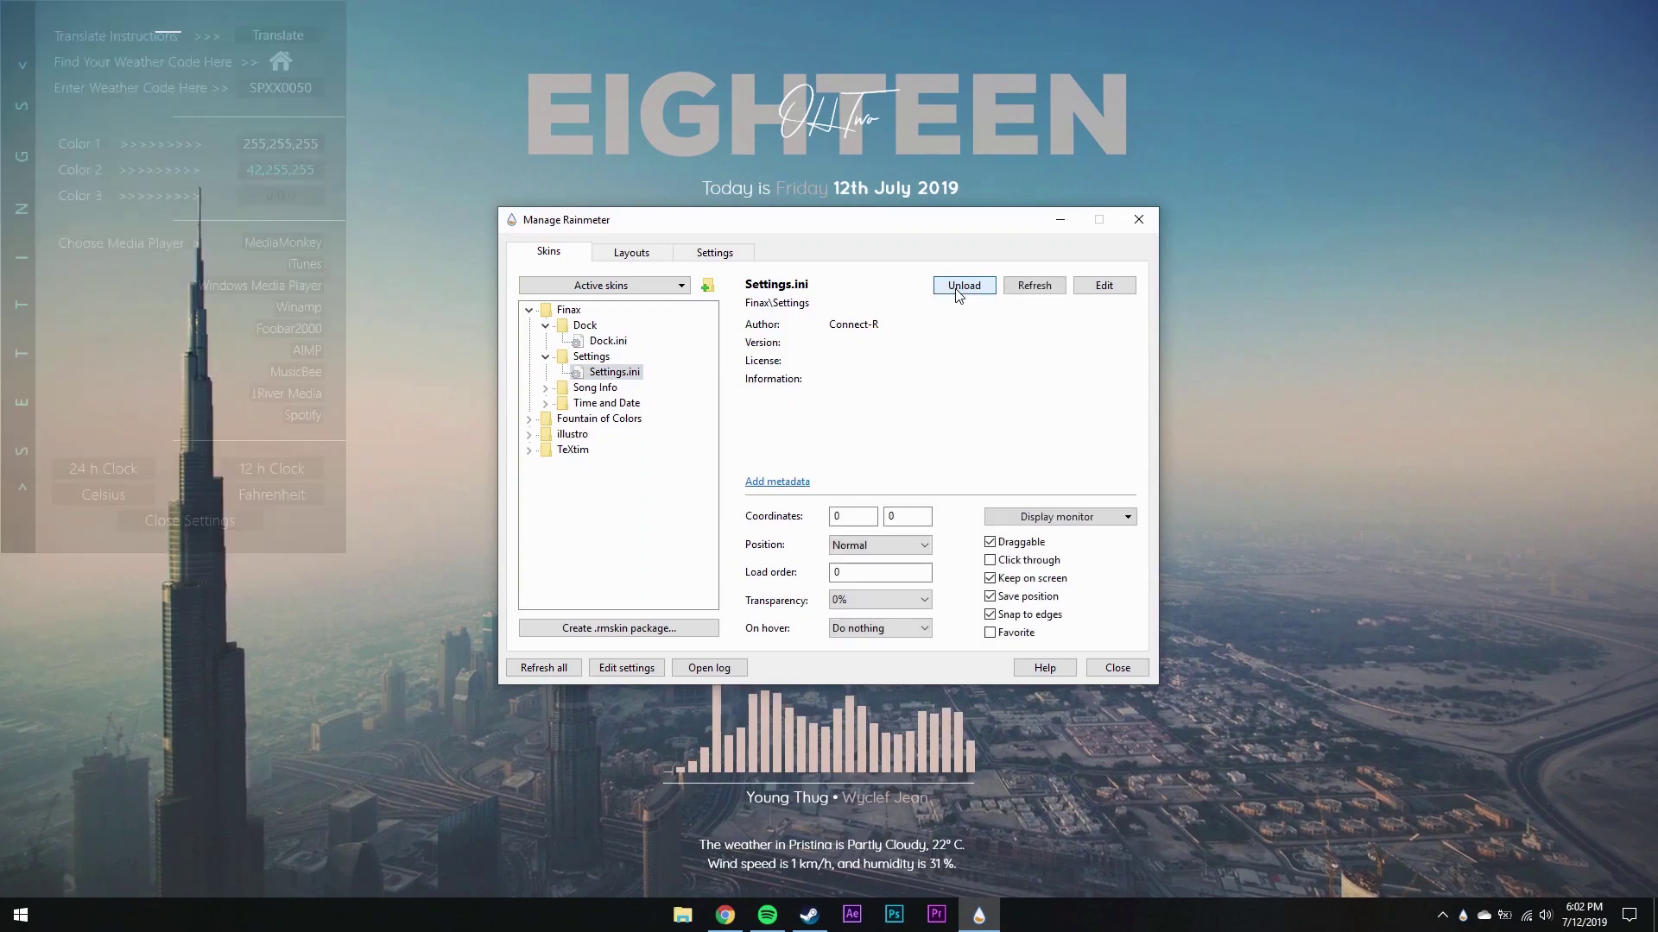
{"action": "left_click", "coordinate": [1139, 220]}
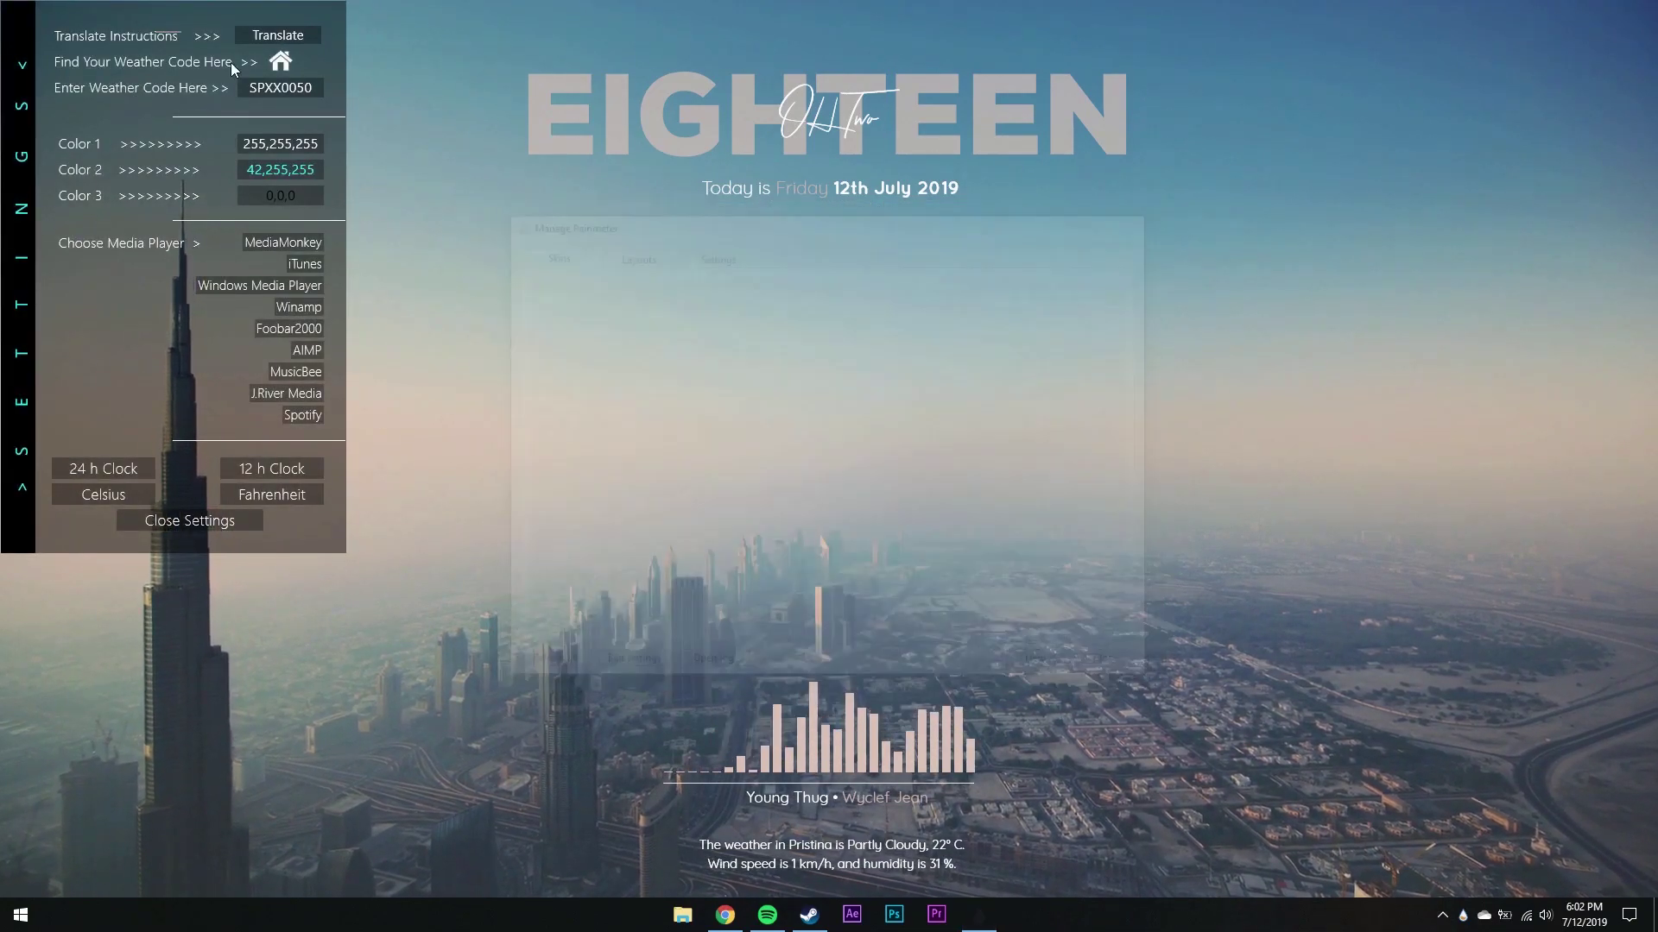
Move the Finax settings panel down off the dock and place the dock centred above the visualizer
{"action": "left_click_drag", "start_coordinate": [183, 111], "coordinate": [222, 316]}
{"action": "mouse_move", "coordinate": [169, 31]}
{"action": "left_click_drag", "start_coordinate": [166, 27], "coordinate": [809, 567]}
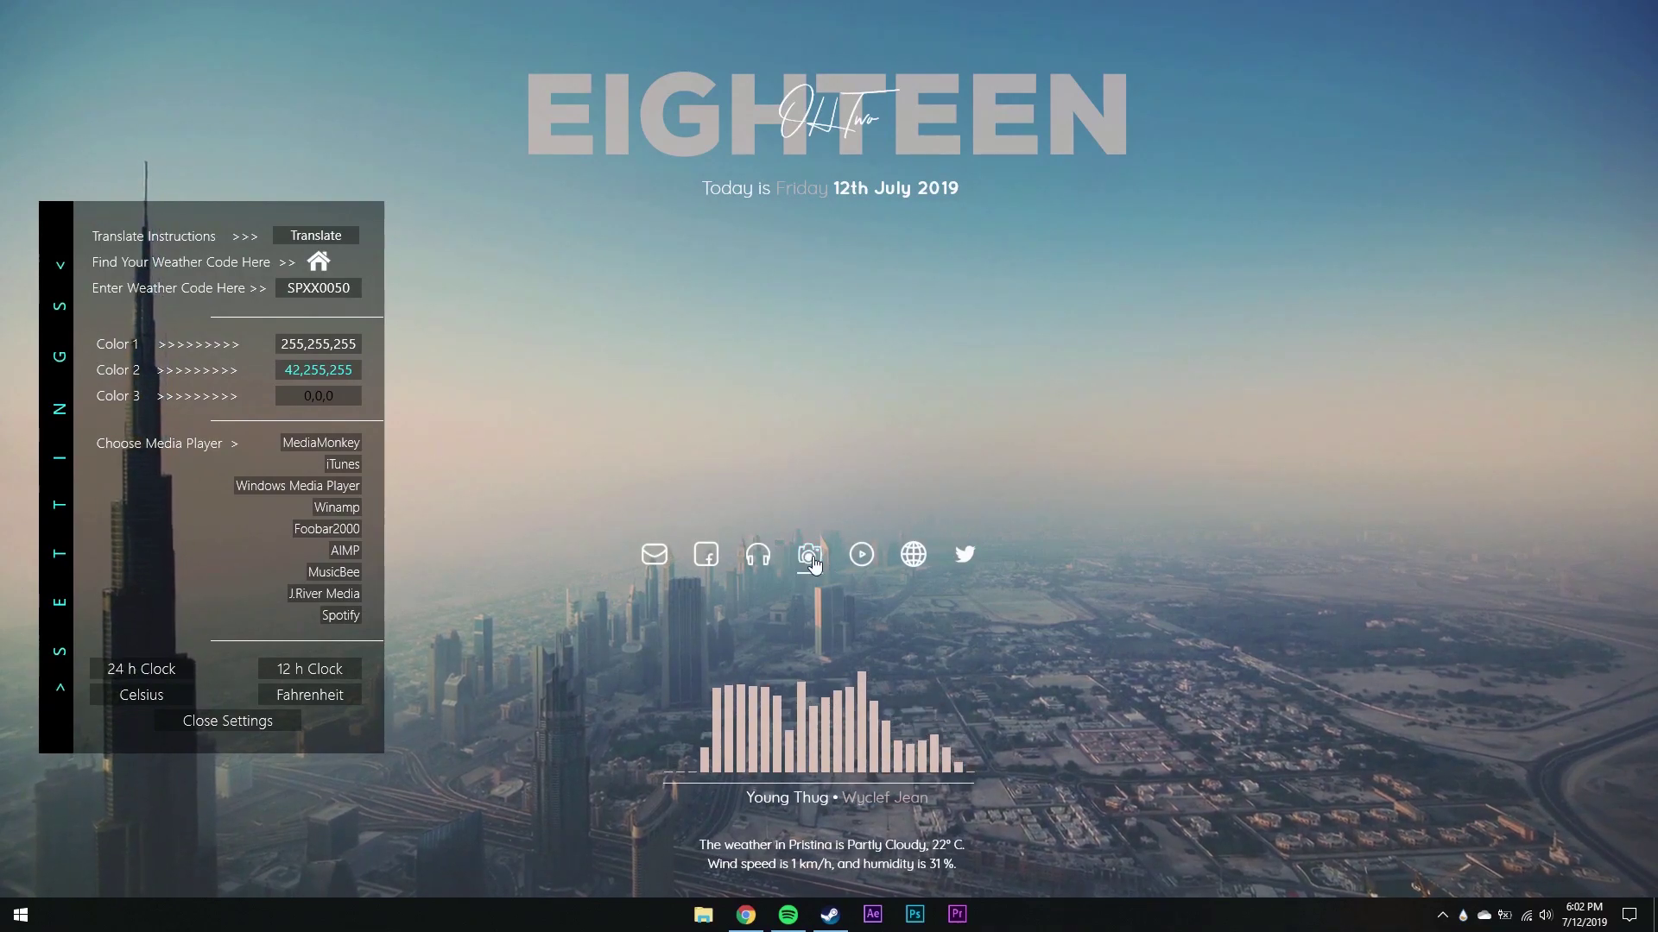
Load the TeXtim settings skin and place its panel across from the Finax settings as a colour reference
{"action": "right_click", "coordinate": [910, 120]}
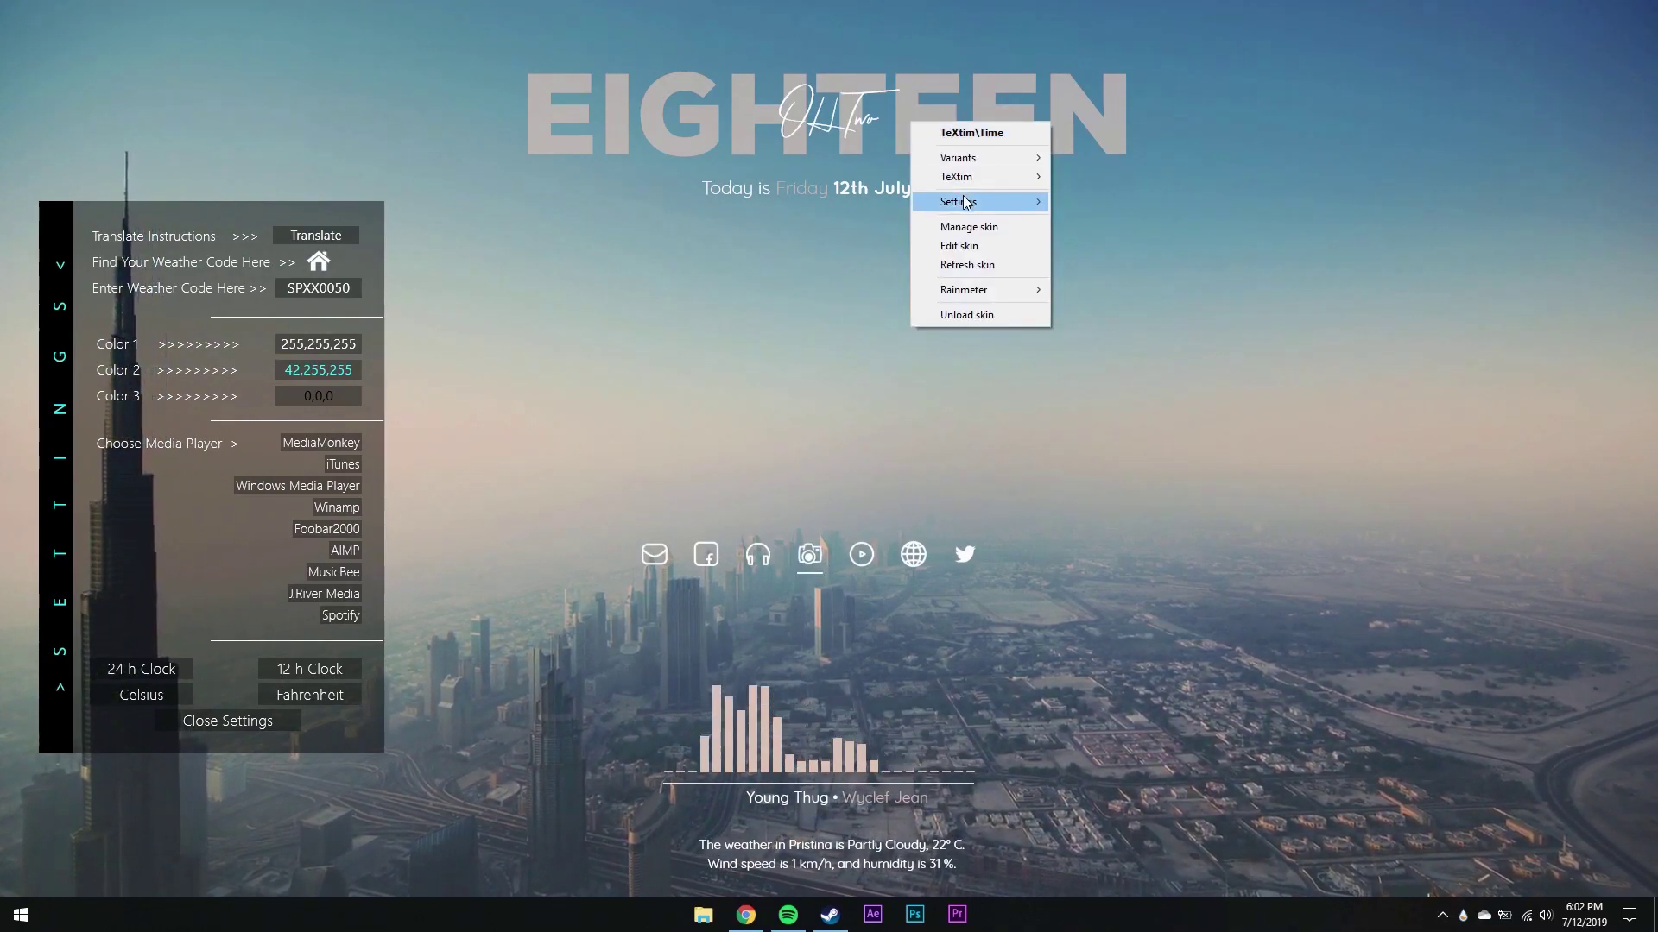
{"action": "mouse_move", "coordinate": [976, 176]}
{"action": "mouse_move", "coordinate": [1122, 214]}
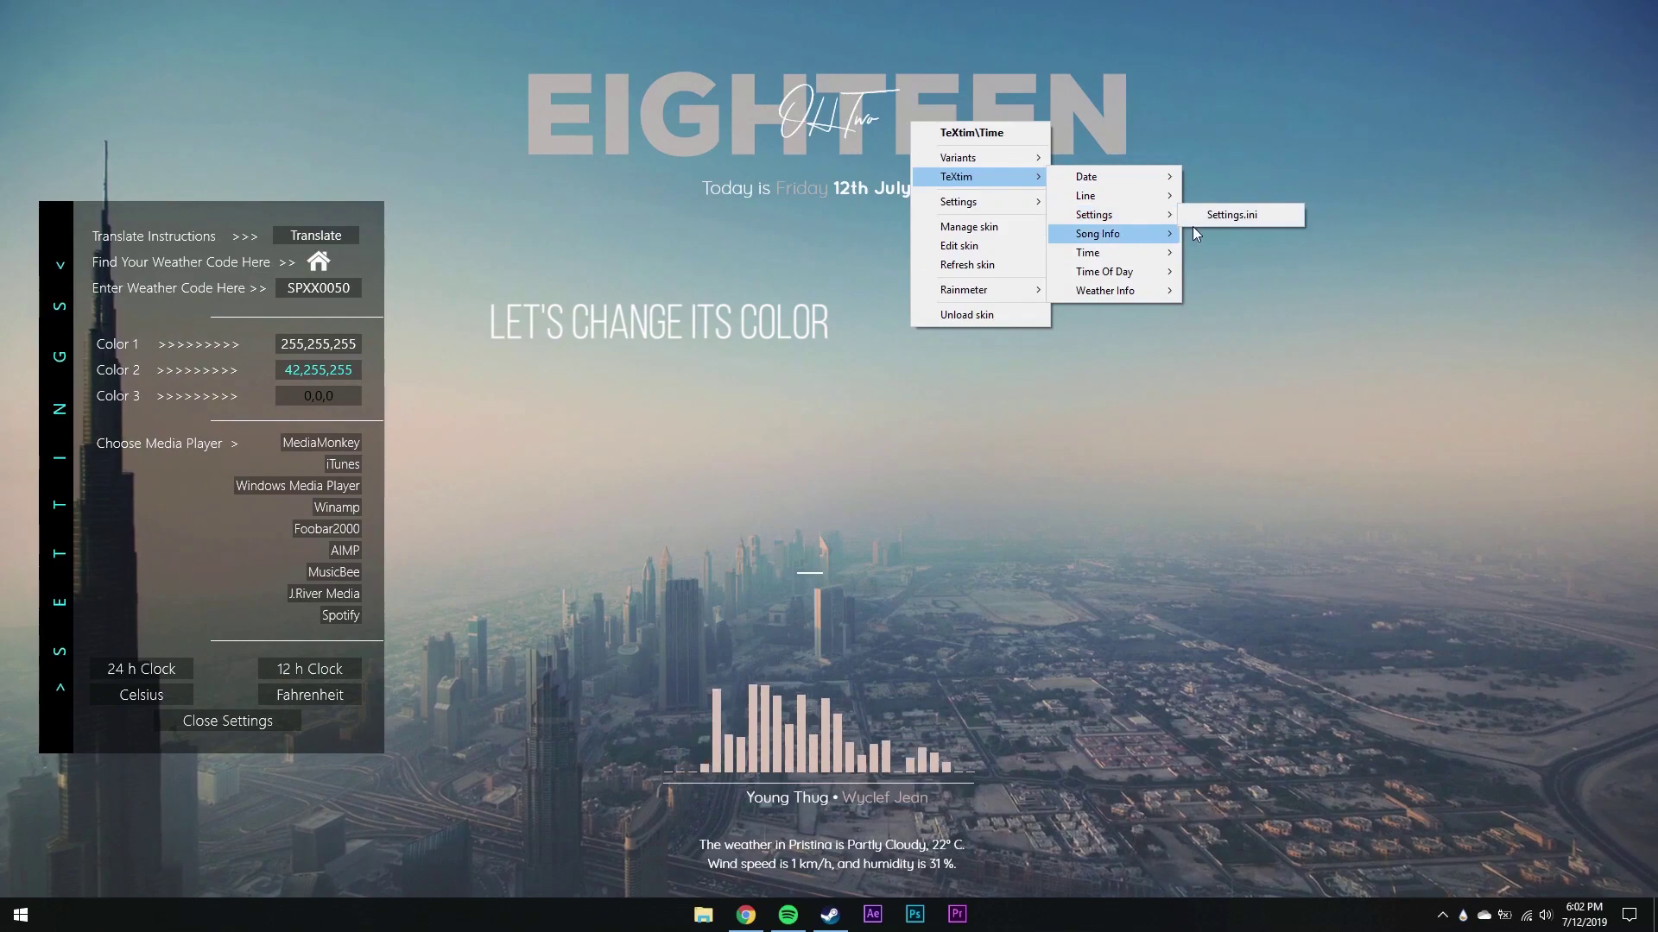
{"action": "left_click", "coordinate": [1211, 216]}
{"action": "left_click_drag", "start_coordinate": [393, 116], "coordinate": [1326, 138]}
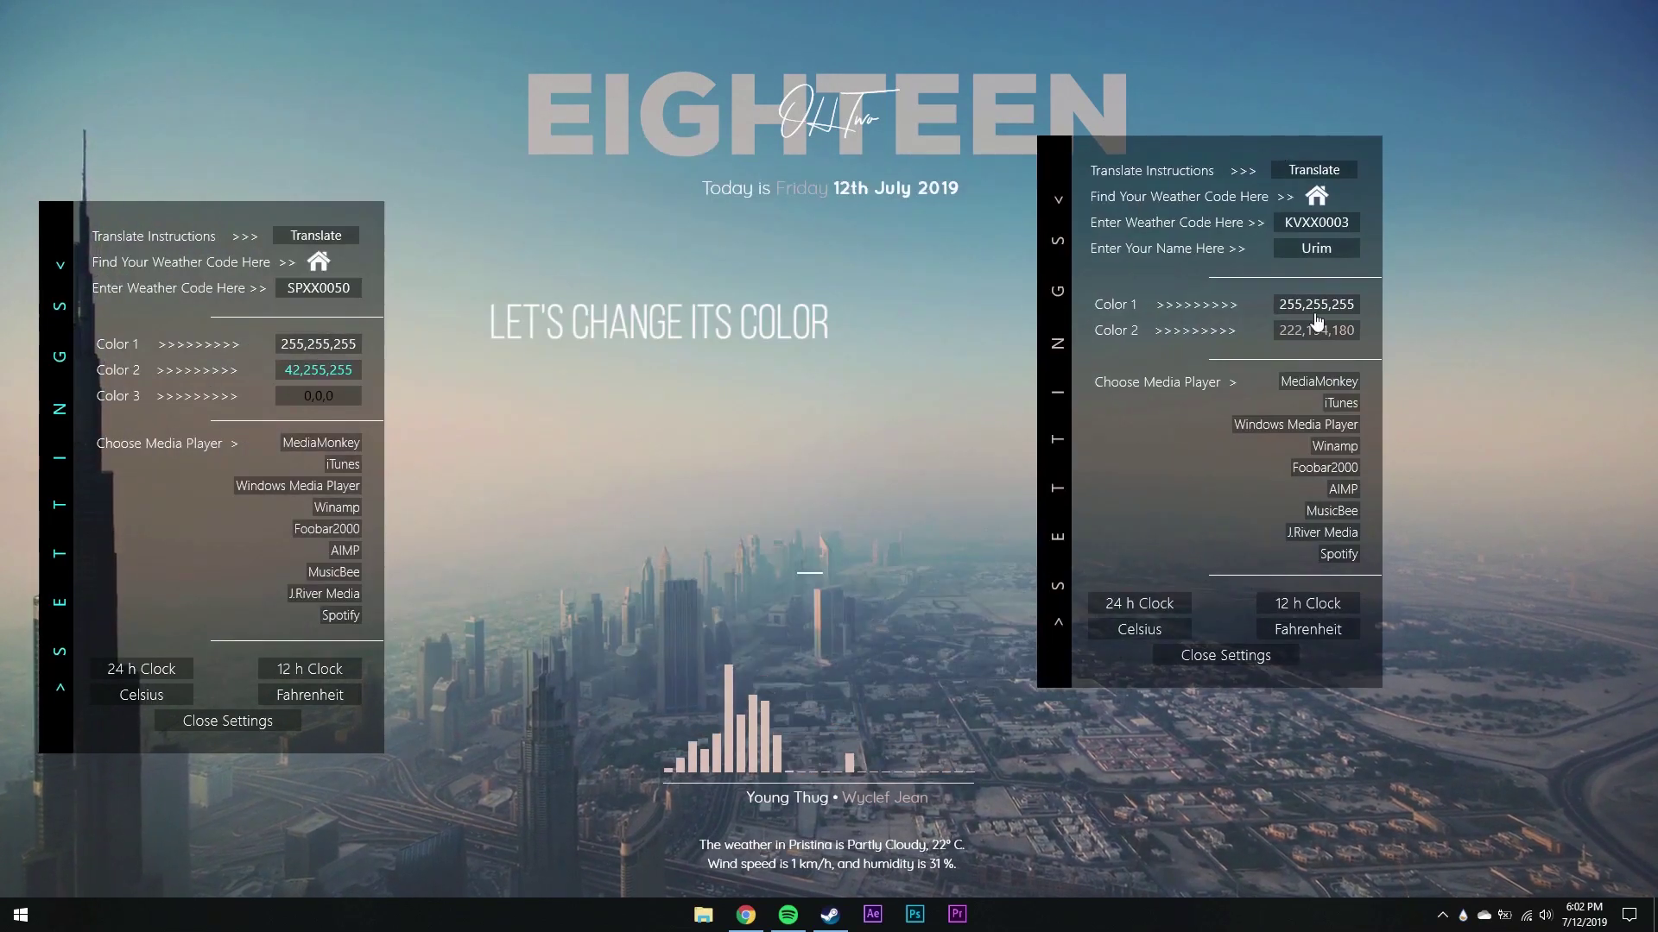
Set Color 2 in the Finax settings to RGB 222, 194, 180 and check the dock's highlight colour
{"action": "left_click", "coordinate": [317, 371]}
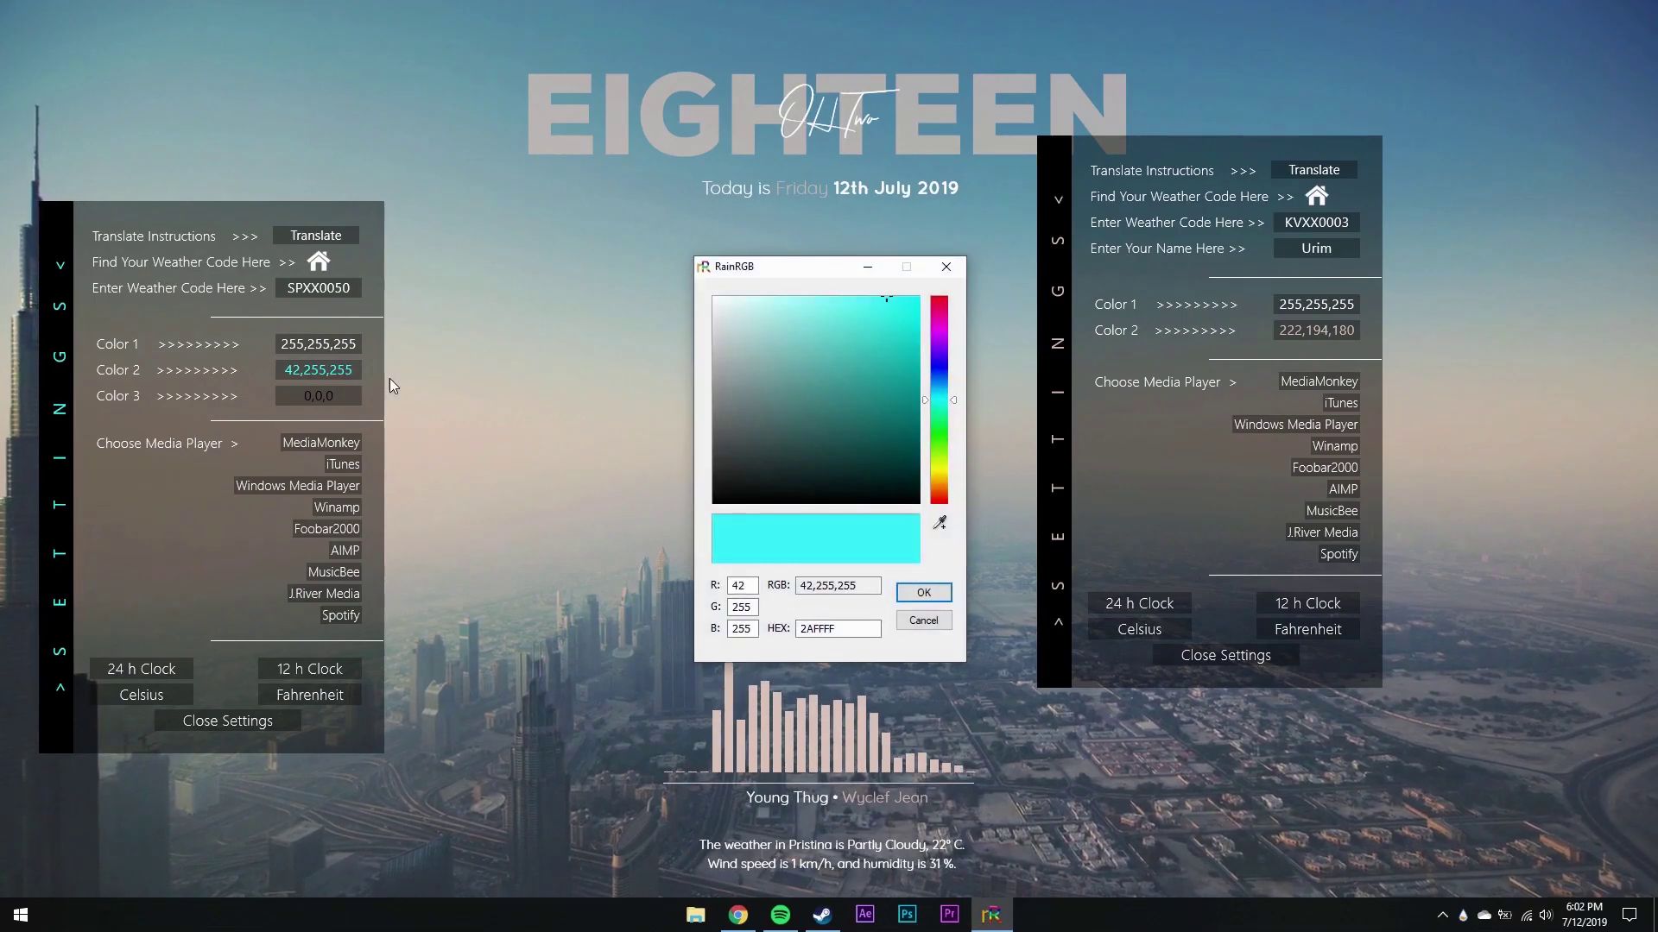
{"action": "double_click", "coordinate": [740, 585]}
{"action": "type", "text": "222"}
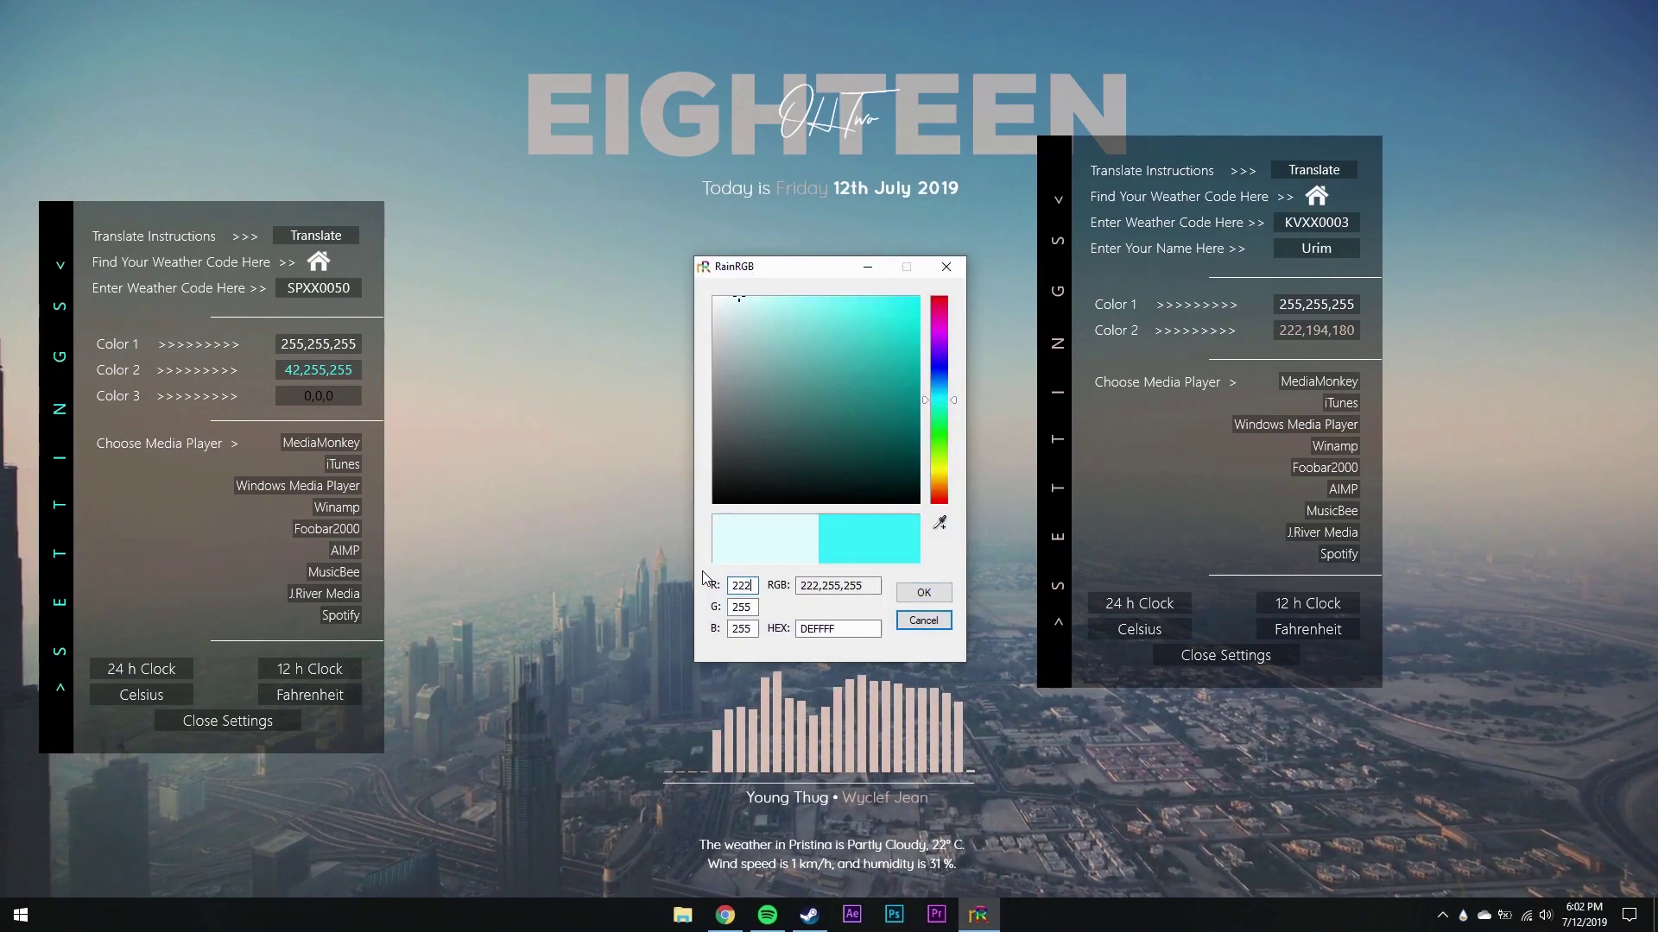
{"action": "key", "text": "Tab"}
{"action": "type", "text": "194"}
{"action": "key", "text": "Tab"}
{"action": "type", "text": "180"}
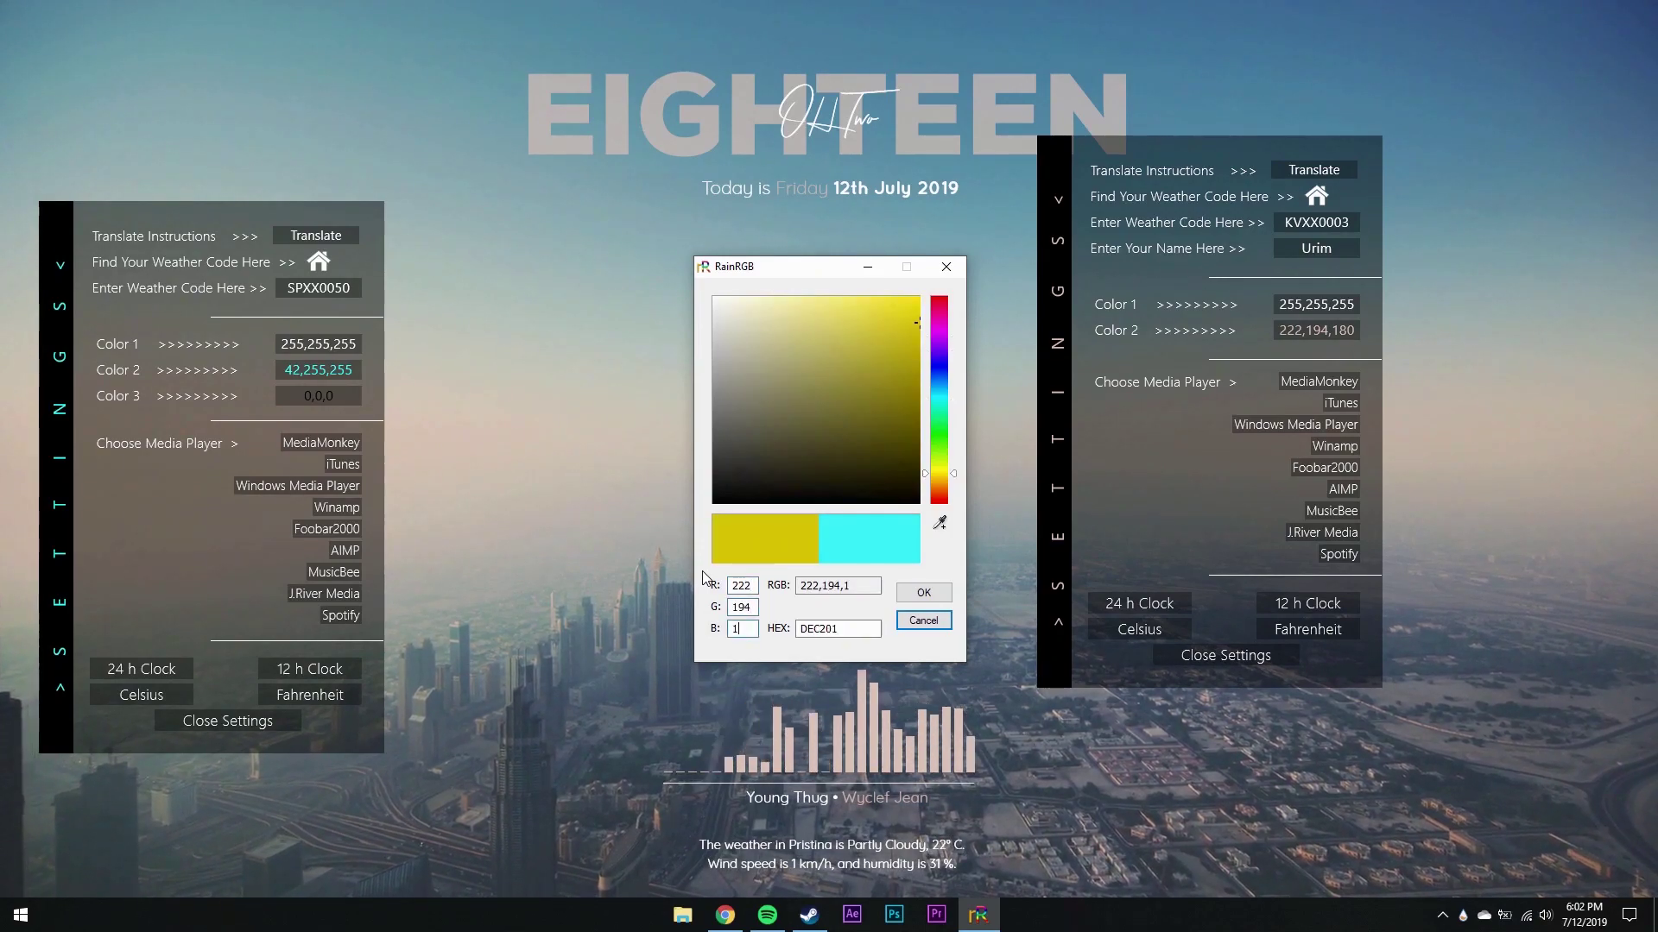
{"action": "left_click", "coordinate": [924, 592]}
{"action": "mouse_move", "coordinate": [805, 568]}
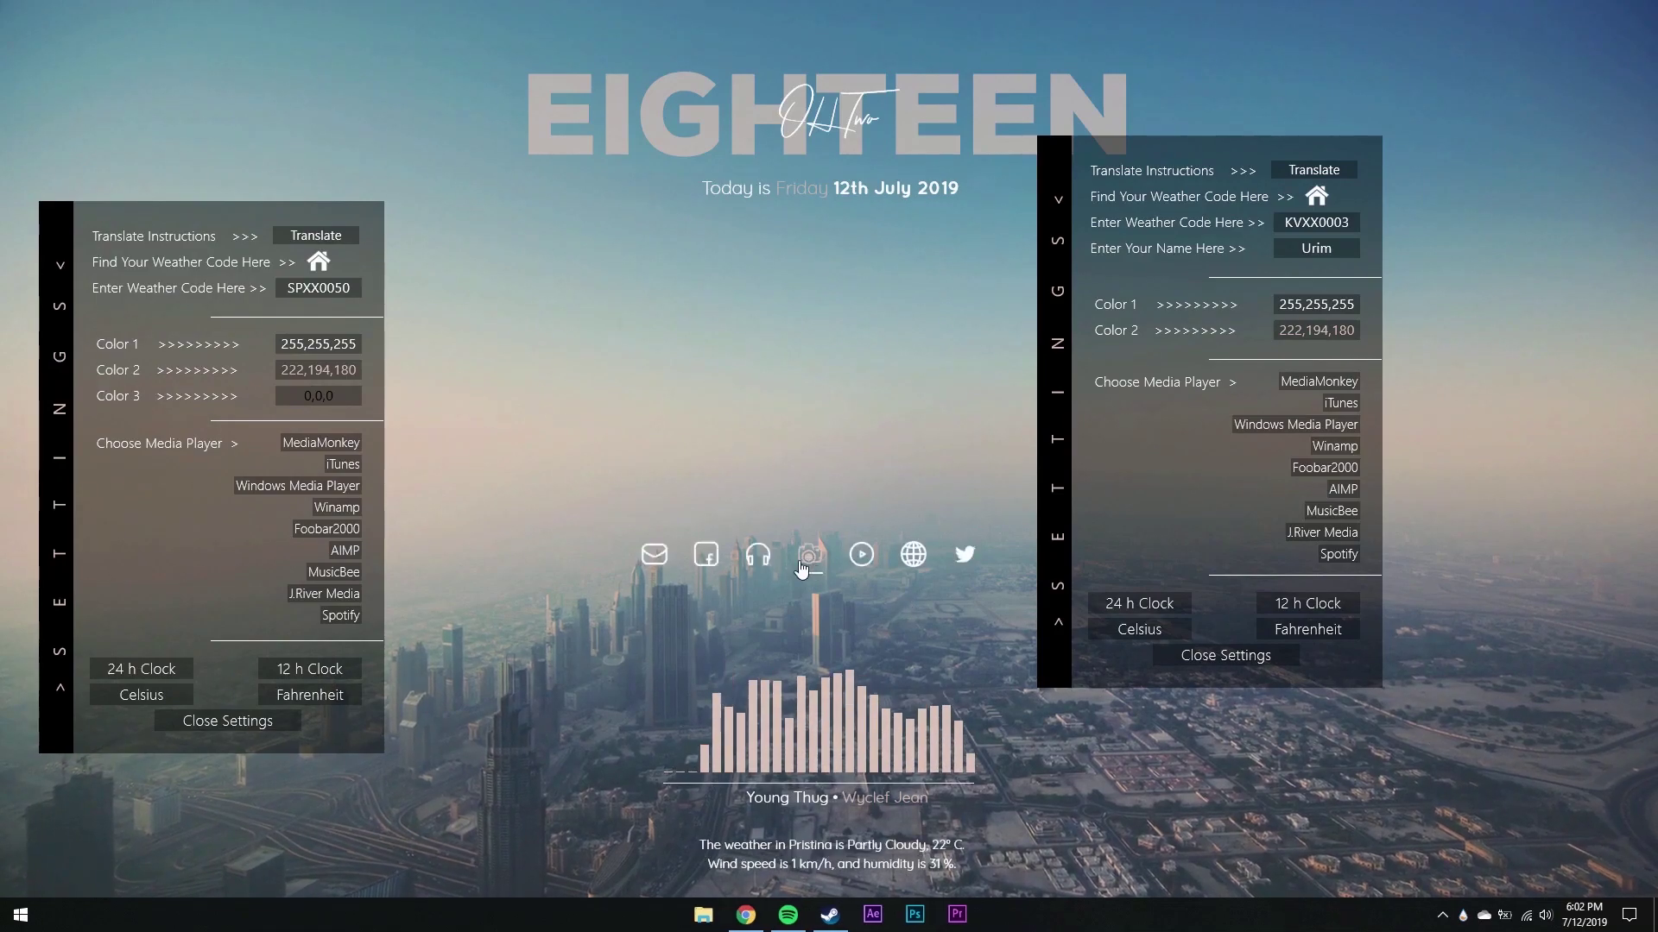
Unload the TeXtim and Finax settings skins, and unload the weather info skin
{"action": "right_click", "coordinate": [1149, 455]}
{"action": "left_click", "coordinate": [1205, 651]}
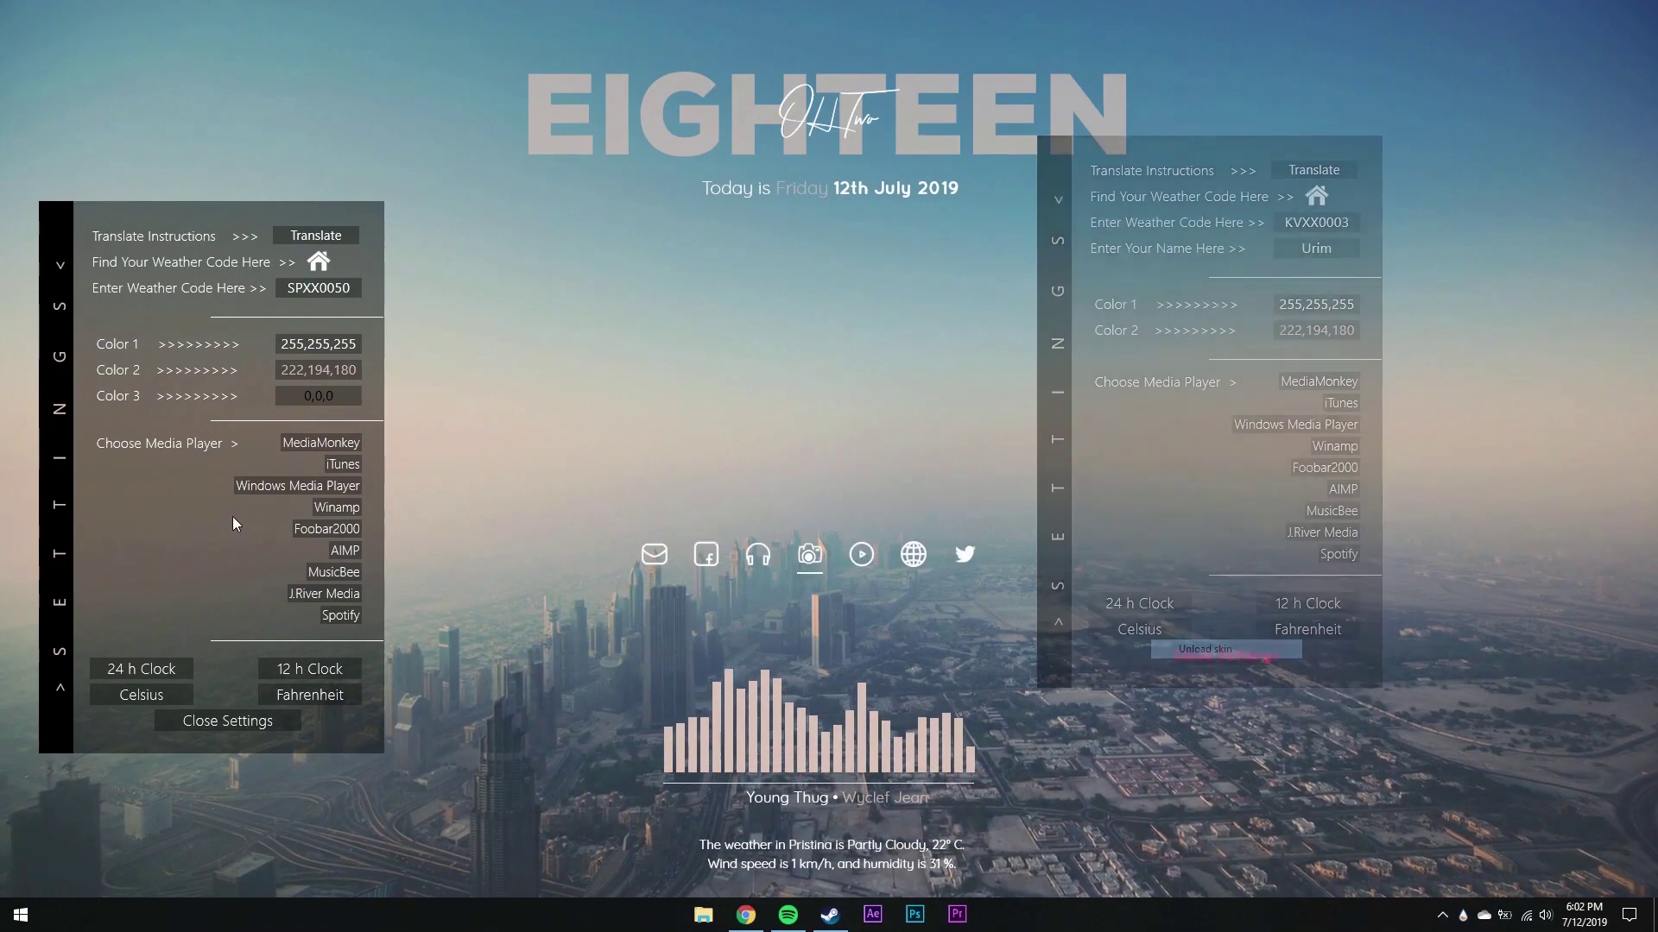
{"action": "right_click", "coordinate": [184, 529]}
{"action": "left_click", "coordinate": [259, 721]}
{"action": "mouse_move", "coordinate": [818, 551]}
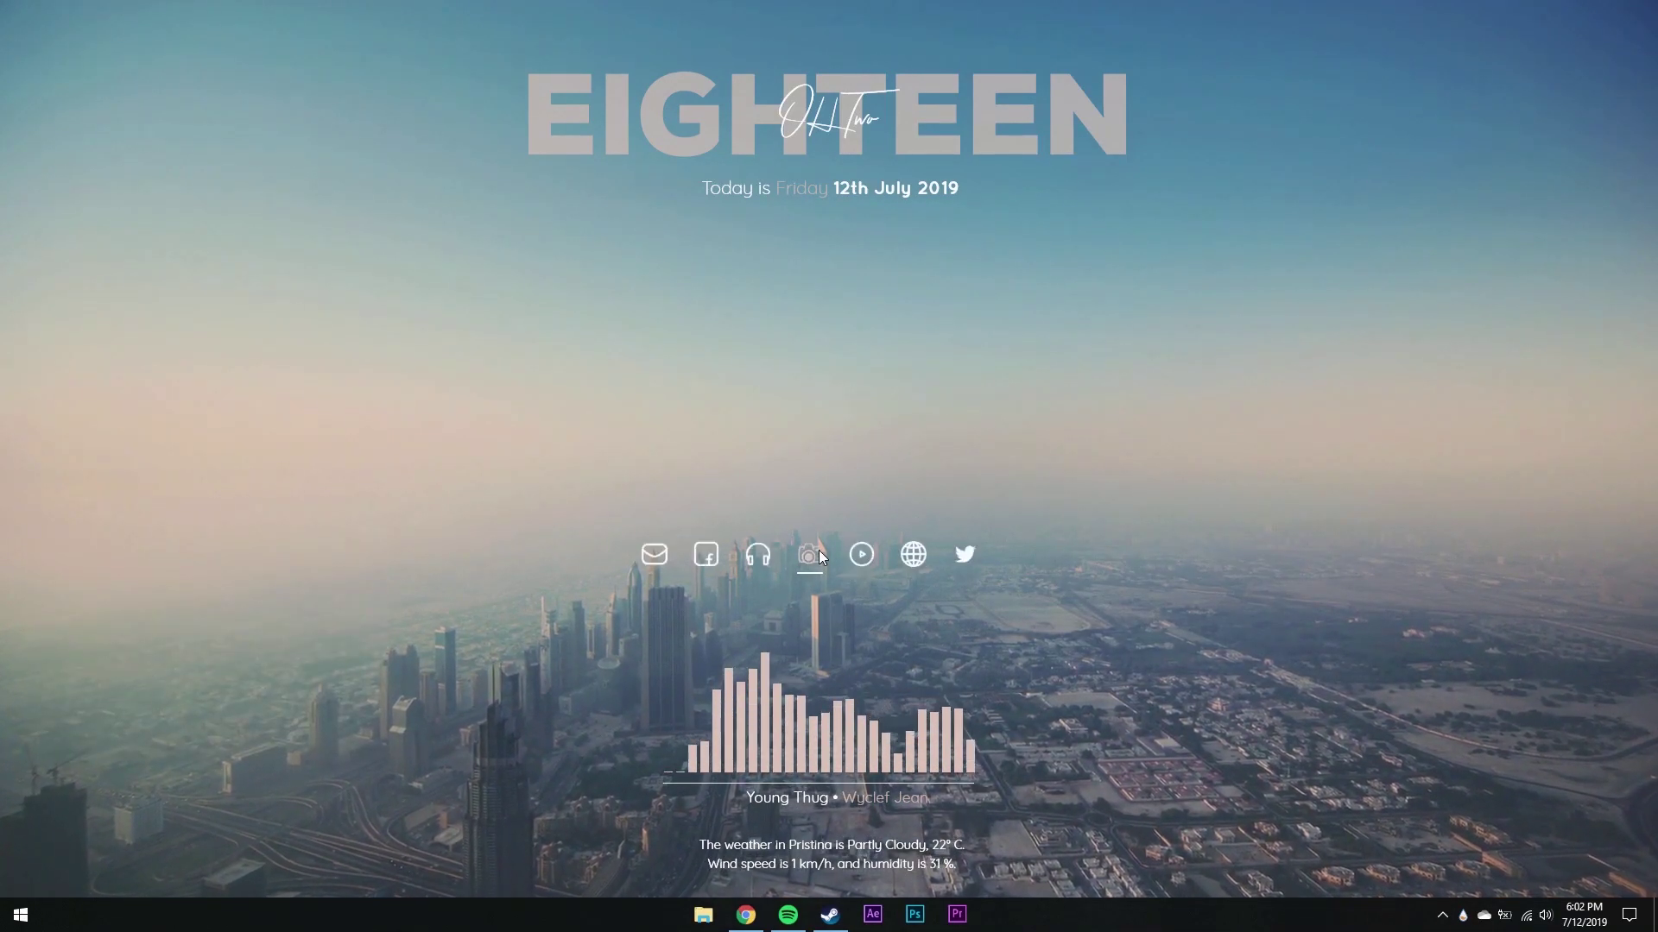
{"action": "right_click", "coordinate": [910, 847]}
{"action": "left_click", "coordinate": [936, 835]}
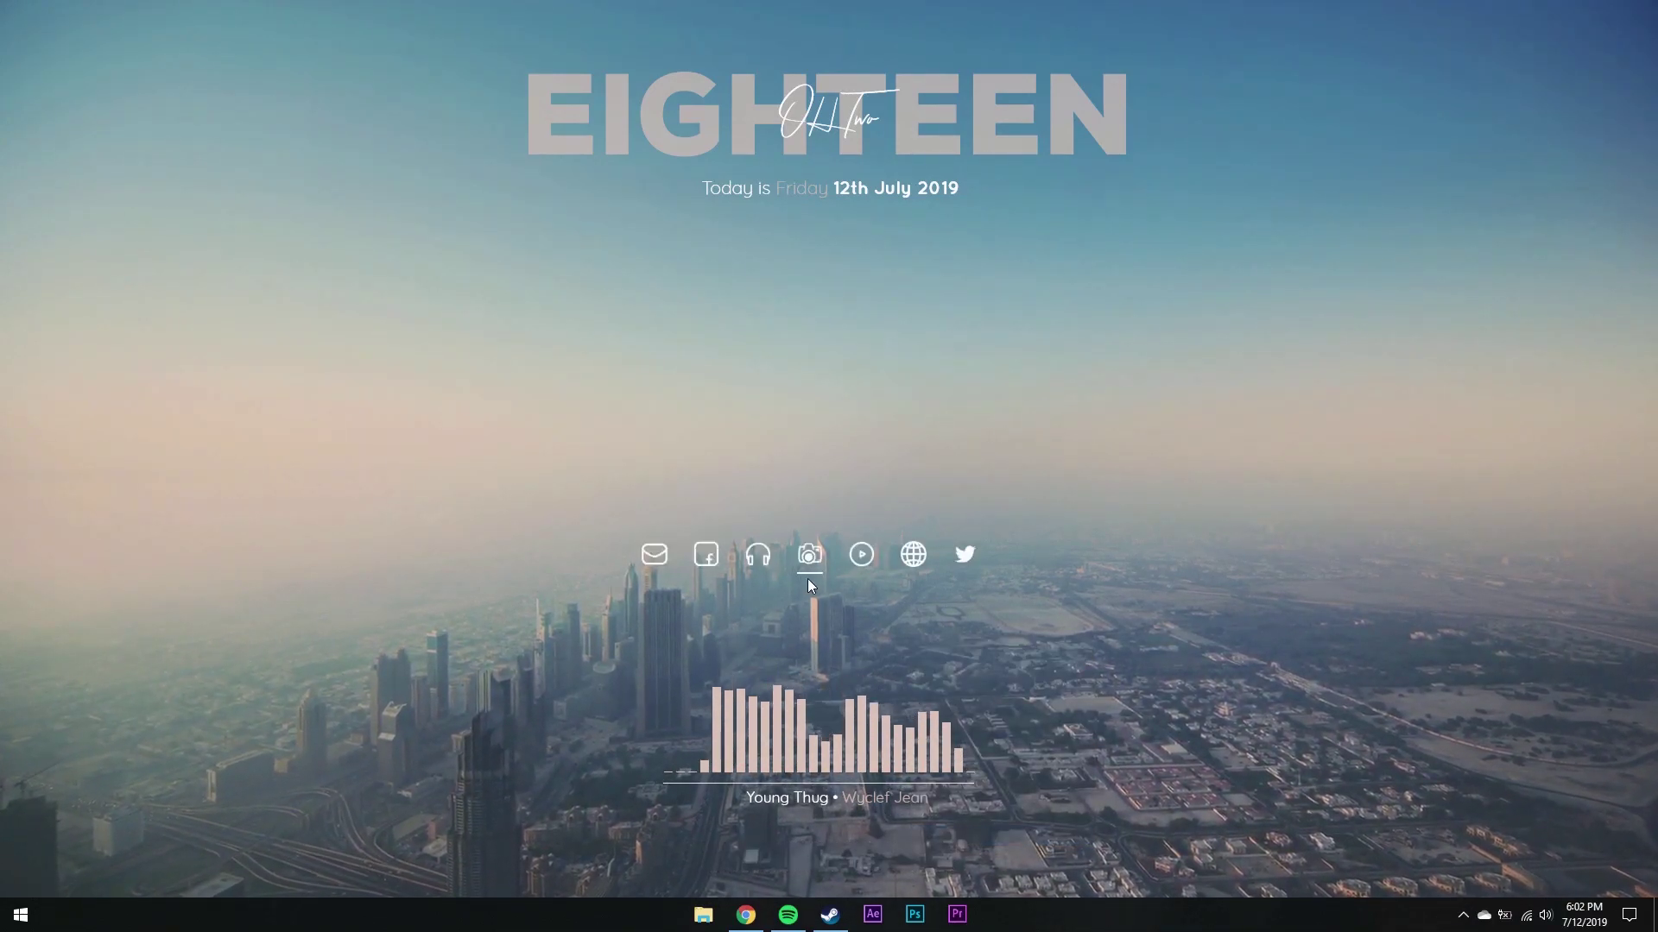